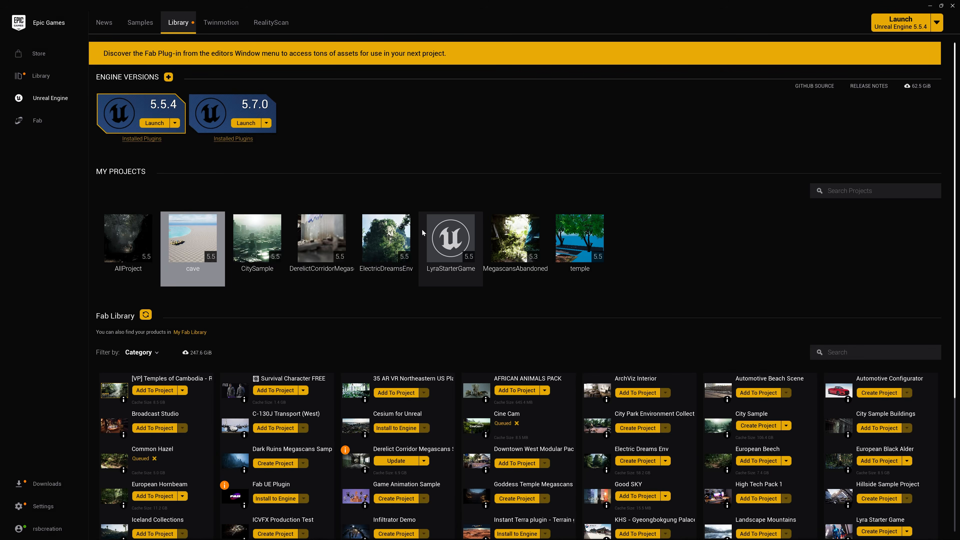
Switch to the ElectricDreamsEnv project in Unreal Editor and browse its Content folder filtered to static meshes
mouse_move(410, 237)
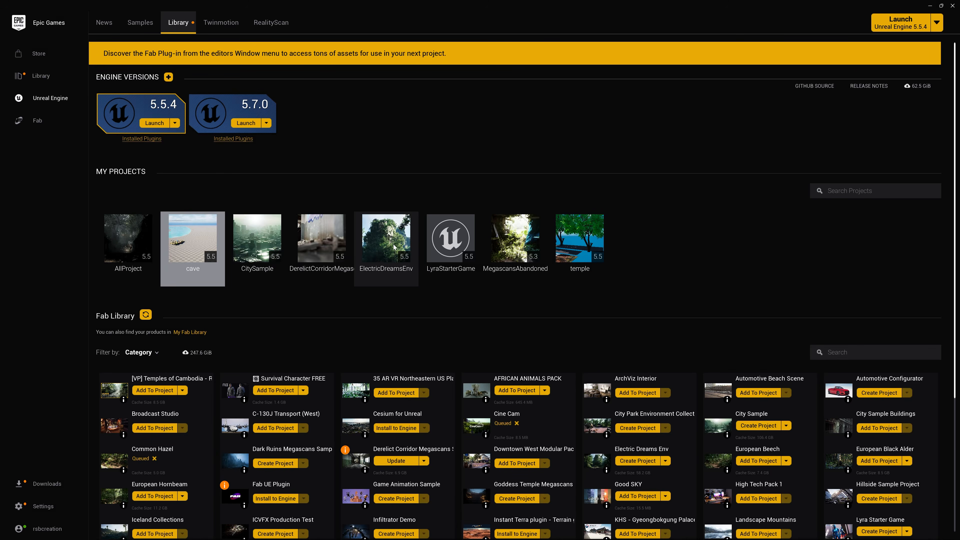
key(alt+Tab)
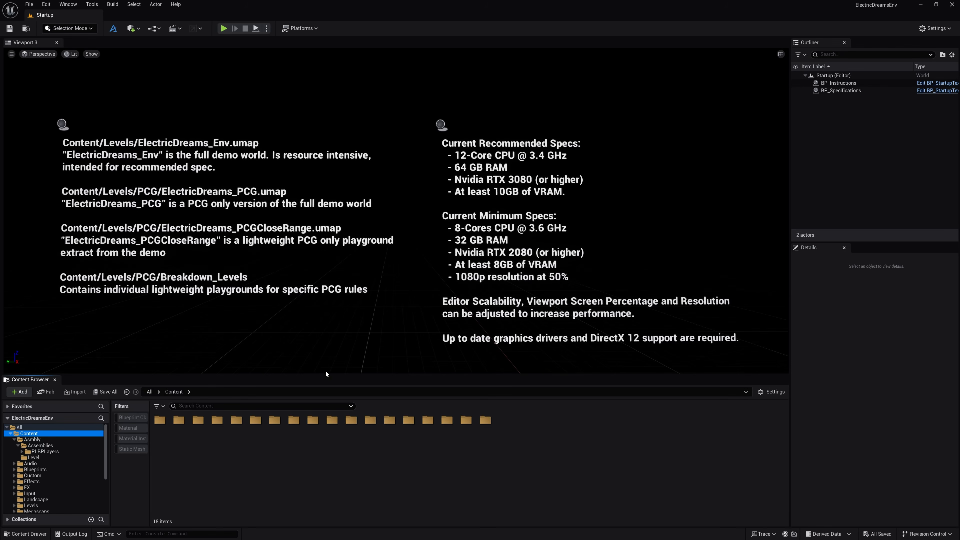
click(277, 466)
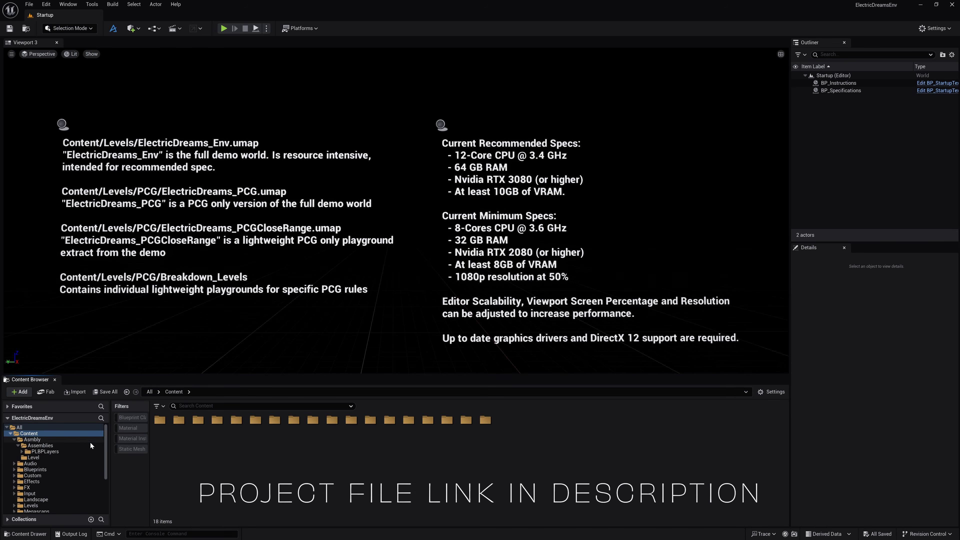
click(132, 449)
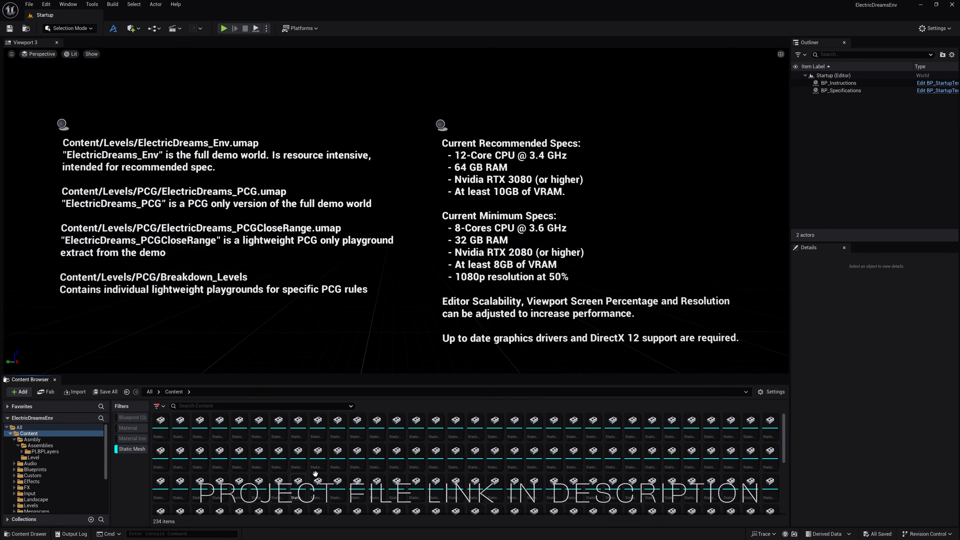
ctrl+scroll(557, 459, up, 3)
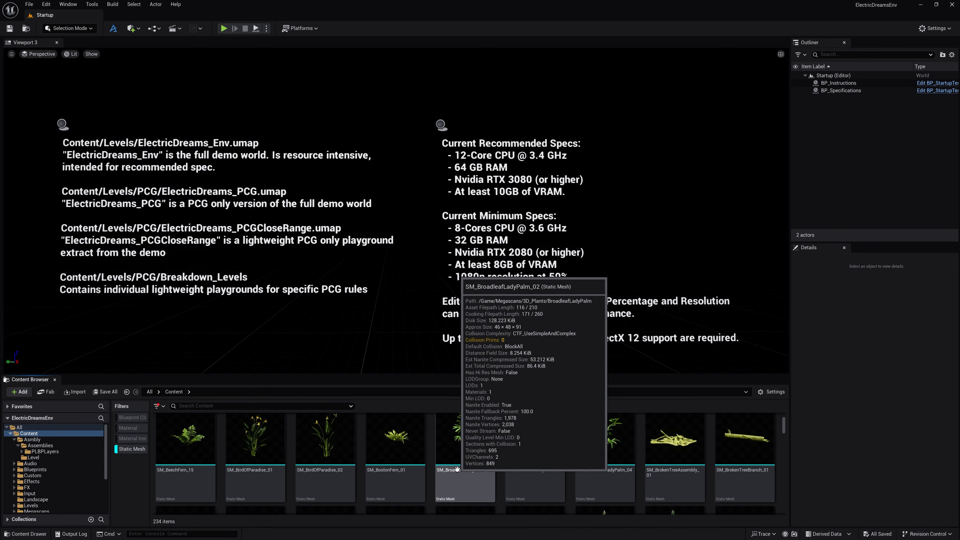
ctrl+scroll(639, 453, down, 3)
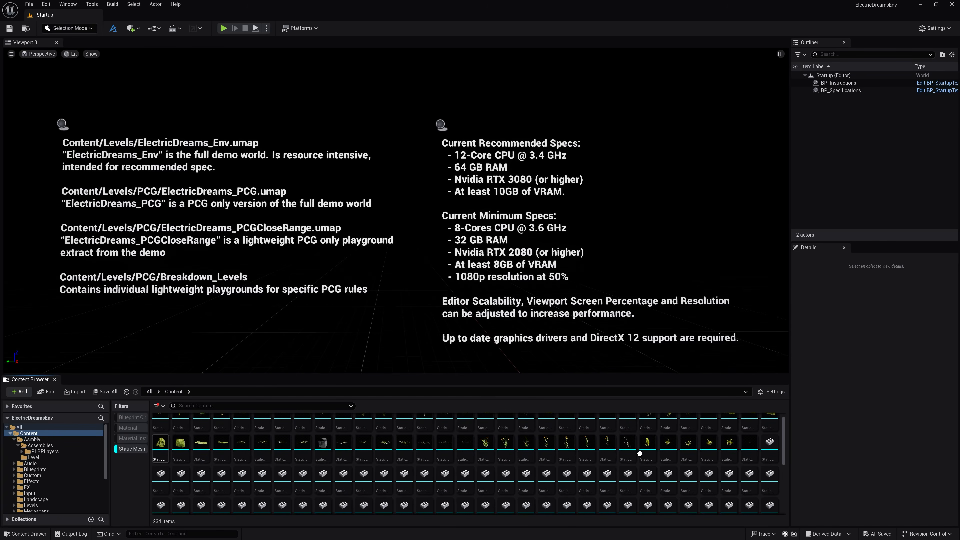
ctrl+scroll(563, 458, down, 1)
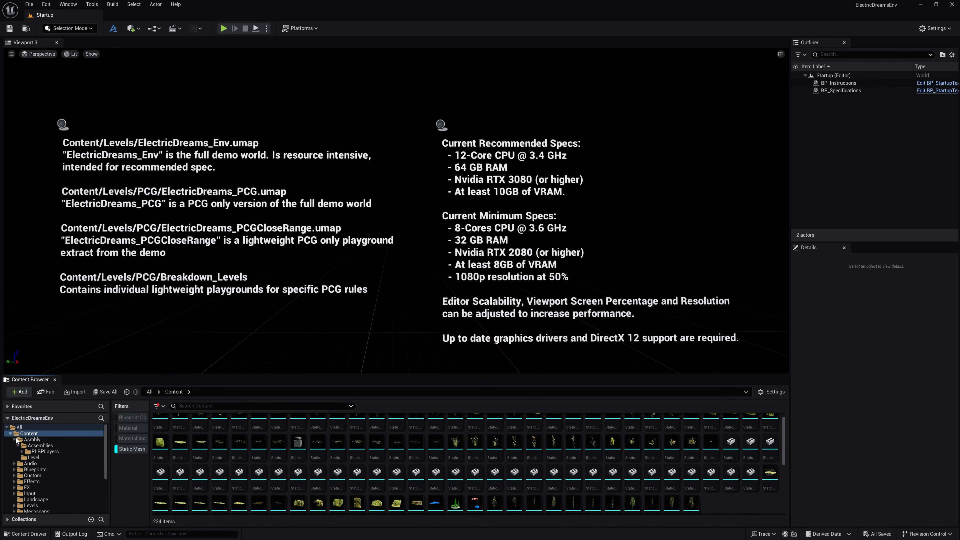
Start migrating the Asmbly folder, accepting all checked assets in the asset report
click(33, 440)
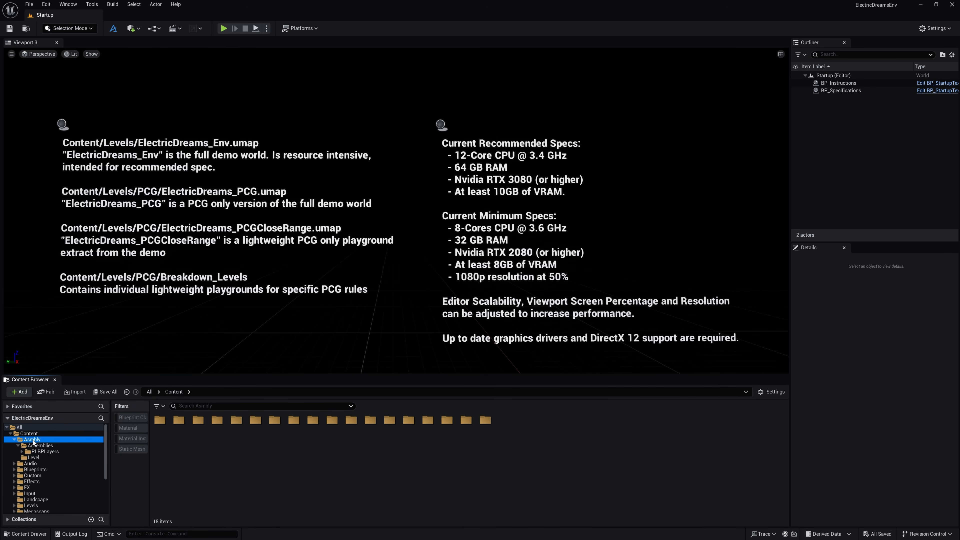
right_click(33, 440)
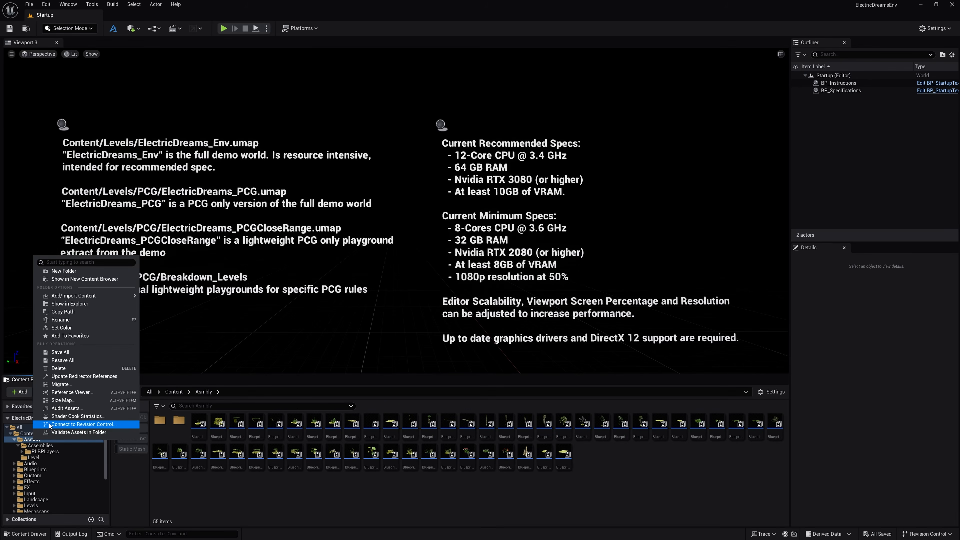
click(61, 385)
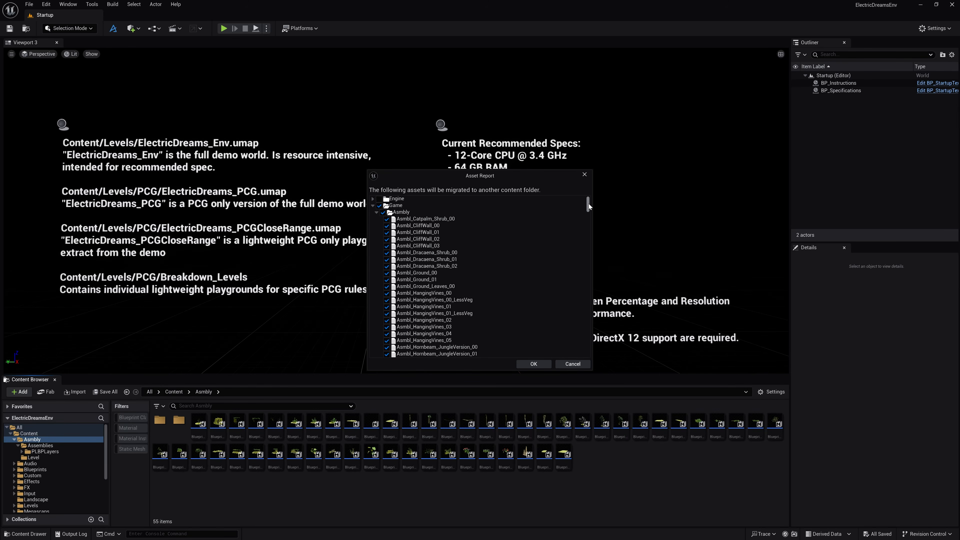
mouse_move(589, 206)
mouse_down()
mouse_move(588, 354)
mouse_move(590, 200)
mouse_up()
click(533, 363)
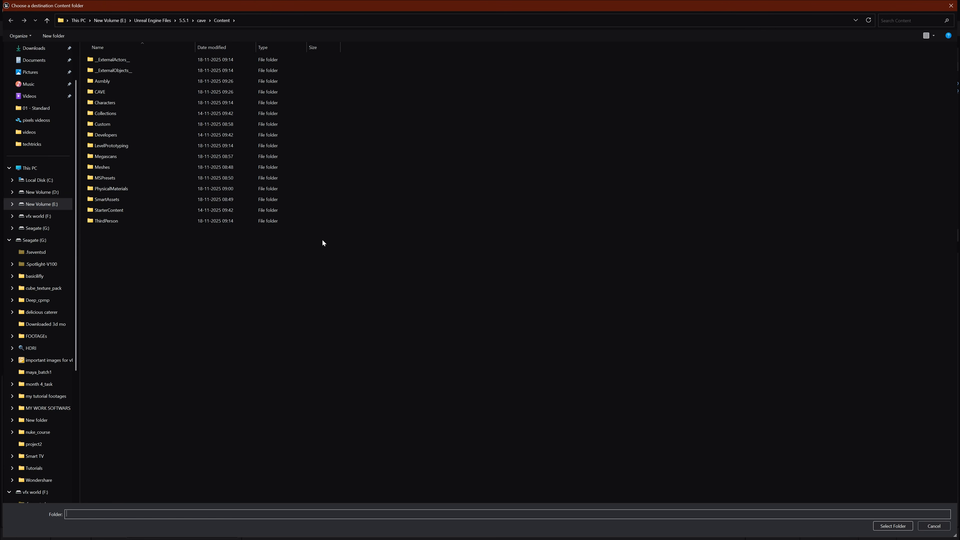
Locate the cave project's Content folder as the migration destination, then cancel the migration
click(200, 21)
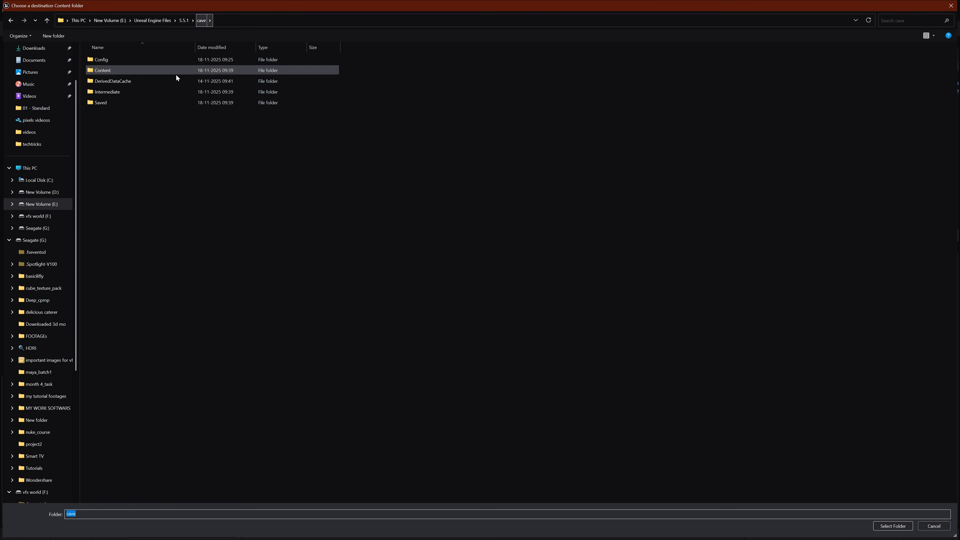
double_click(118, 73)
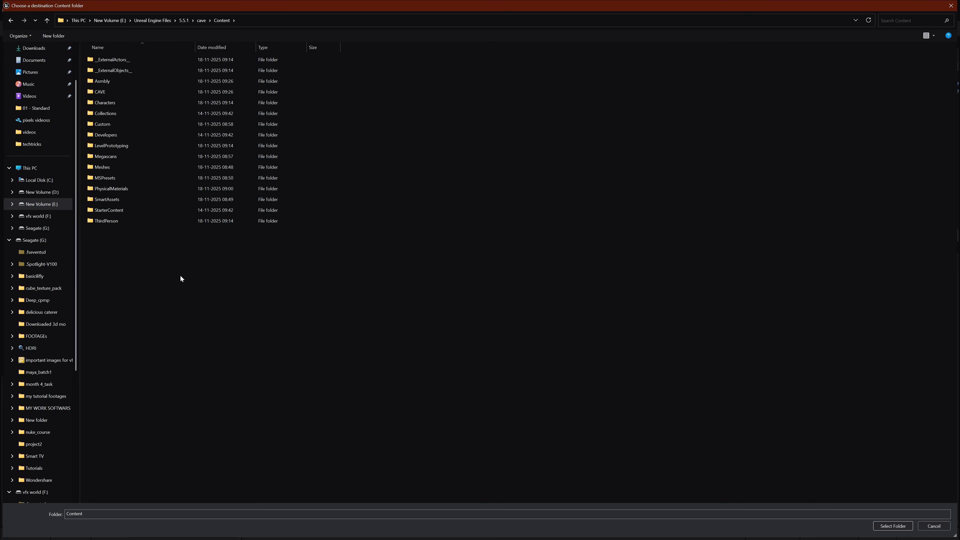
double_click(112, 111)
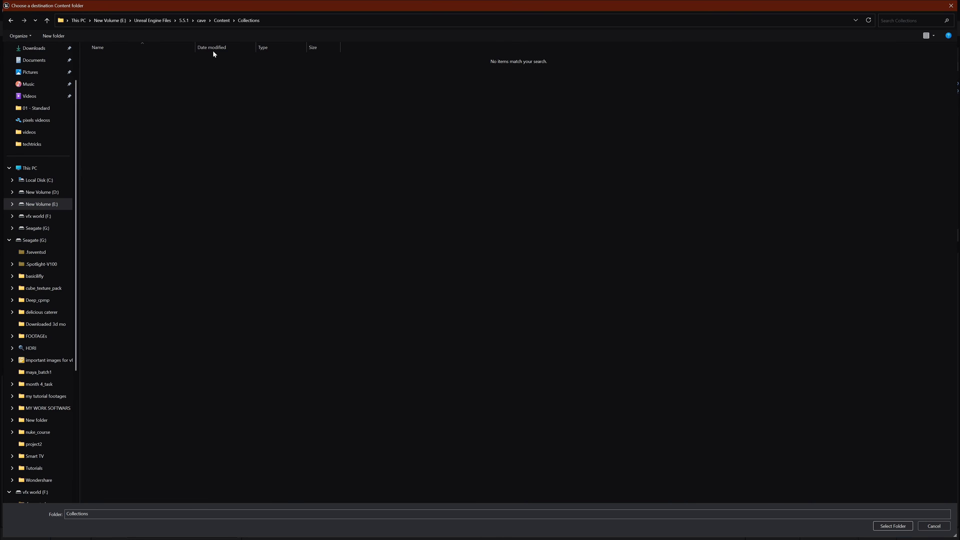
click(224, 19)
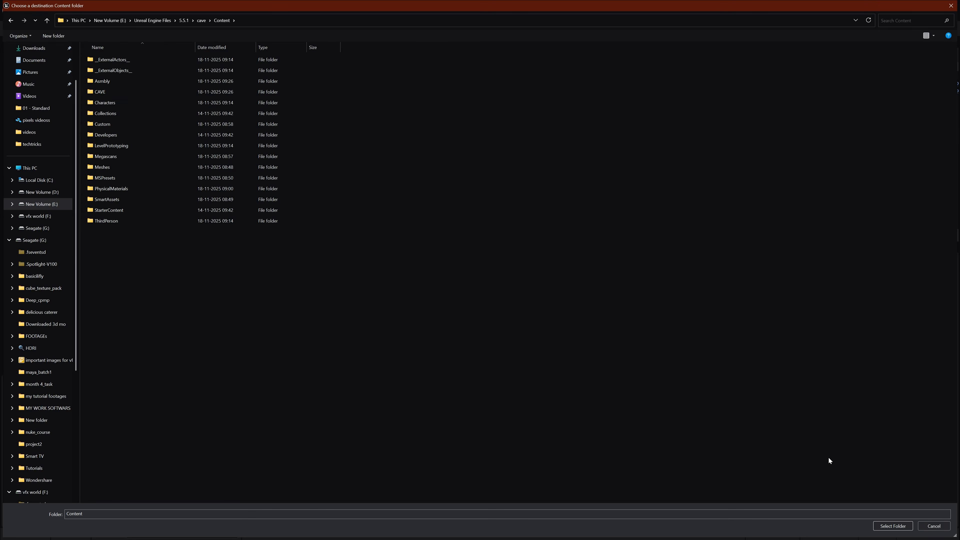
key(Escape)
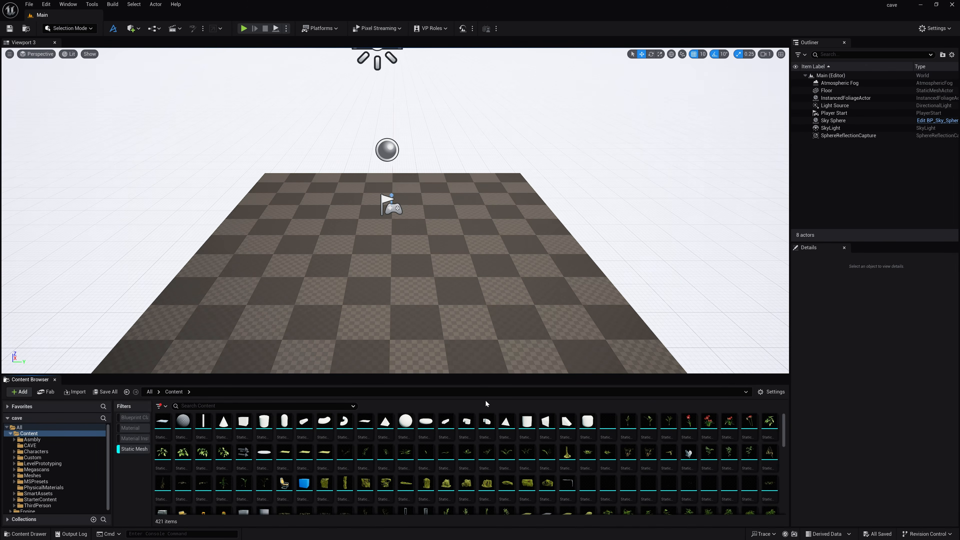
In the cave project's editor, check the Asmbly folder and browse the static meshes across the whole Content folder
click(43, 440)
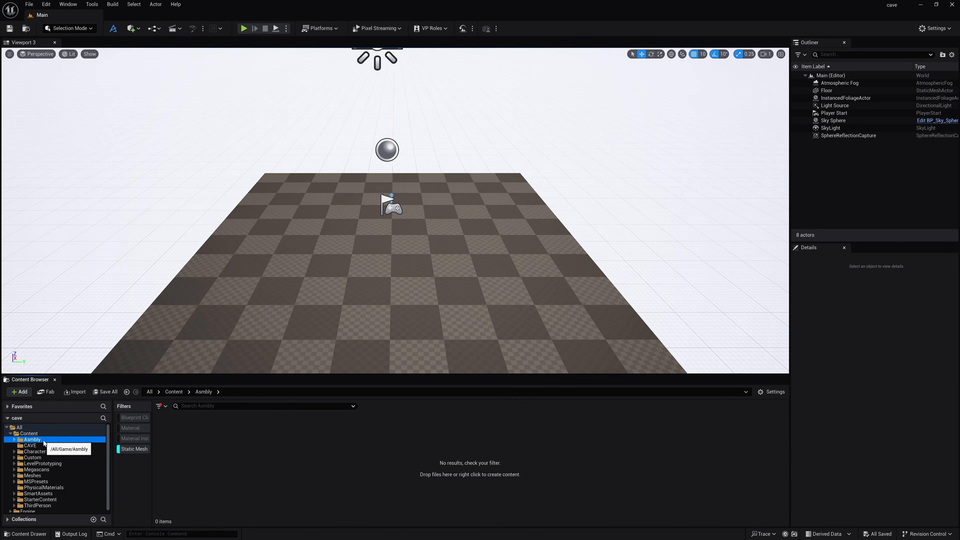
click(124, 449)
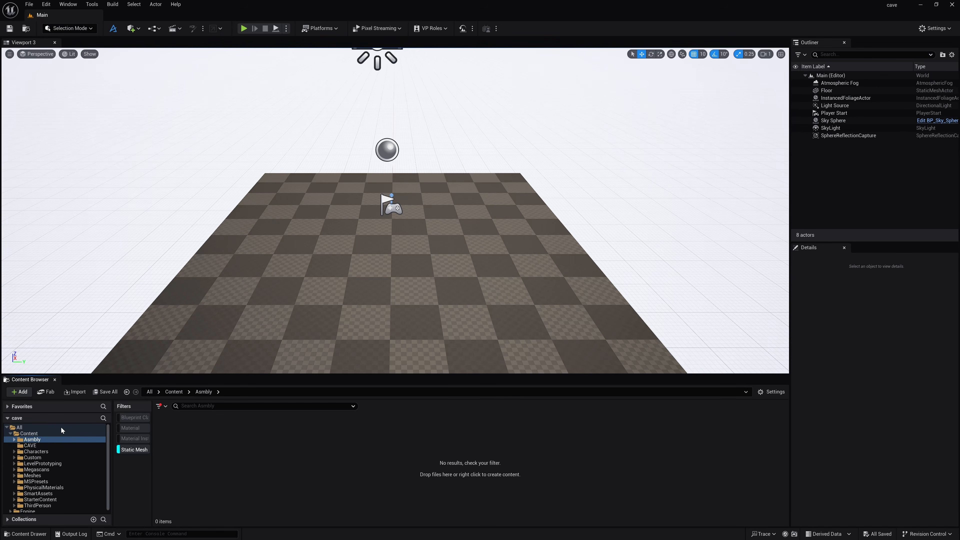
click(31, 434)
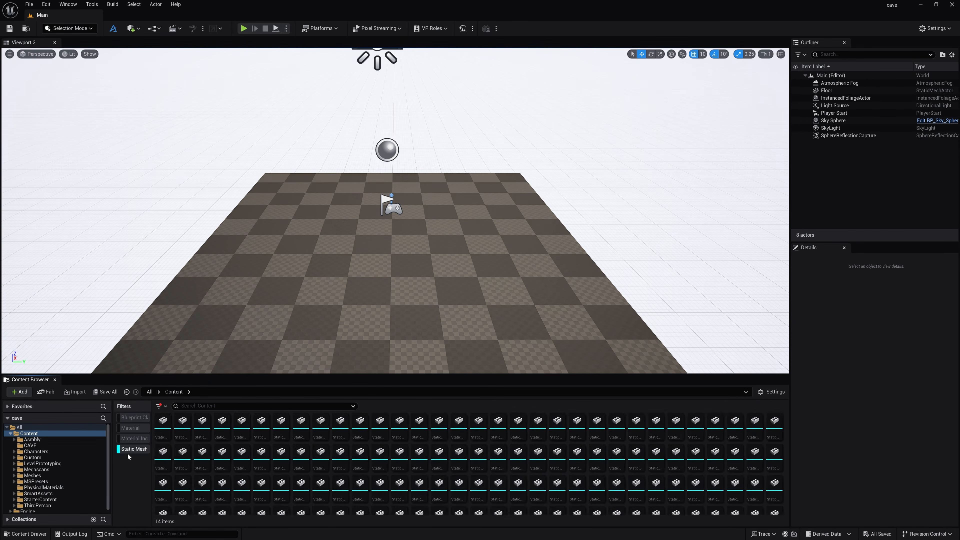
scroll(471, 470, down, 1)
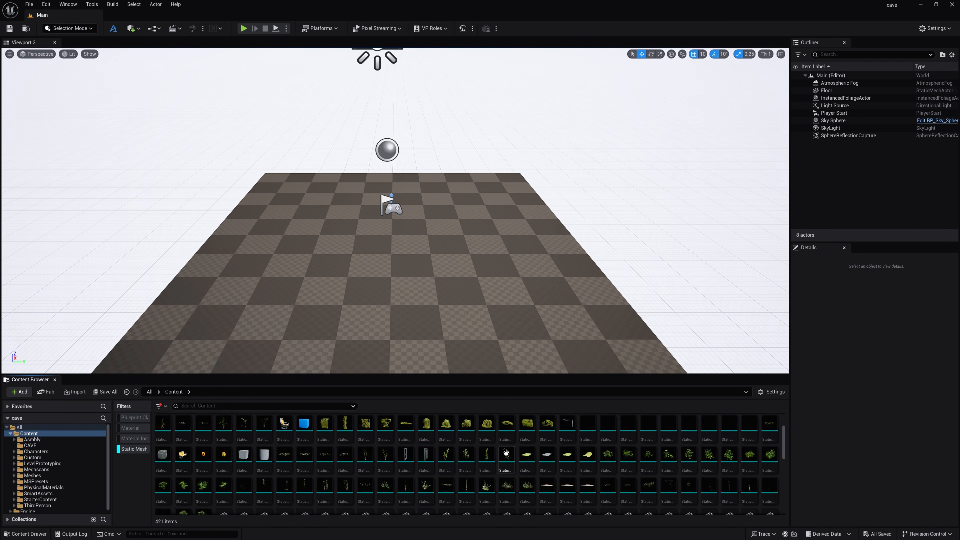
ctrl+scroll(507, 457, up, 2)
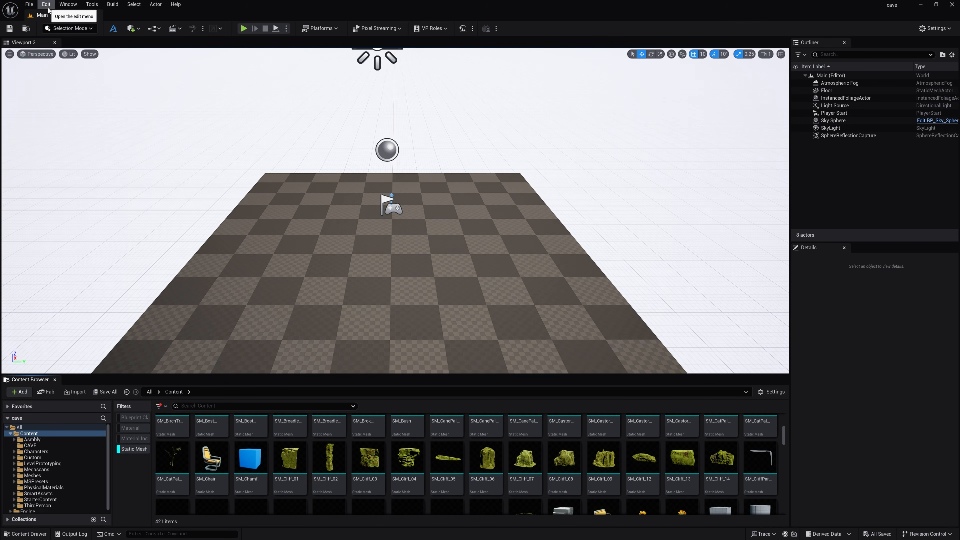
Check the ray tracing options in the project's Rendering settings by searching for "rayt", then close the settings
mouse_move(408, 426)
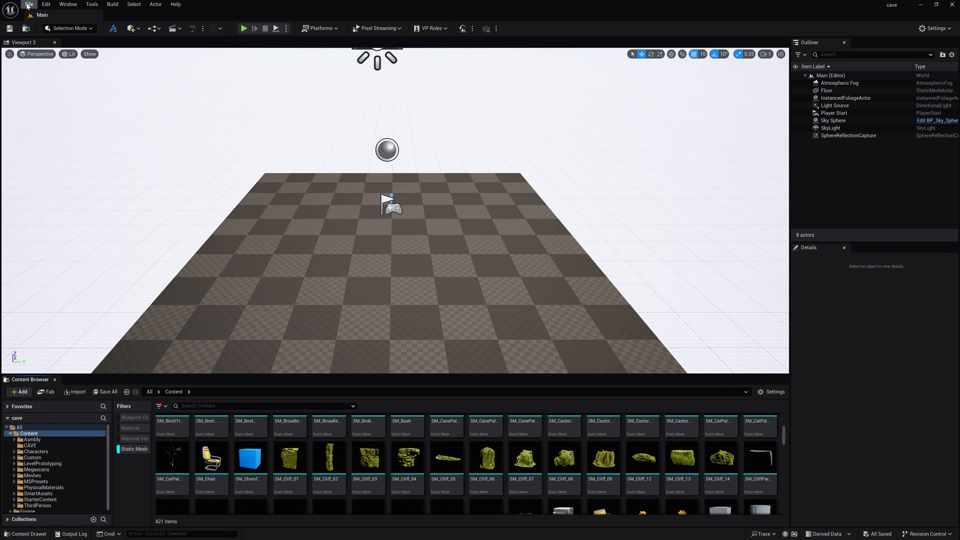
click(46, 5)
click(82, 123)
scroll(146, 404, down, 3)
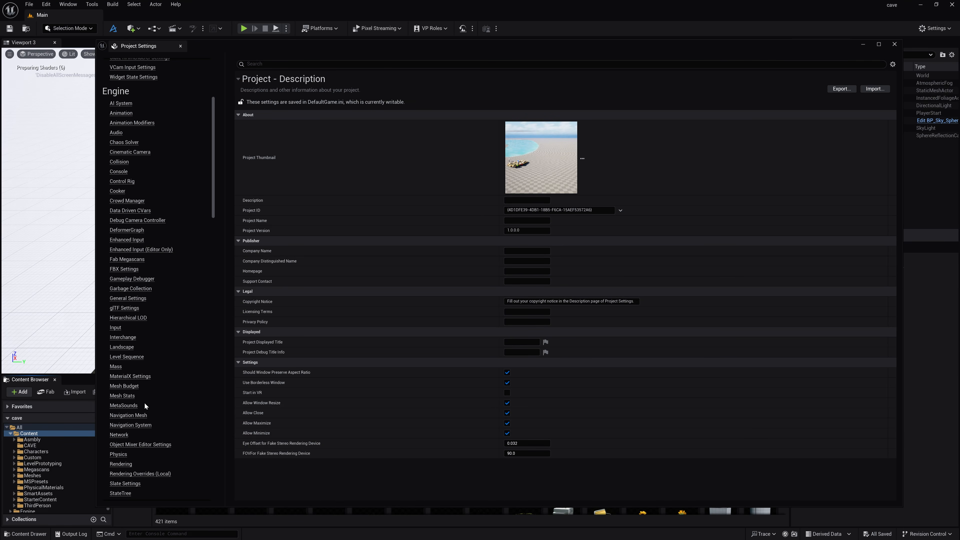
click(125, 468)
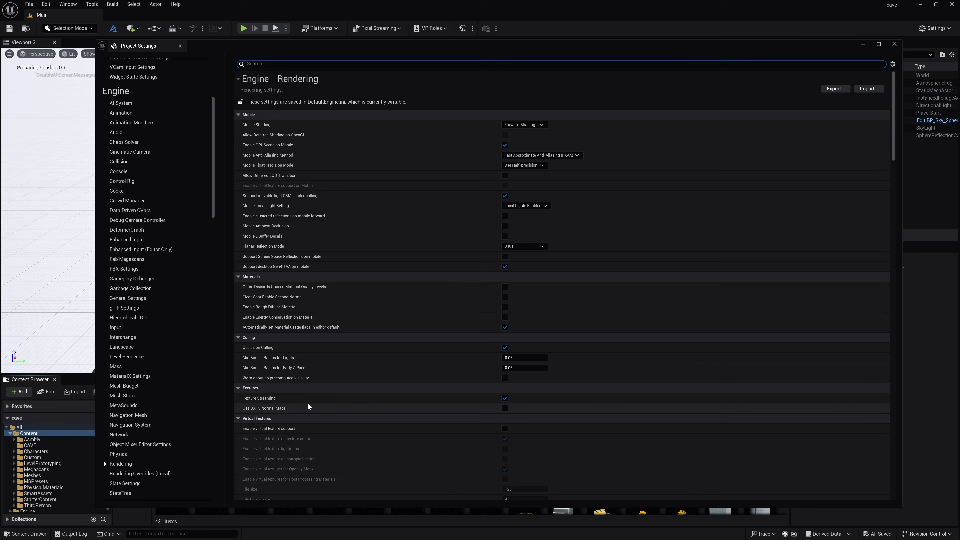
scroll(311, 405, down, 10)
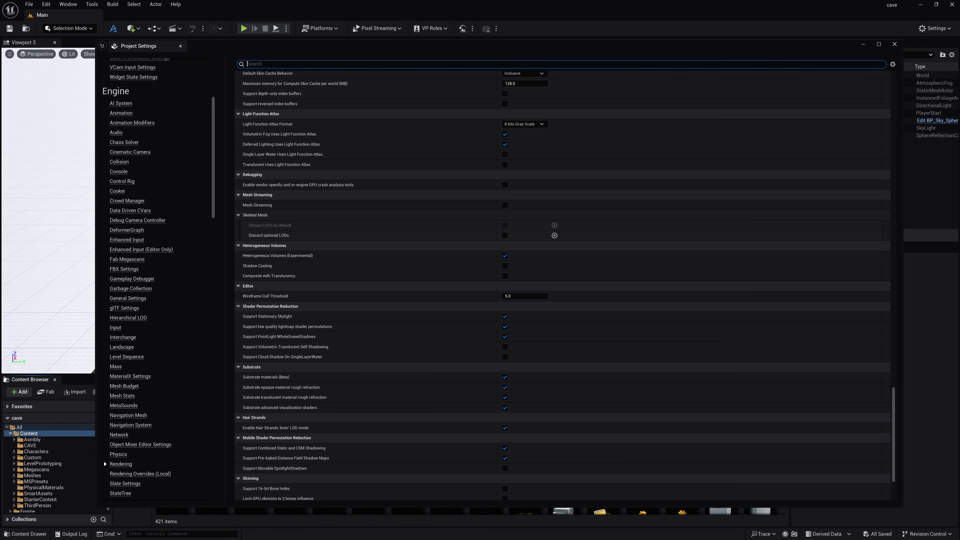
text(rayt)
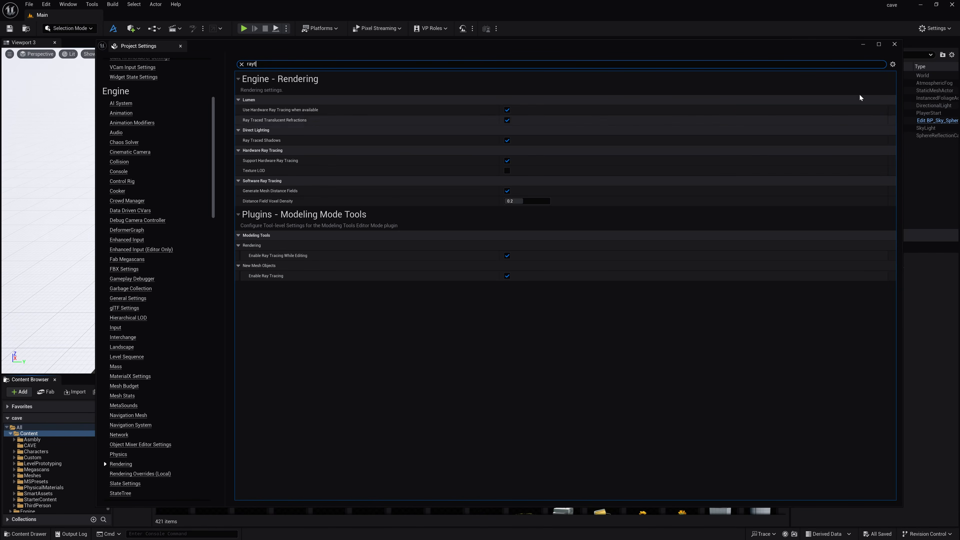
click(894, 44)
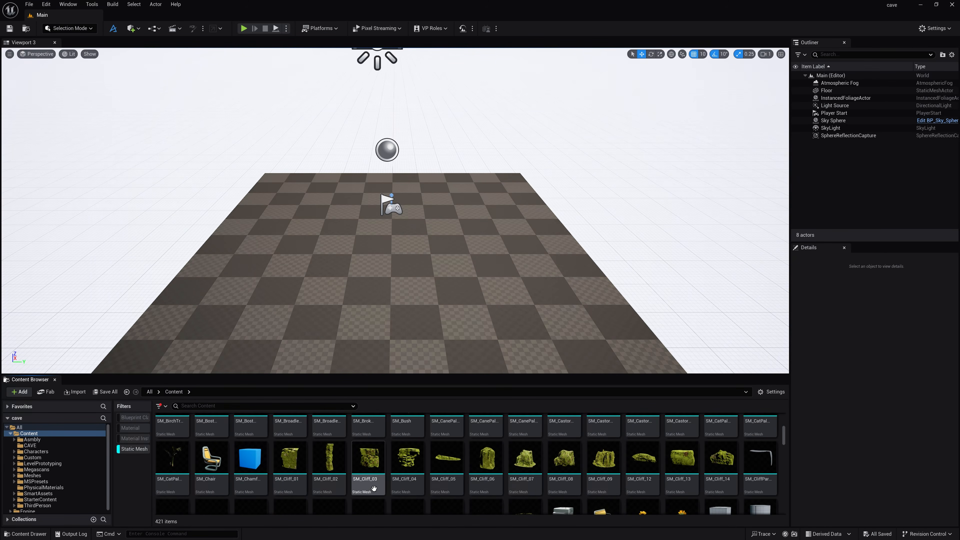
Create a new empty level in the cave project
mouse_move(395, 265)
right_down()
mouse_move(395, 158)
mouse_move(412, 193)
mouse_move(393, 261)
right_up()
key(s)
key(a)
right_drag(448, 322, 493, 314)
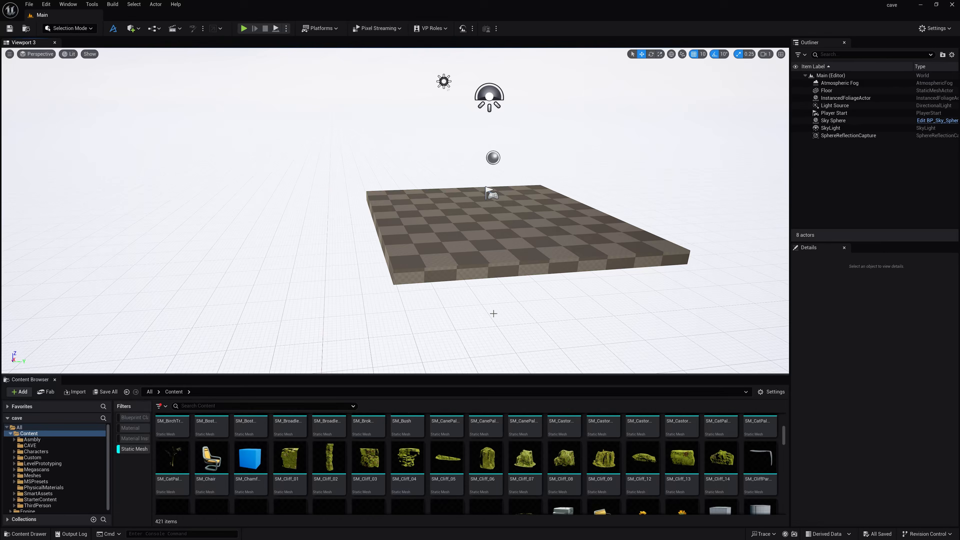
click(29, 4)
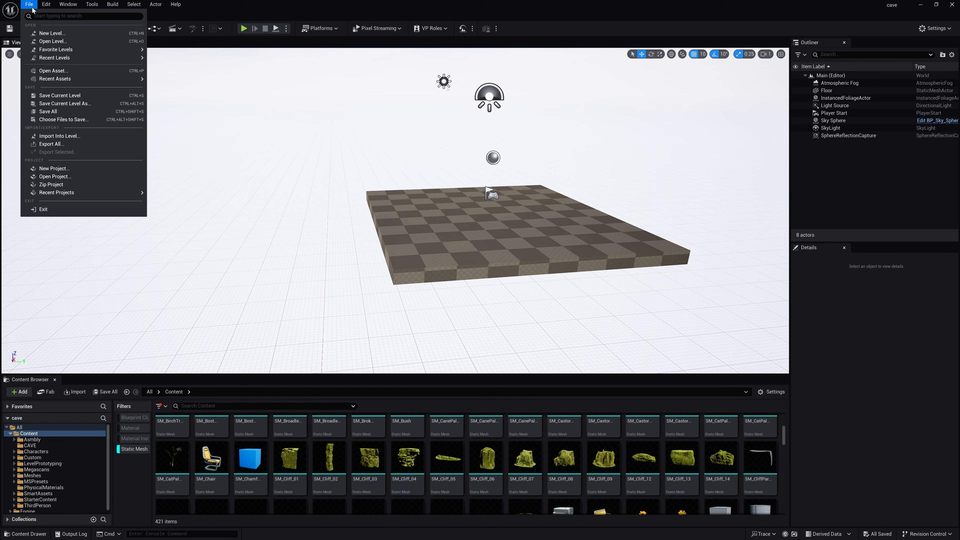
click(42, 34)
click(528, 223)
click(528, 344)
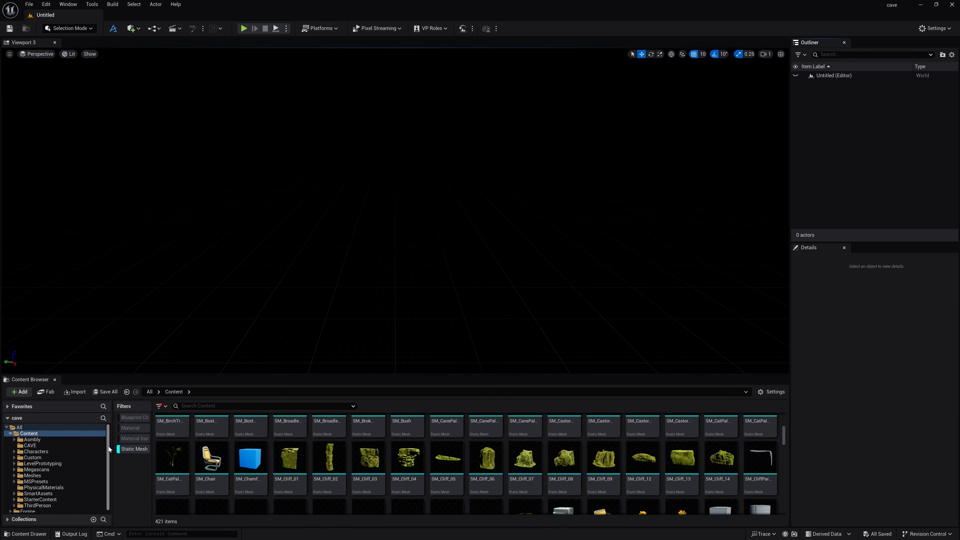
Turn off the Static Mesh filter and delete the cave_map level from the CAVE folder
click(146, 451)
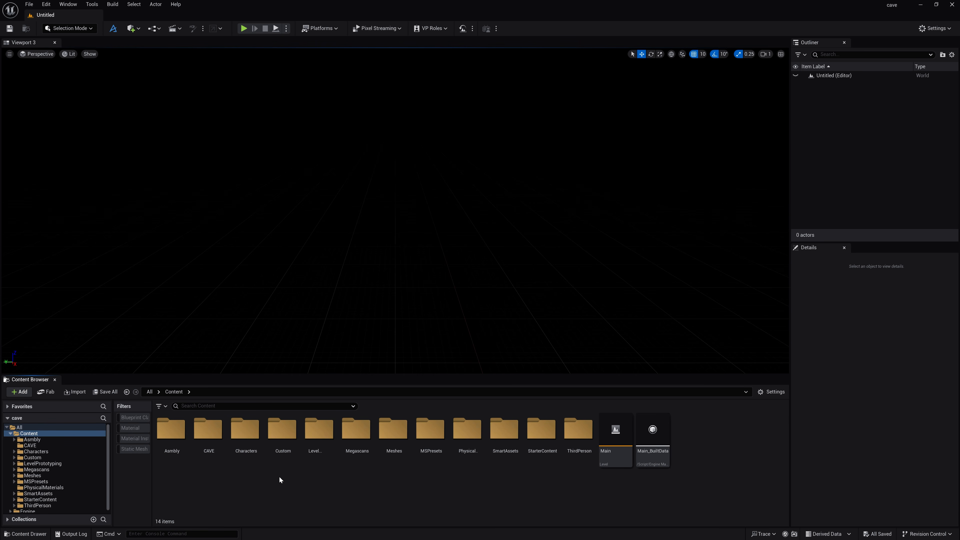
double_click(218, 439)
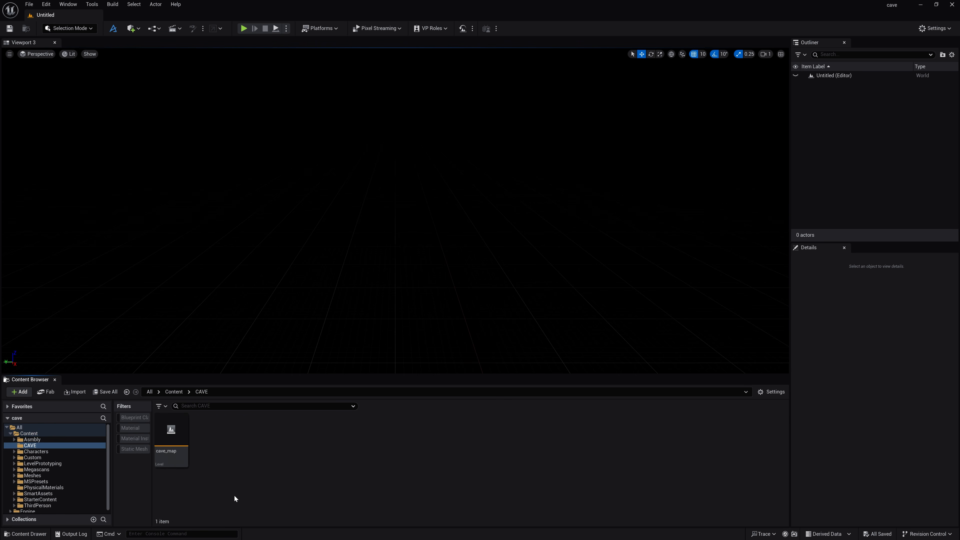
click(188, 460)
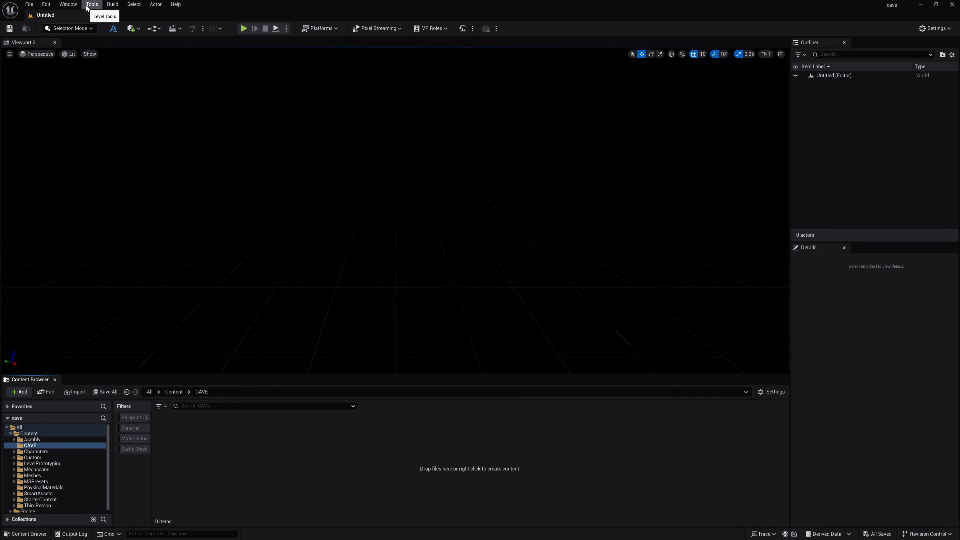
Create a sky light, directional light, sky atmosphere, volumetric cloud and height fog with the Env. Light Mixer
click(68, 5)
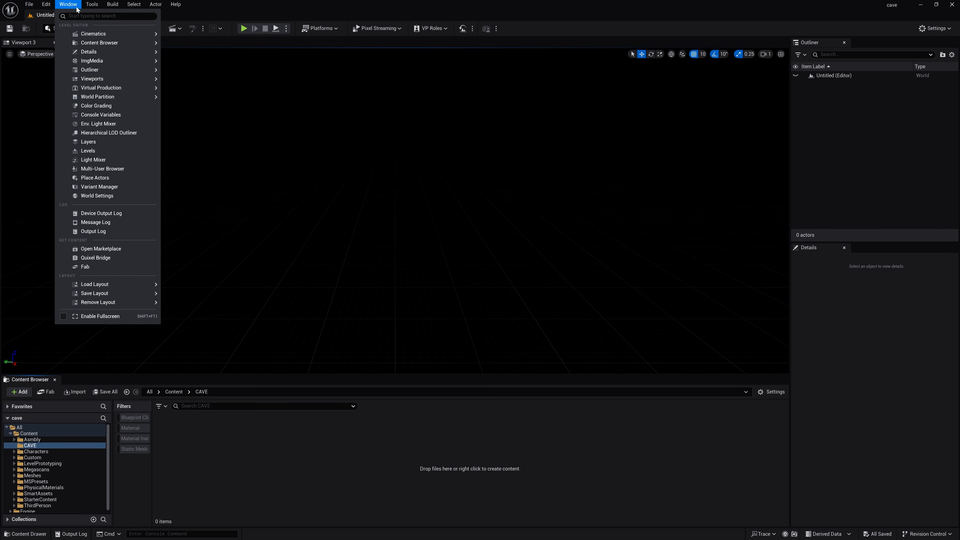
click(98, 124)
click(418, 133)
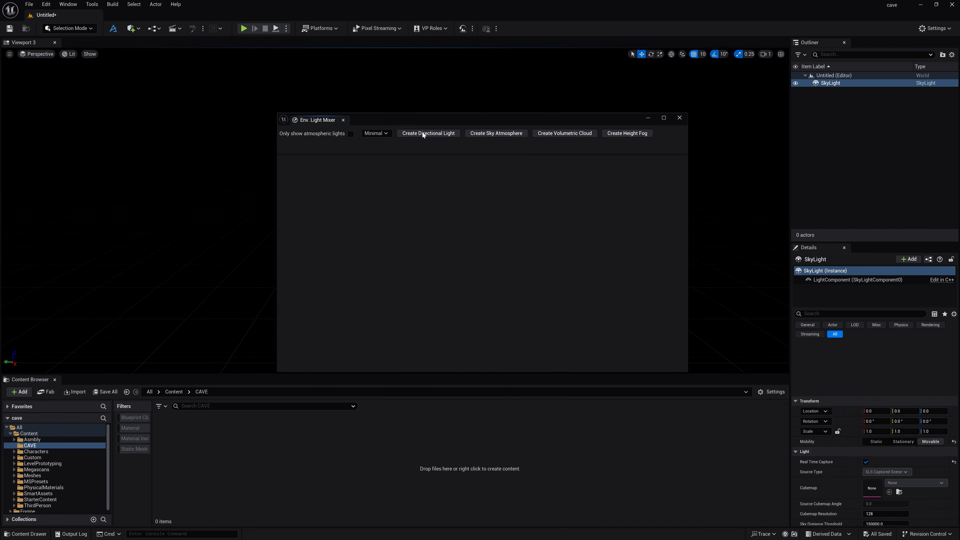
click(423, 133)
click(425, 134)
click(425, 135)
click(425, 135)
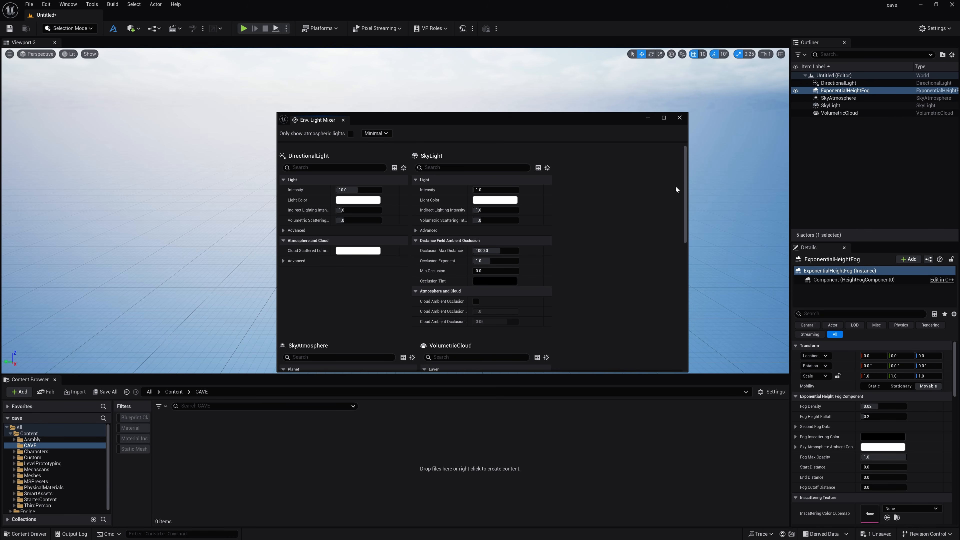
Enable Volumetric Fog on the exponential height fog and close the Env. Light Mixer
drag(686, 220, 689, 348)
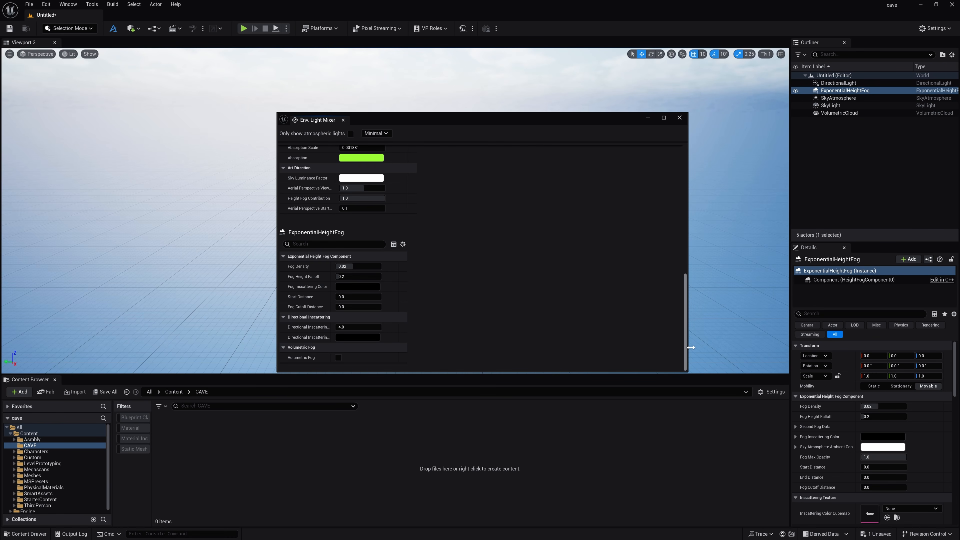
click(340, 357)
click(680, 118)
mouse_move(675, 146)
right_down()
mouse_move(659, 110)
mouse_move(674, 128)
mouse_move(666, 140)
right_up()
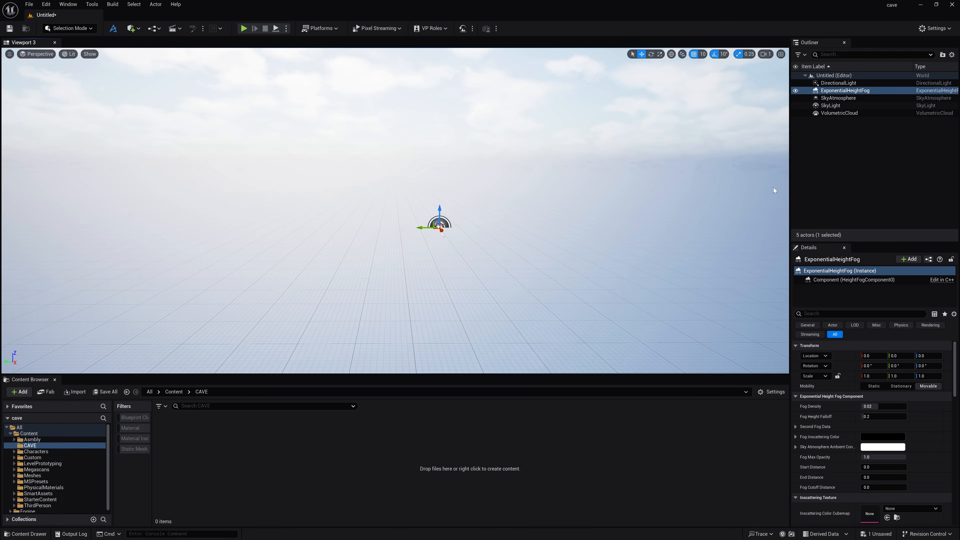
Group the five lighting and atmosphere actors in a new Outliner folder named light
click(844, 113)
shift+click(853, 84)
click(943, 55)
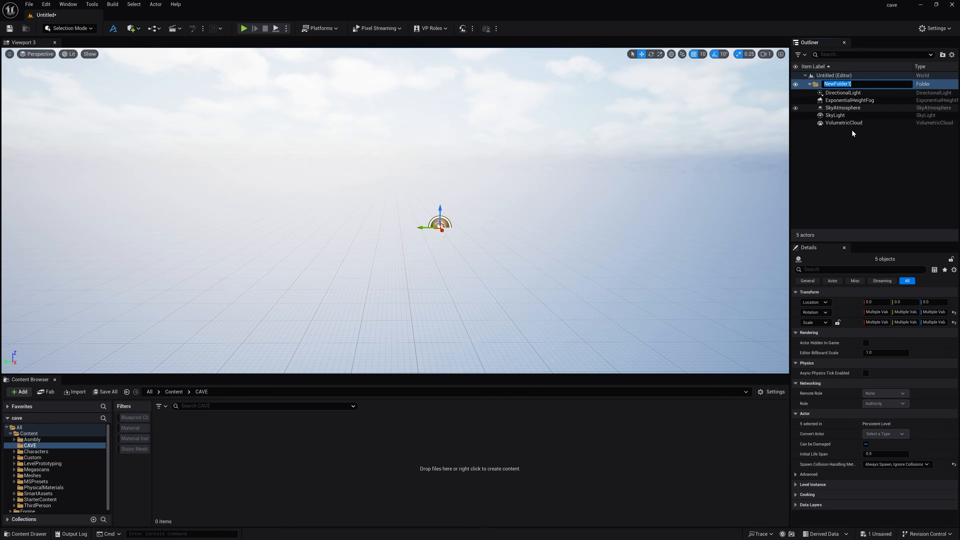
double_click(838, 84)
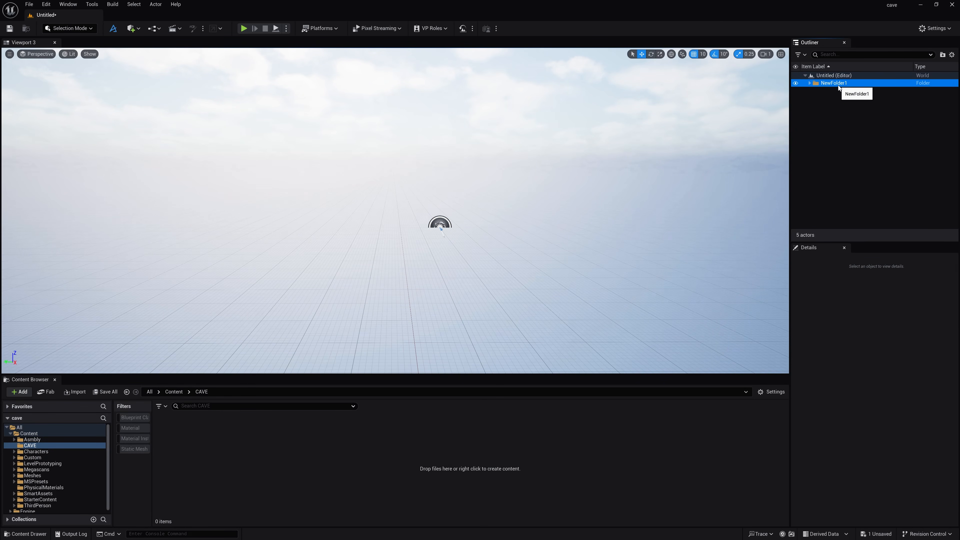
right_click(838, 87)
mouse_move(854, 125)
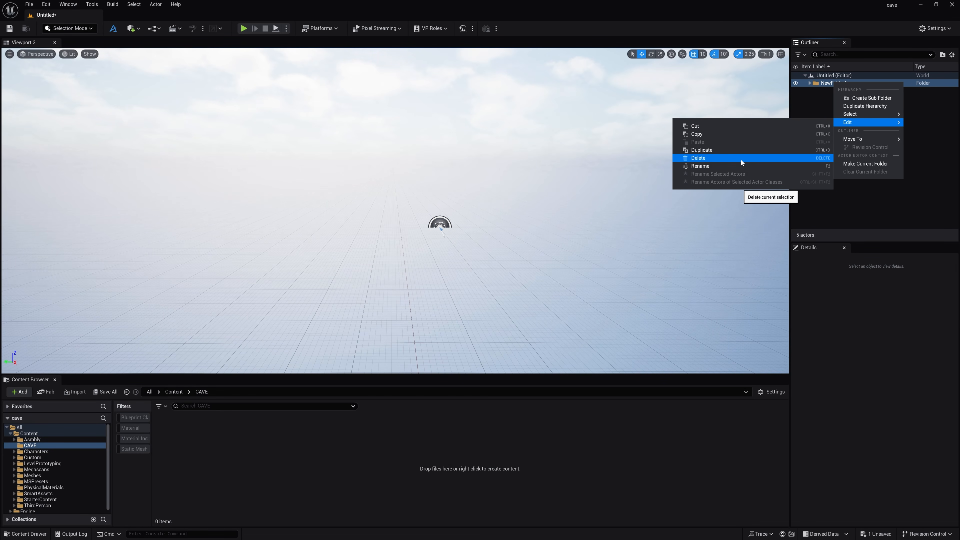
click(742, 166)
key(BackSpace)
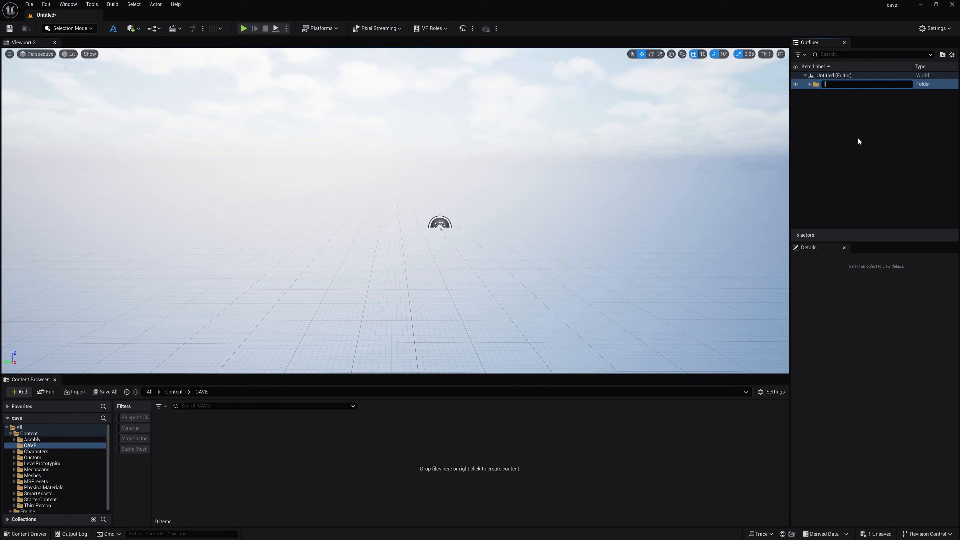
text(ligt)
key(BackSpace)
text(ht)
key(Return)
Switch to Landscape mode and load the heightmap file from the Downloads folder for a landscape imported from file
right_drag(604, 158, 530, 158)
key(s)
key(d)
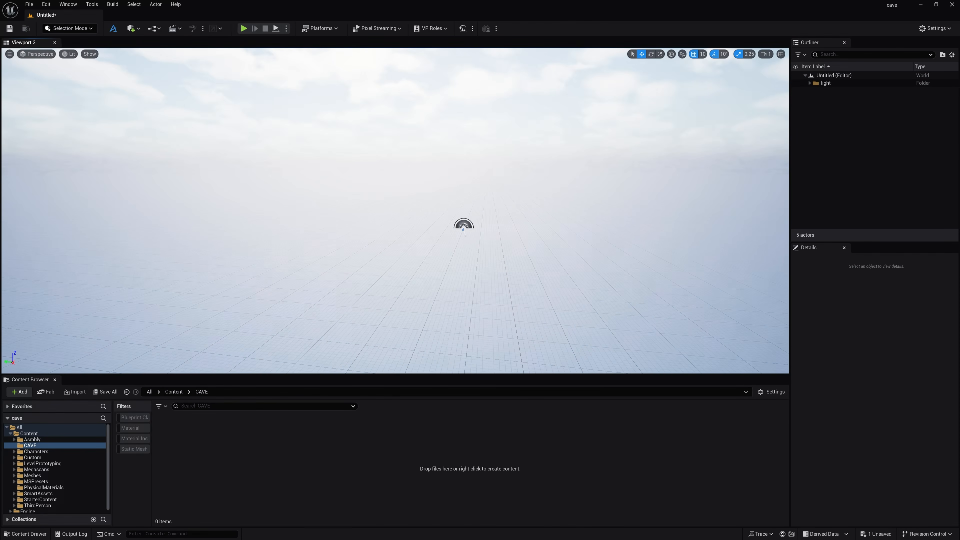
click(70, 28)
click(75, 52)
click(122, 104)
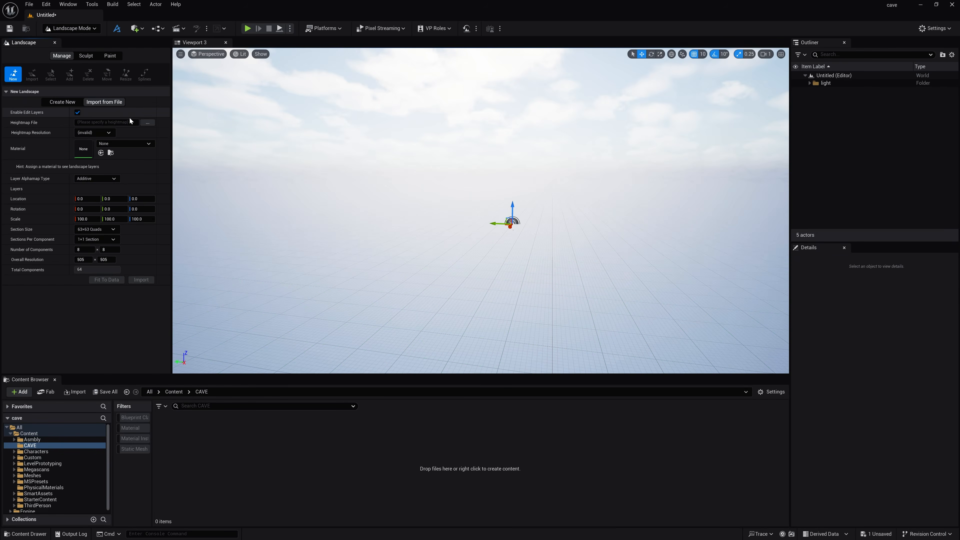
click(150, 124)
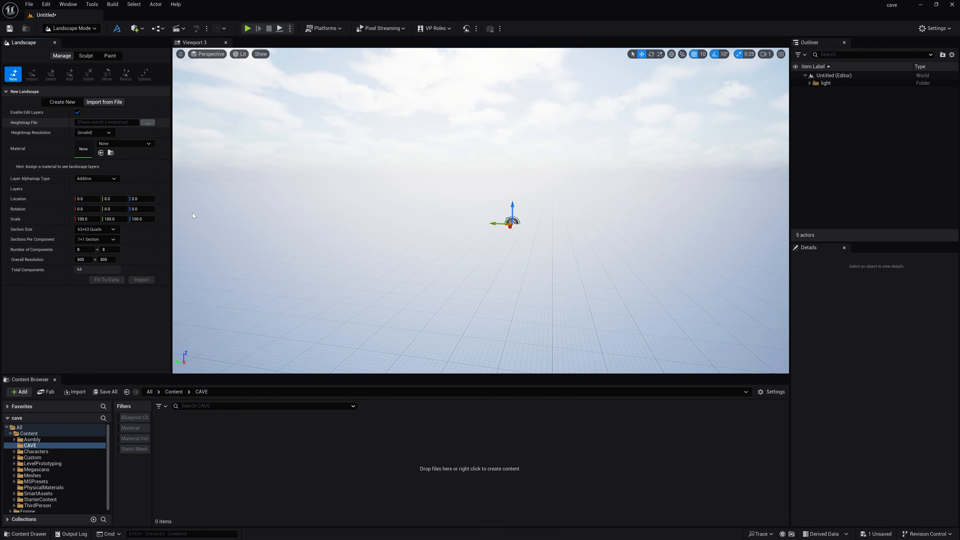
key(Return)
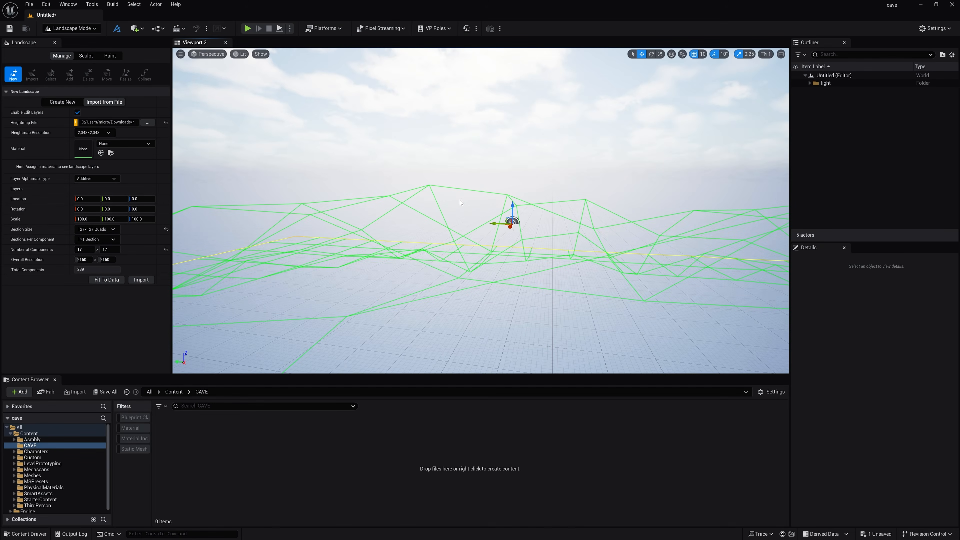
Set the new landscape's Z scale to 5.0, import it, and return to Selection mode
click(141, 219)
key(Return)
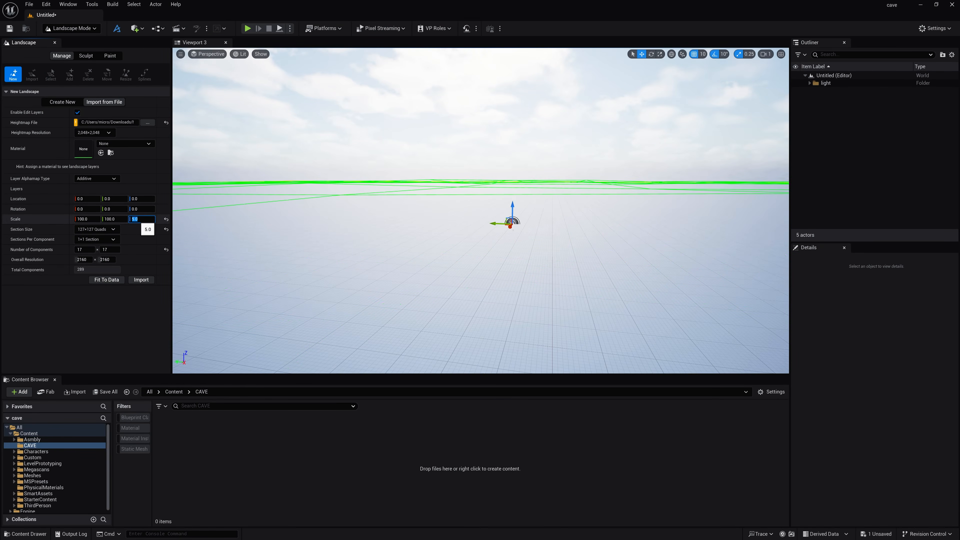
click(150, 280)
mouse_move(456, 292)
right_down()
mouse_move(458, 276)
mouse_move(556, 316)
mouse_move(567, 295)
mouse_move(620, 307)
mouse_move(528, 311)
mouse_move(559, 325)
mouse_move(502, 291)
mouse_move(507, 312)
right_up()
key(a)
click(70, 30)
click(71, 41)
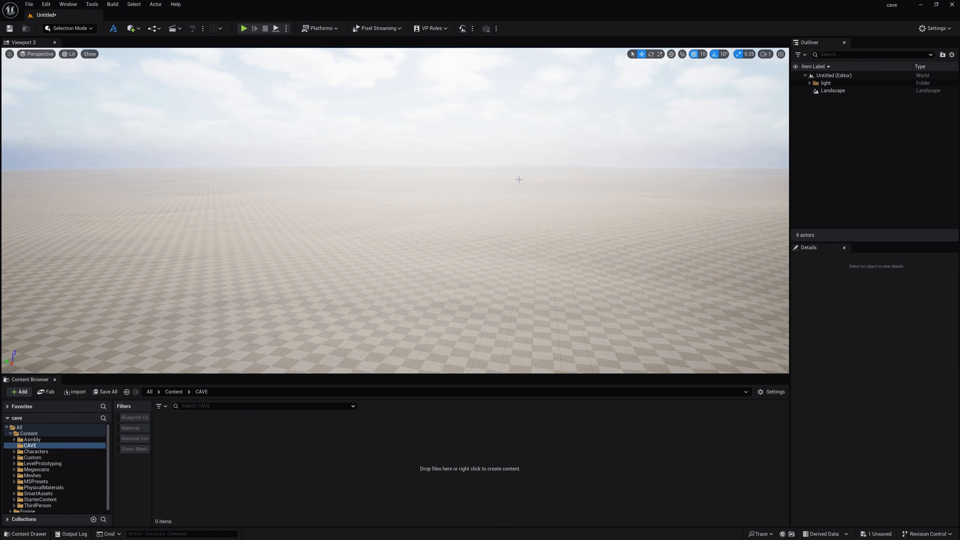
Search the plugins for "water" to check which water plugins are enabled, and close the plugin list
right_drag(395, 210, 434, 216)
key(d)
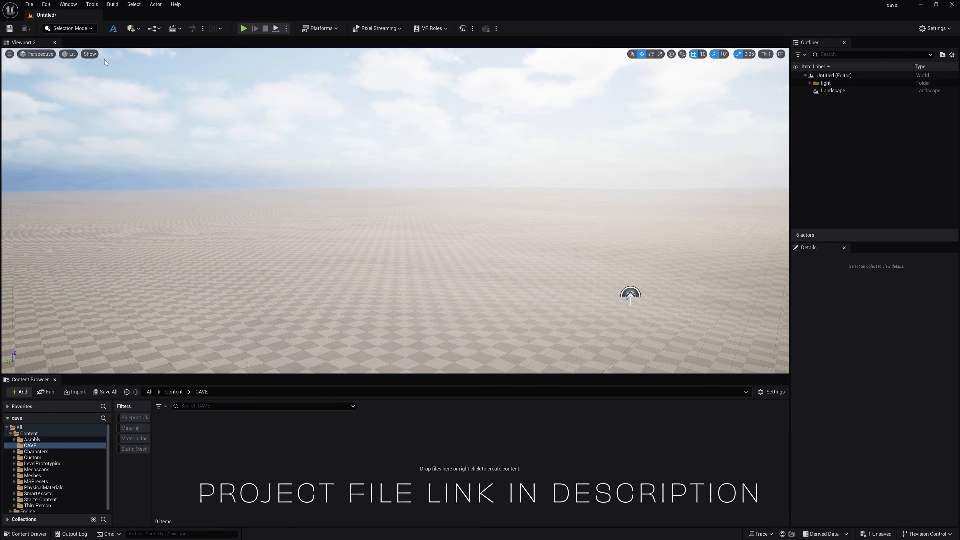
click(53, 4)
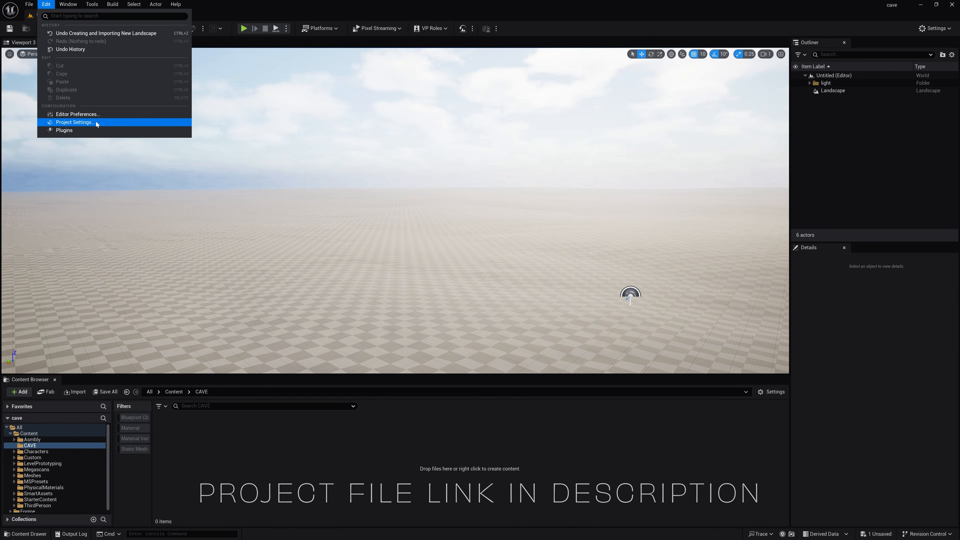
click(91, 131)
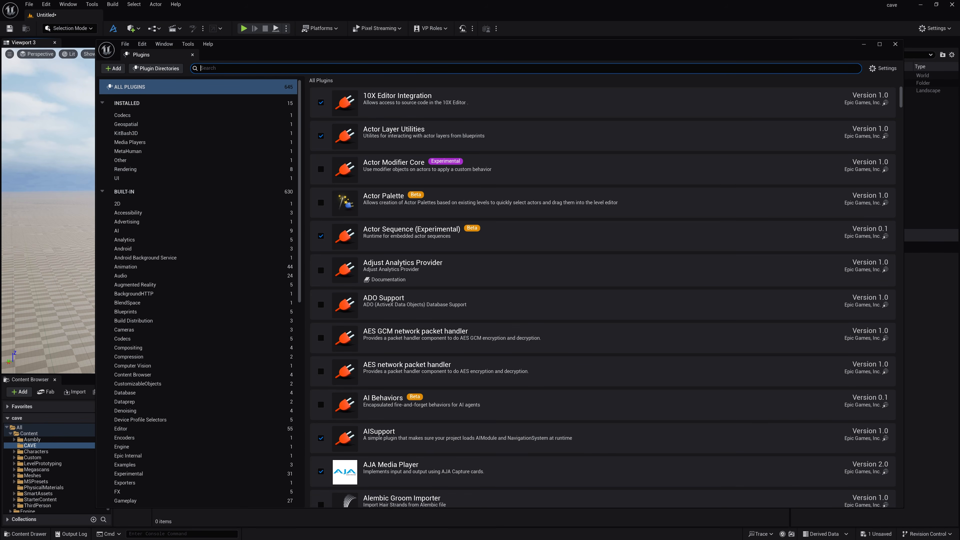
text(water)
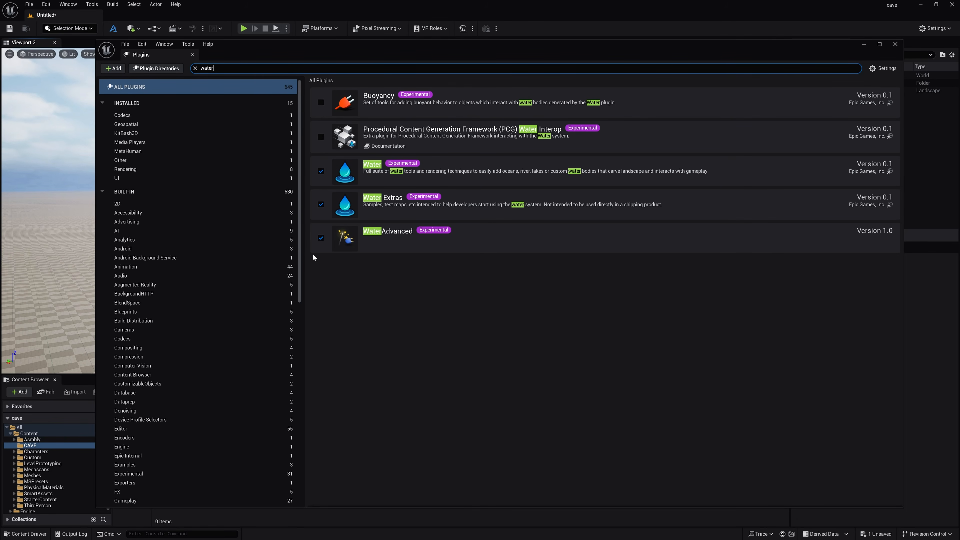
click(895, 45)
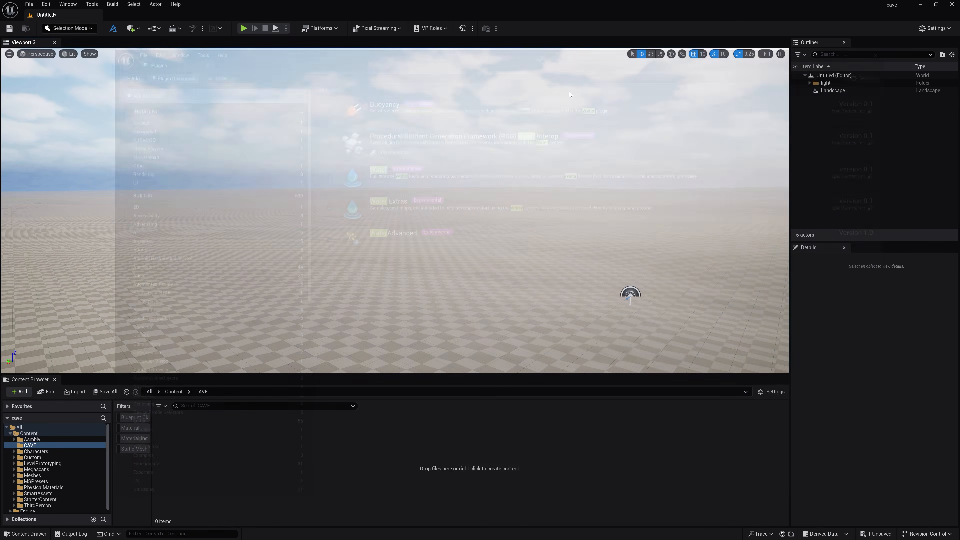
Find the Water Body Lake actor by searching for "lake" and place it on the landscape
click(91, 29)
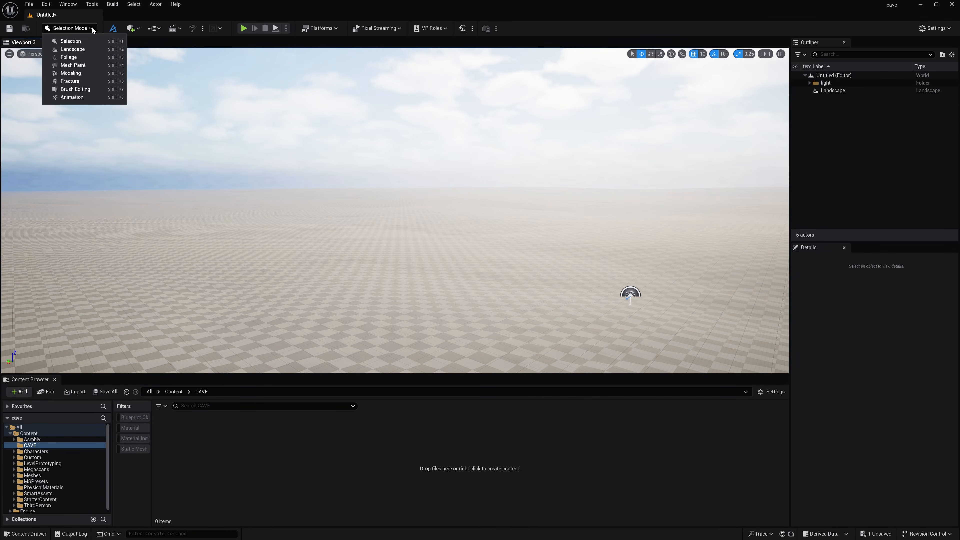
click(130, 28)
click(156, 181)
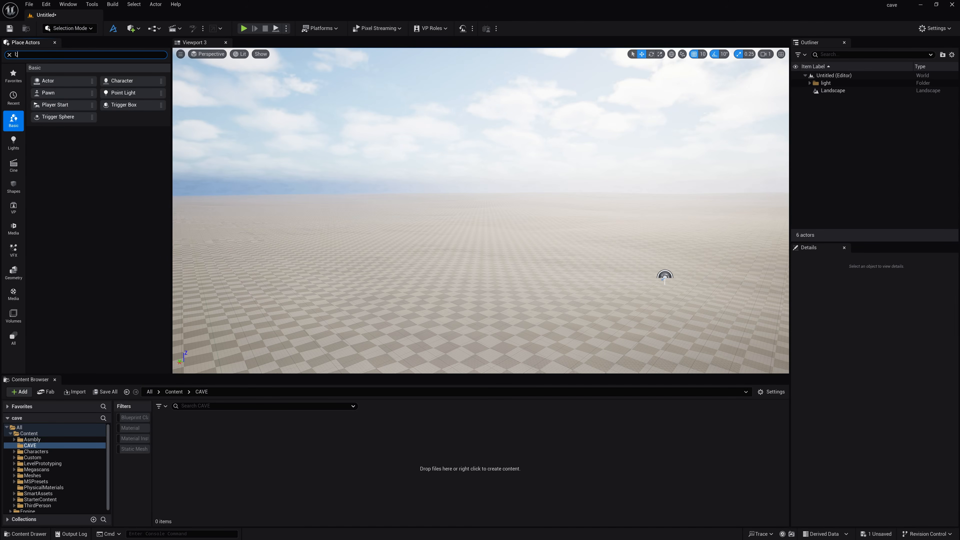
key(BackSpace)
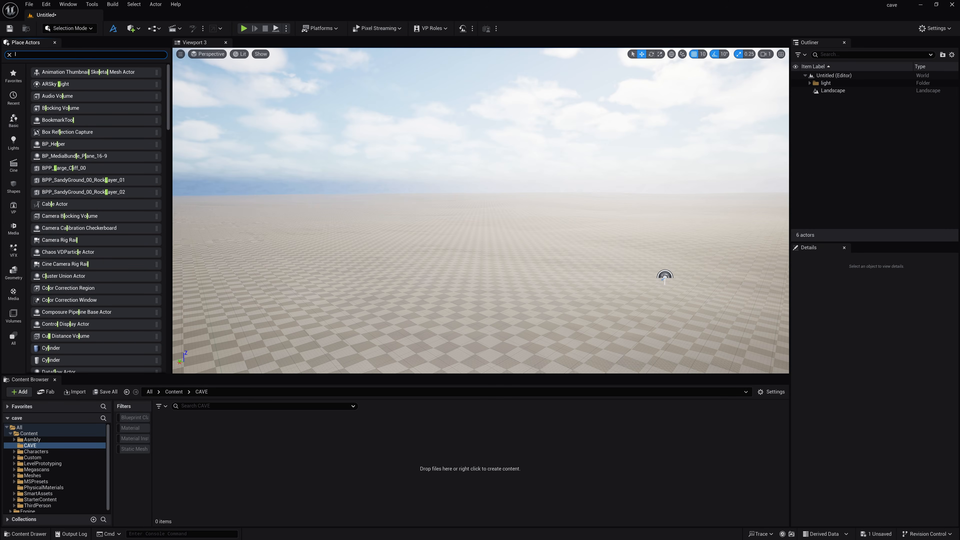
text(ake)
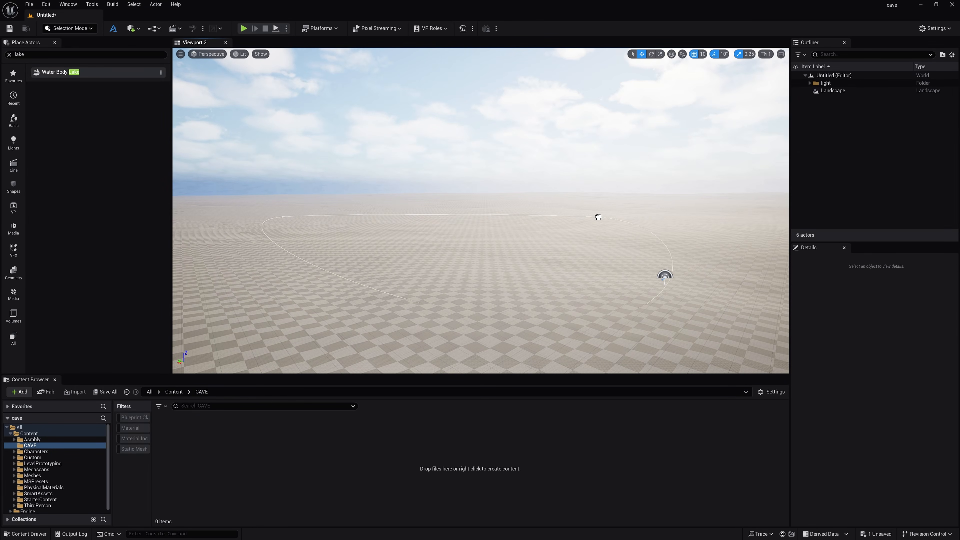
drag(598, 217, 595, 235)
Set the camera speed to 3 and stretch the lake by moving its far spline point to about Y 25410
right_drag(595, 235, 498, 238)
key(s)
key(w)
click(557, 220)
key(s)
key(s)
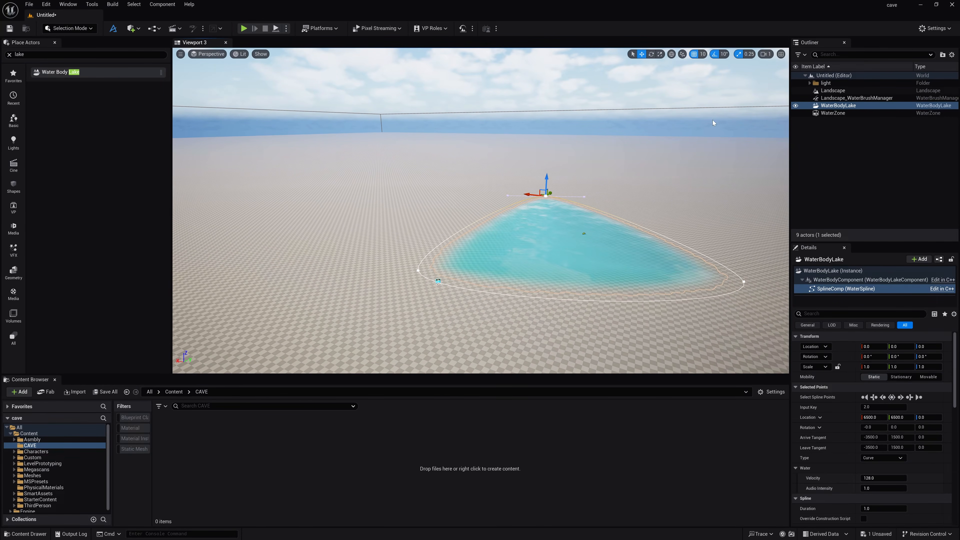
click(767, 54)
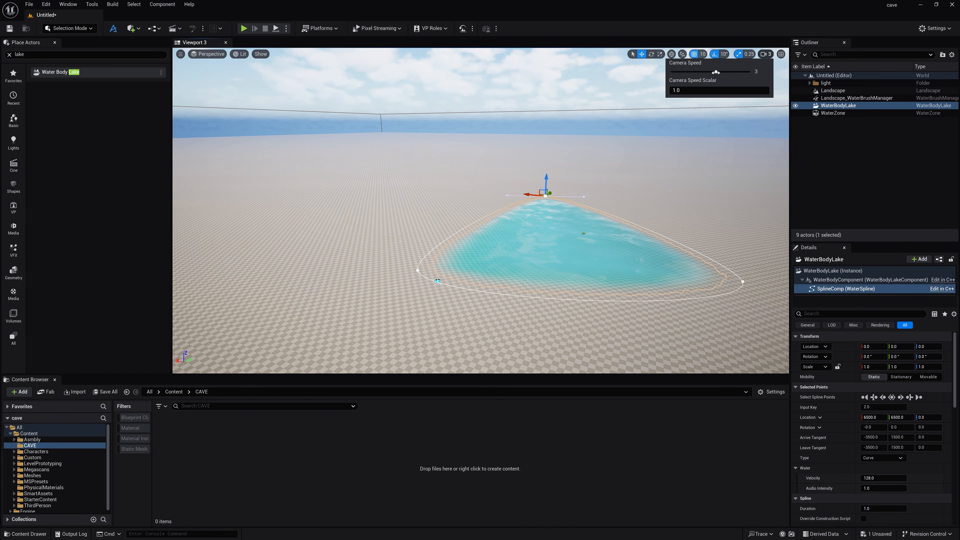
mouse_move(645, 209)
right_down()
mouse_move(607, 193)
mouse_move(609, 230)
mouse_move(601, 218)
mouse_move(645, 209)
right_up()
key(d)
drag(577, 196, 716, 143)
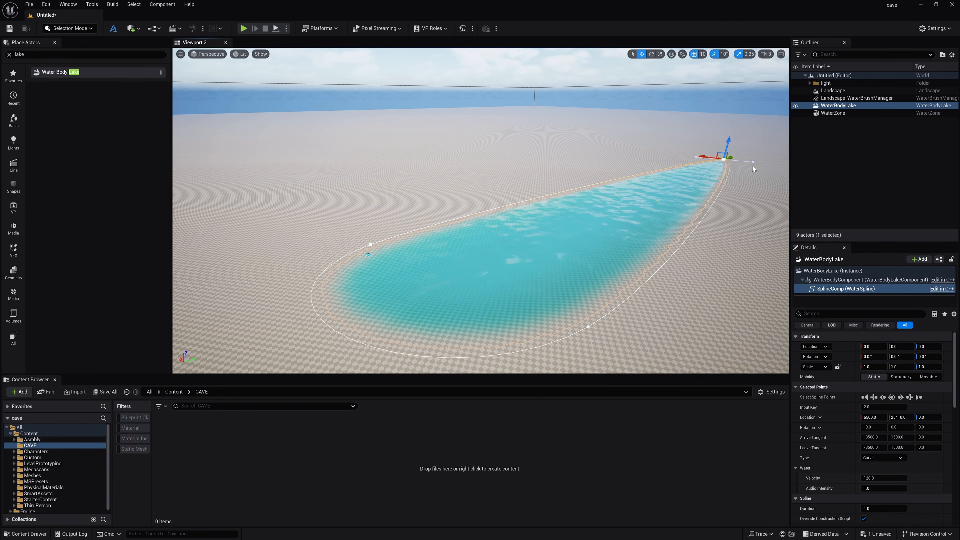
Add one spline point on each long side of the stretched lake's outline
right_drag(753, 166, 922, 212)
key(s)
key(d)
key(w)
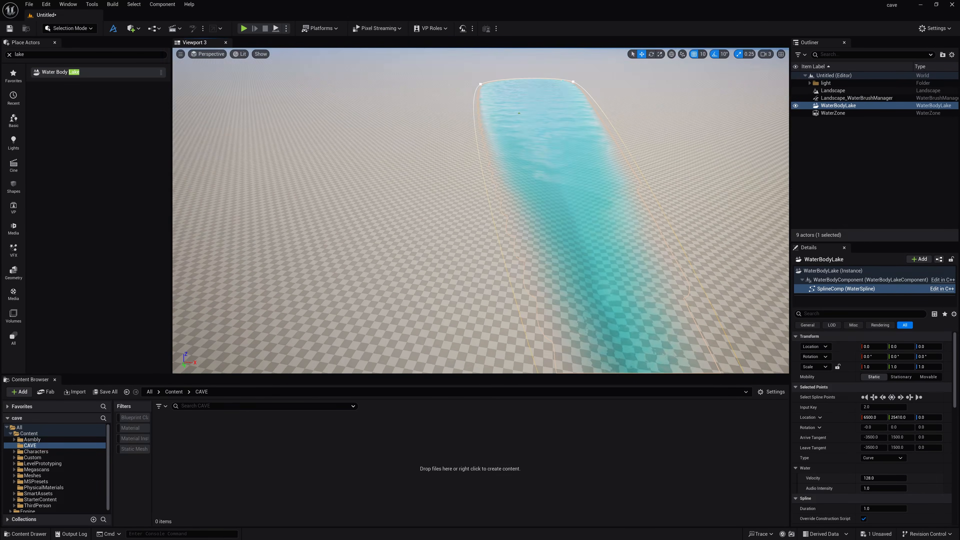
key(s)
right_drag(507, 225, 506, 168)
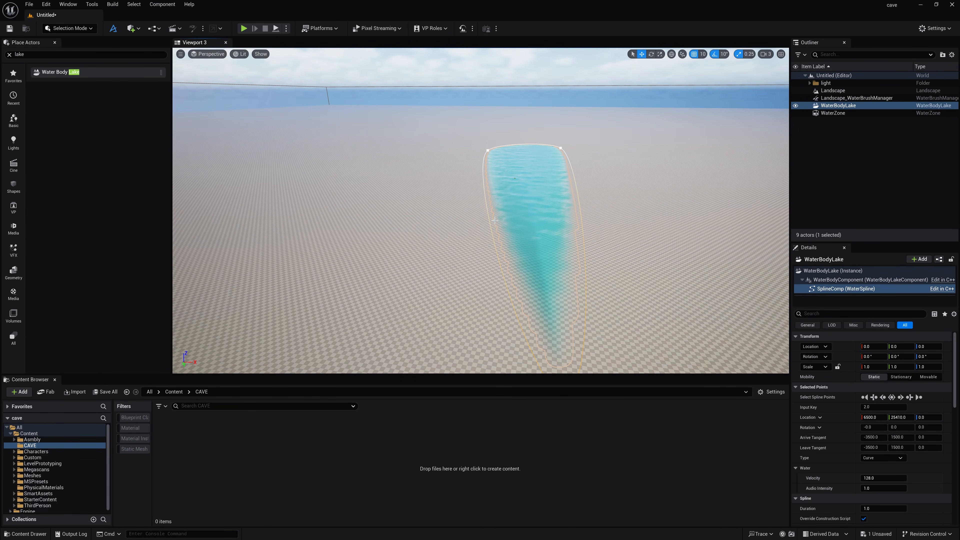
right_click(490, 218)
click(525, 244)
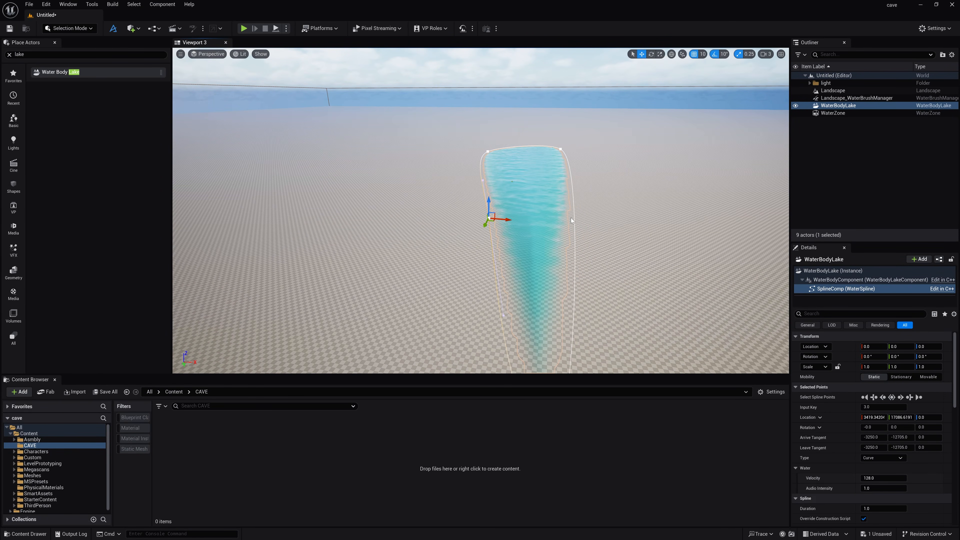
right_click(573, 212)
click(587, 237)
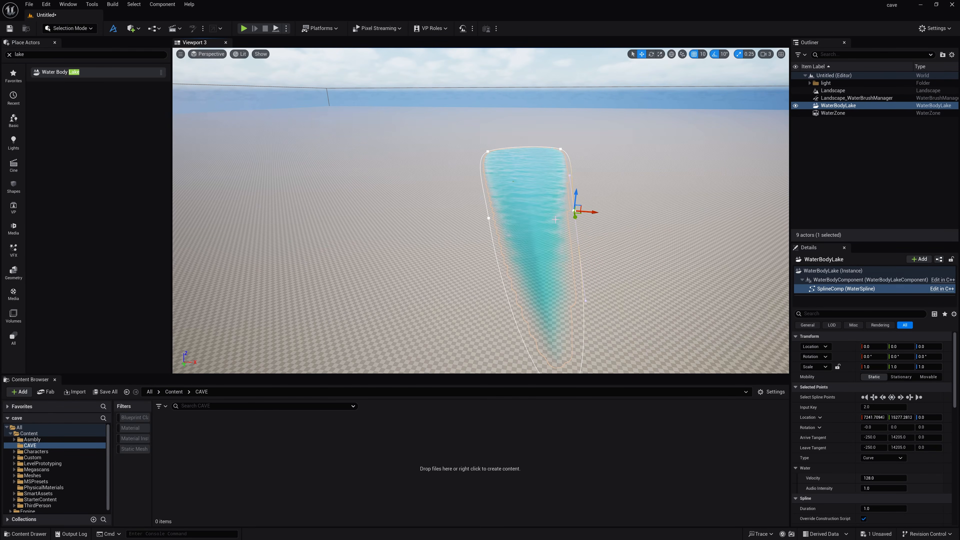
Curve the lake by moving its two far spline points to about X -5430 and X 960 and its inner side point to about X 3949
drag(488, 151, 449, 151)
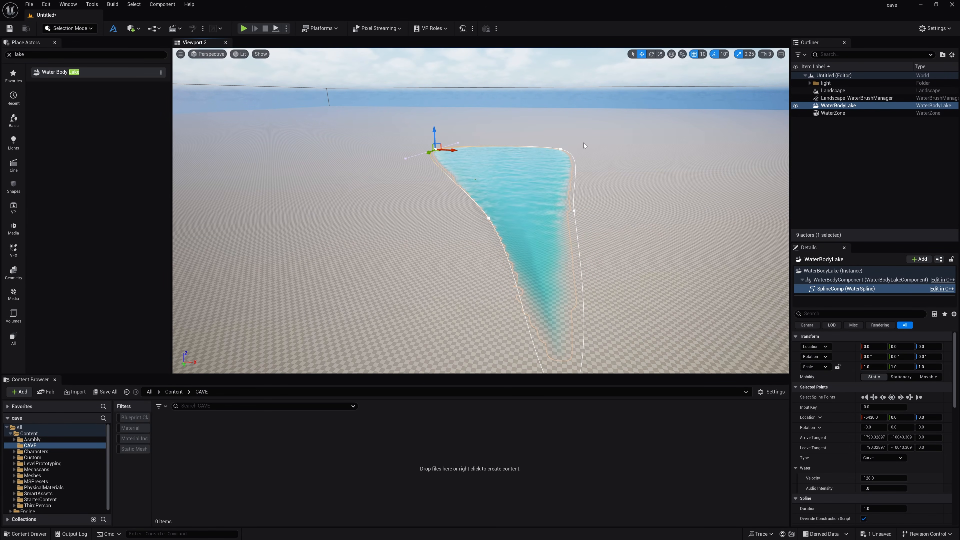
click(564, 151)
drag(575, 150, 510, 149)
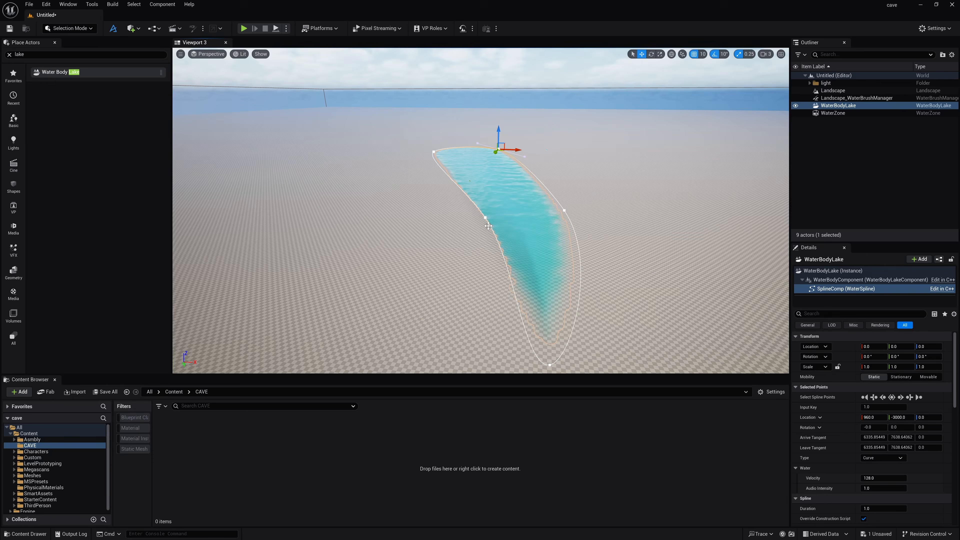
click(485, 218)
drag(502, 219, 513, 220)
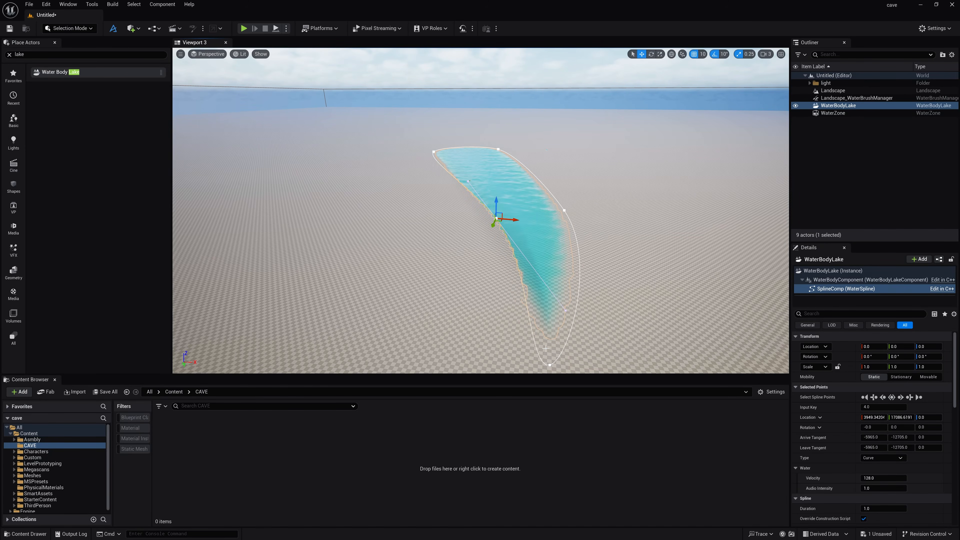
Widen the lake's near end by stretching the tangent of its end spline point to about X -5066
click(564, 211)
click(552, 365)
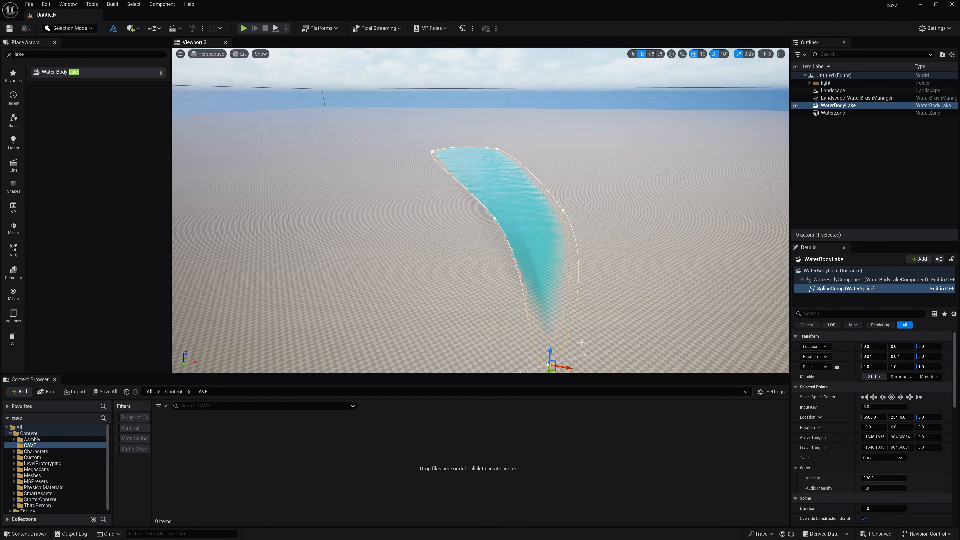
right_drag(552, 365, 583, 475)
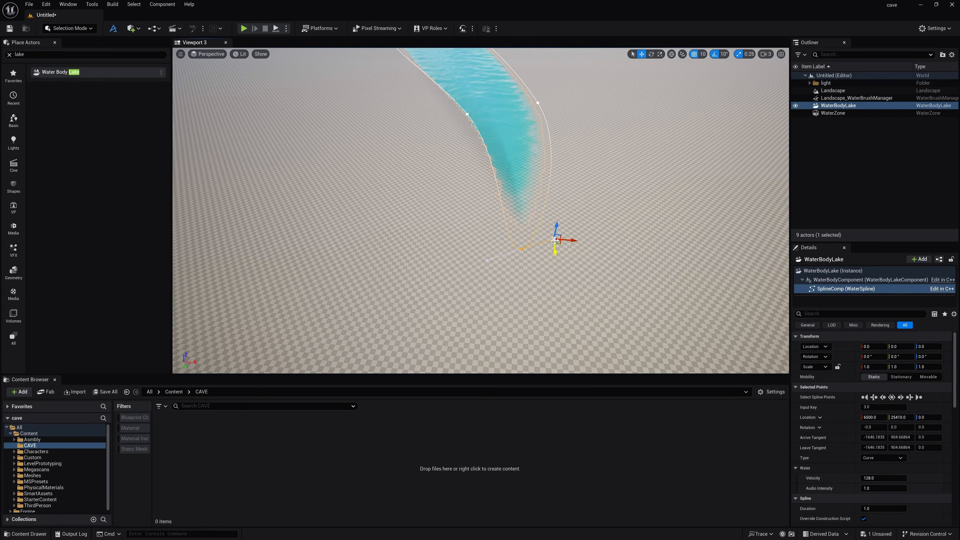
drag(568, 241, 637, 245)
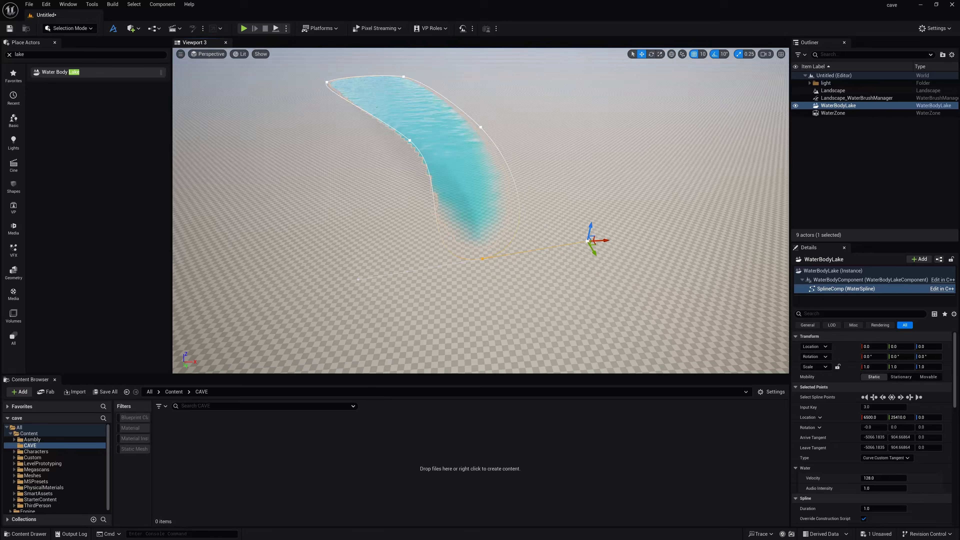
right_drag(480, 212, 424, 157)
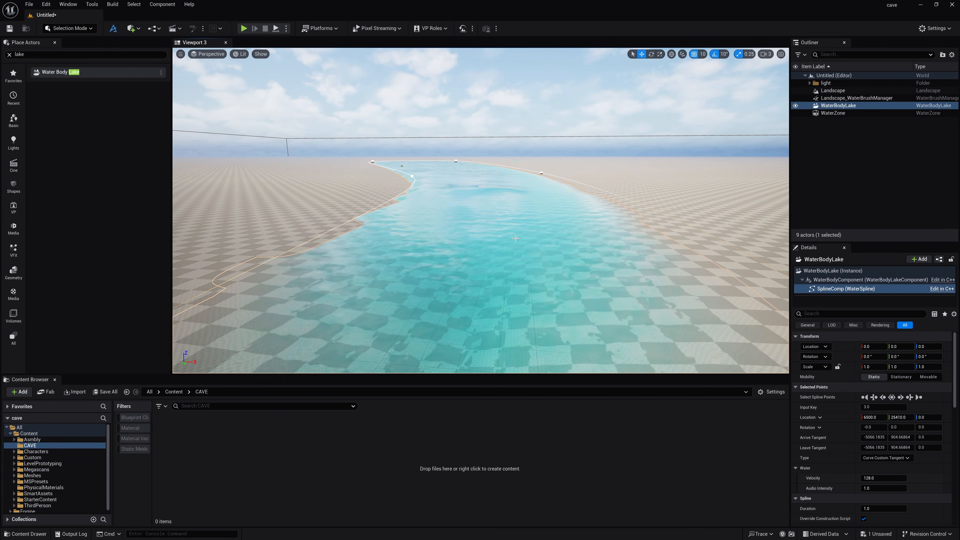
Set the Waves Source of the WaterBodyLake actor to Gerstner Water Waves
click(847, 105)
scroll(817, 398, down, 5)
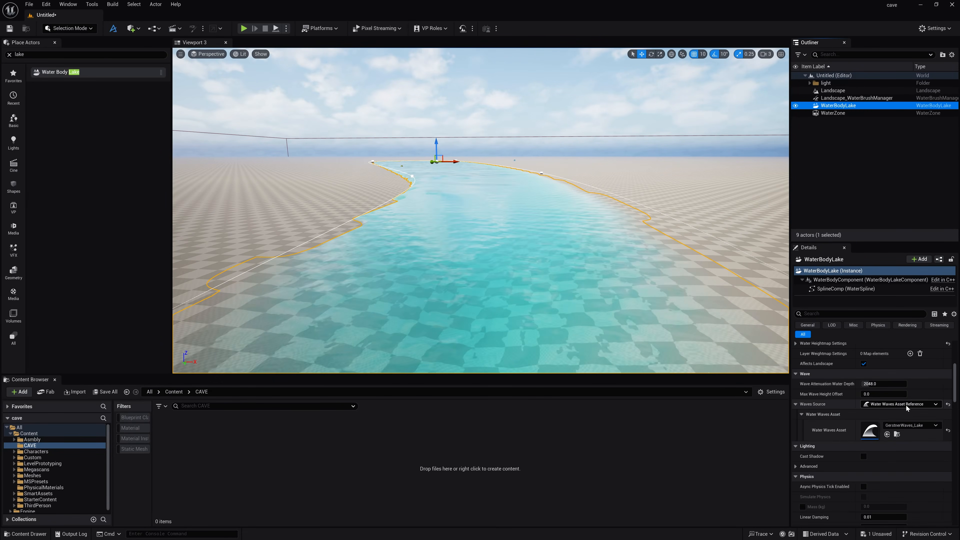
click(907, 404)
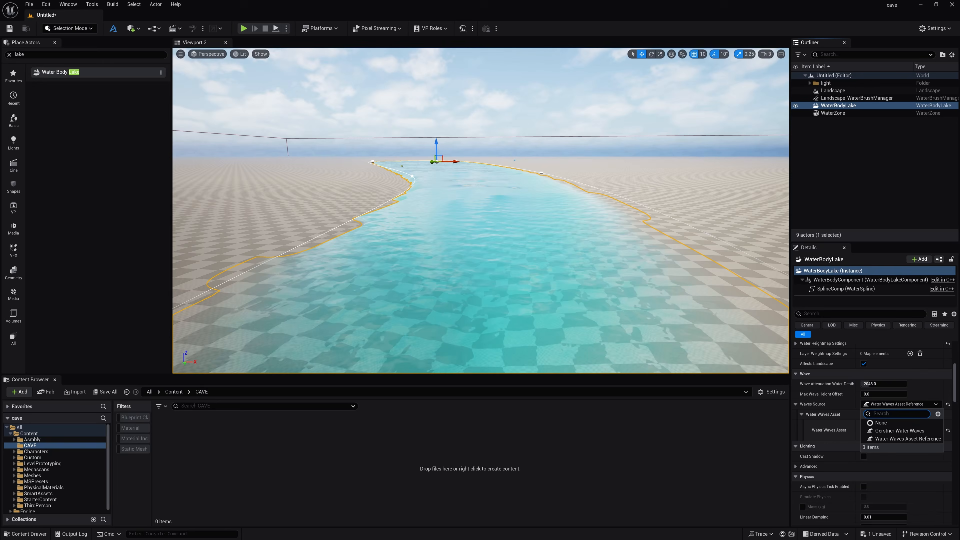
click(899, 431)
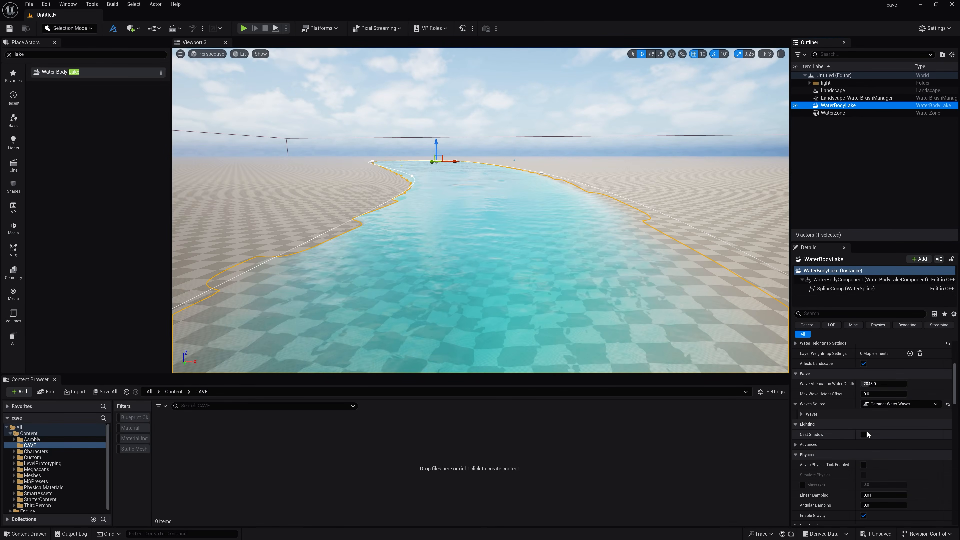
Expand the Gerstner wave generator settings and set Num Waves to 5 and Min Wavelength to 250
click(808, 413)
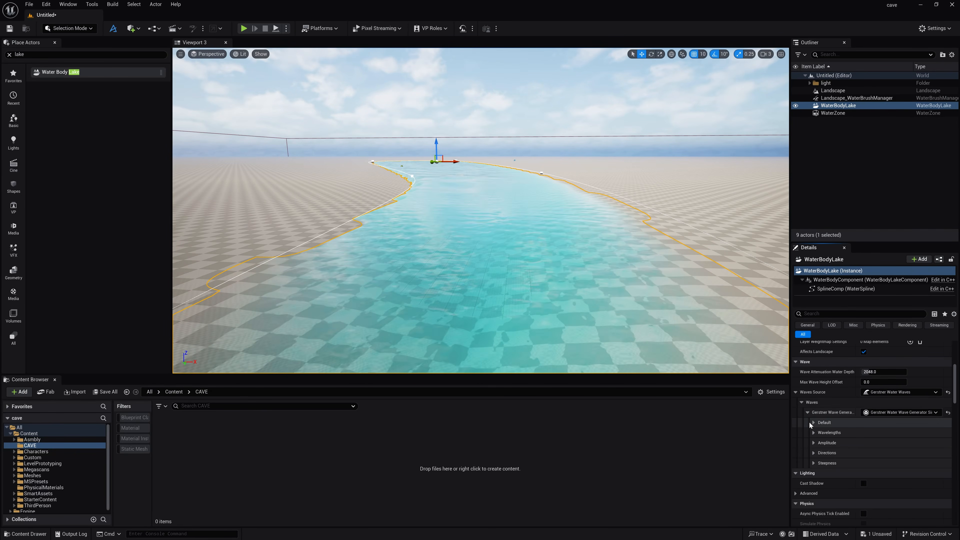
click(811, 423)
click(814, 452)
click(814, 493)
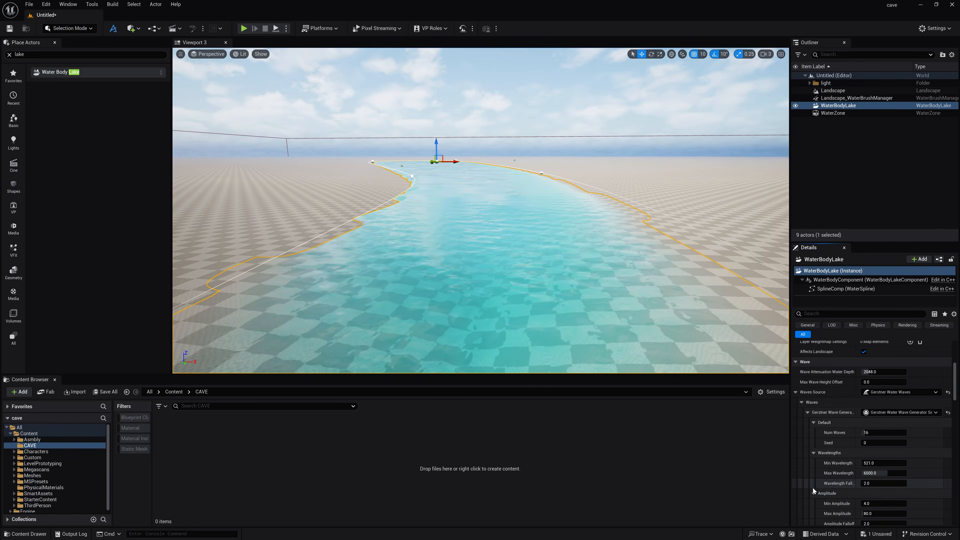
scroll(812, 487, down, 3)
click(813, 475)
click(814, 505)
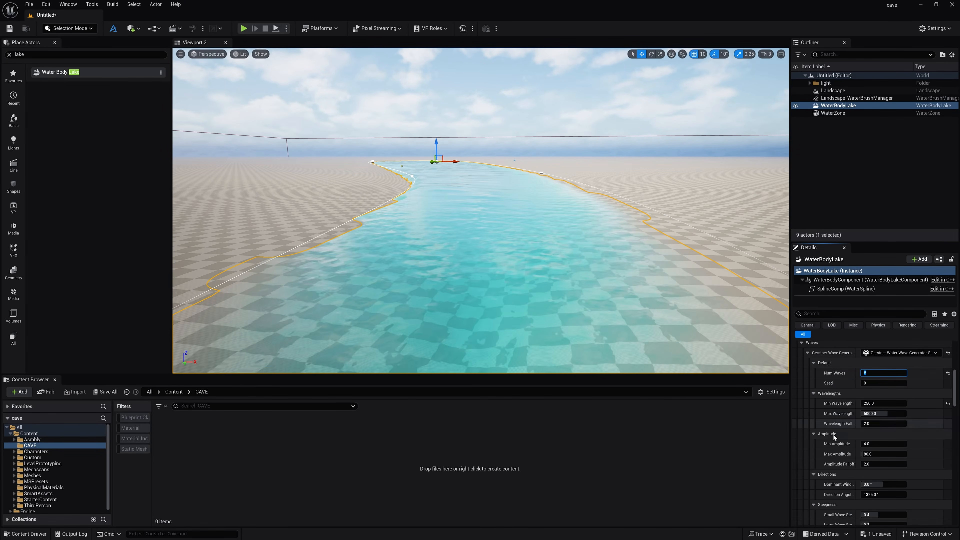
Set the lake waves' Min Amplitude to 2 and their dominant wind angle to 95°
click(869, 444)
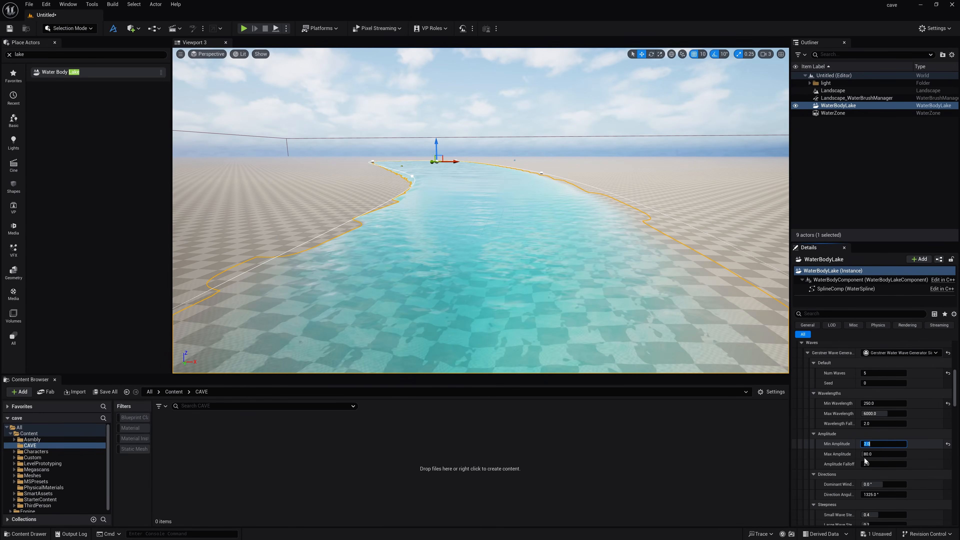
scroll(859, 478, down, 2)
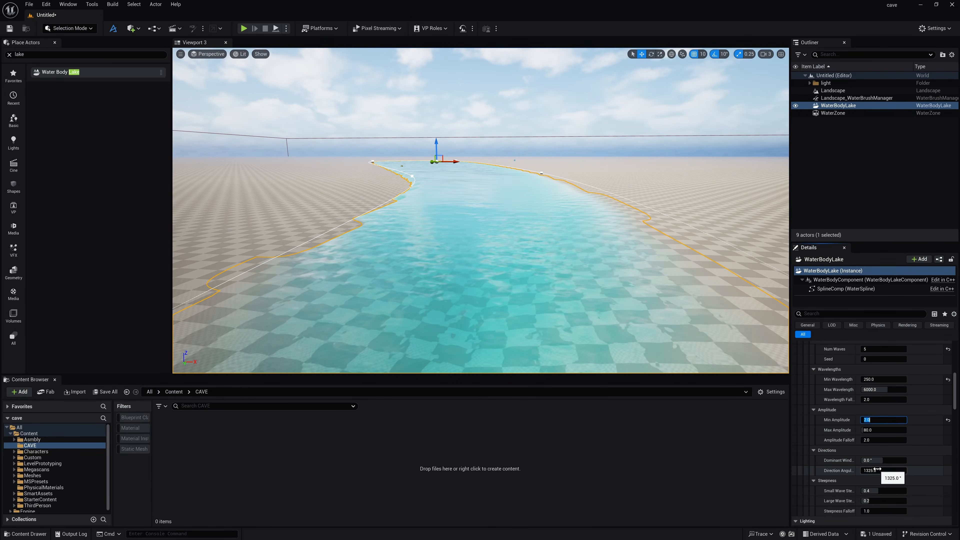
click(881, 461)
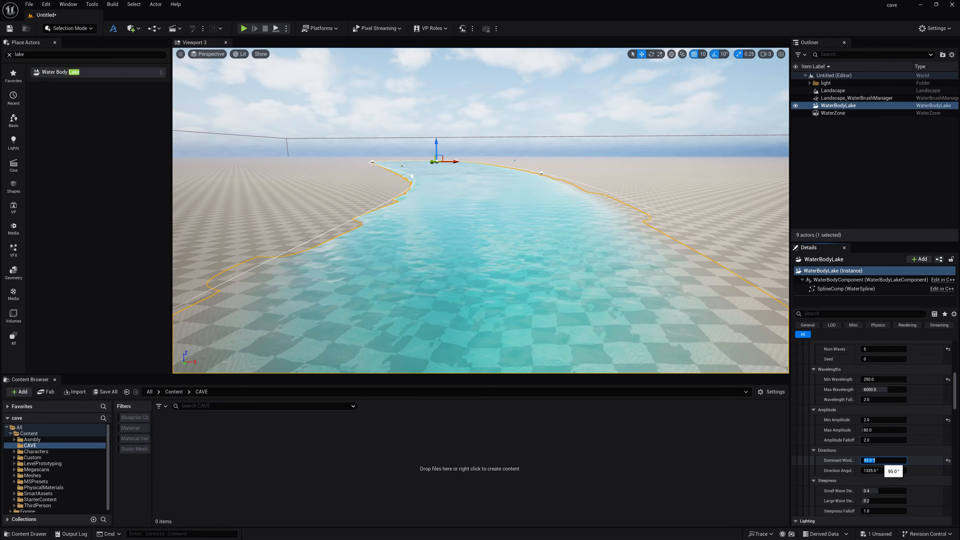
click(884, 389)
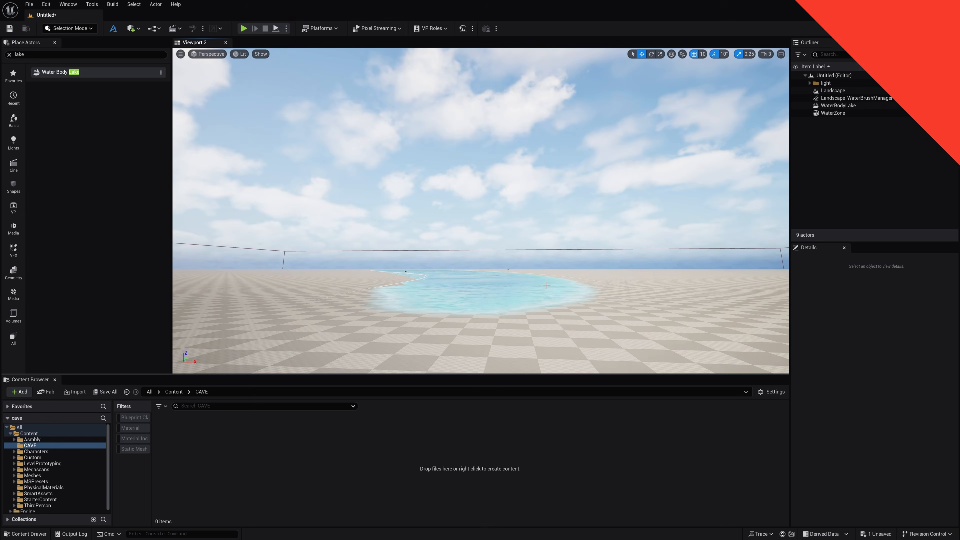
Search the content for "man", place ABP_Manny on the landscape in front of the lake and rotate it to about -160° around Z
key(e)
right_drag(480, 211, 463, 255)
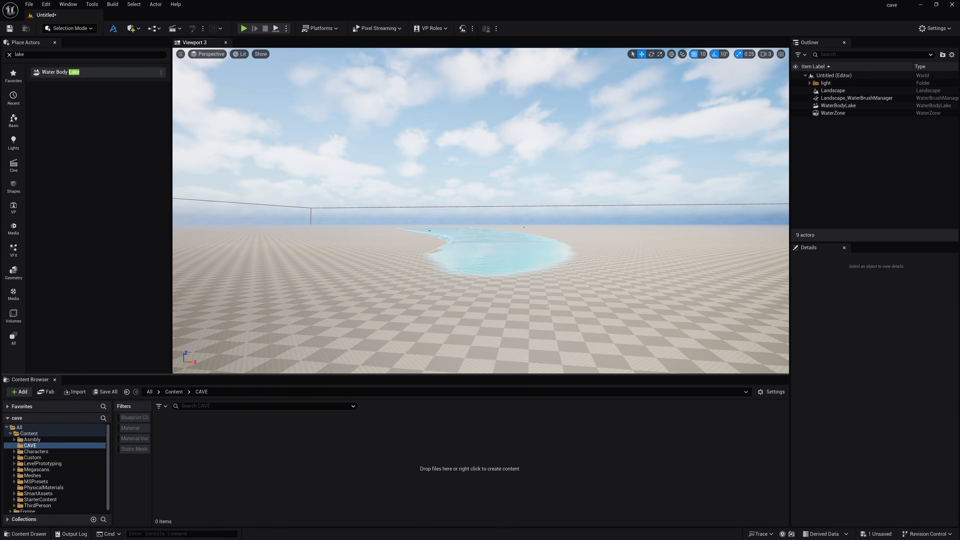
click(30, 434)
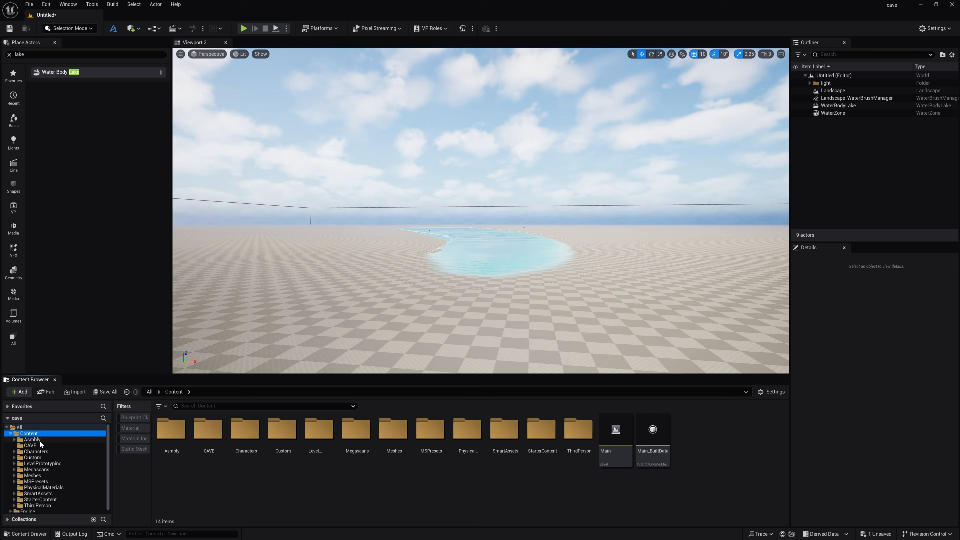
click(233, 406)
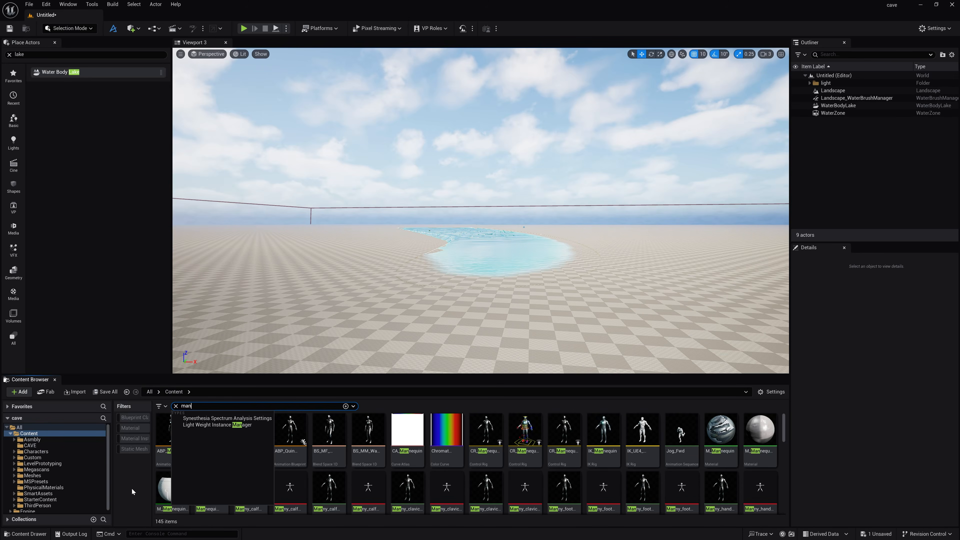
click(172, 435)
drag(278, 389, 438, 291)
key(e)
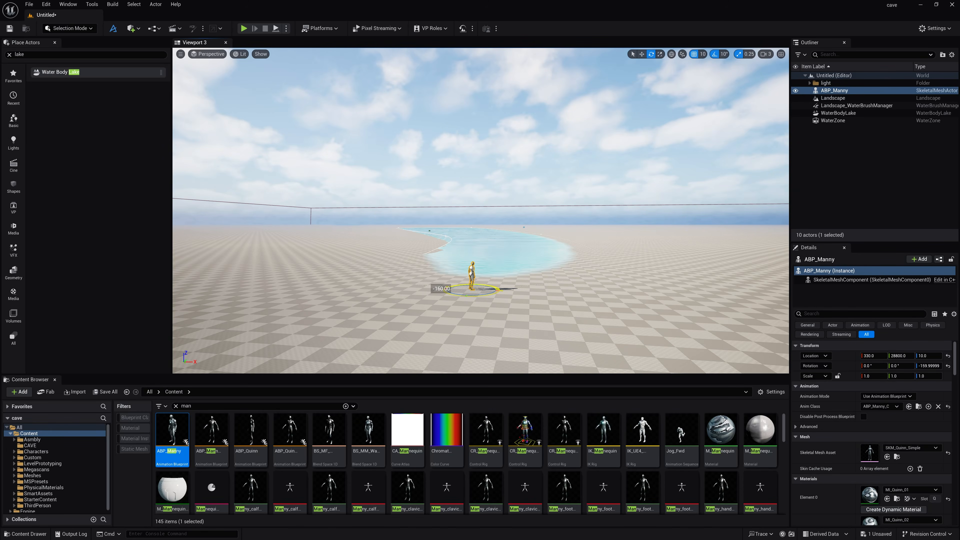
Create a Cine Camera Actor from a viewpoint behind the mannequin, looking towards the lake
click(872, 198)
right_drag(480, 288, 510, 322)
click(491, 257)
key(w)
key(s)
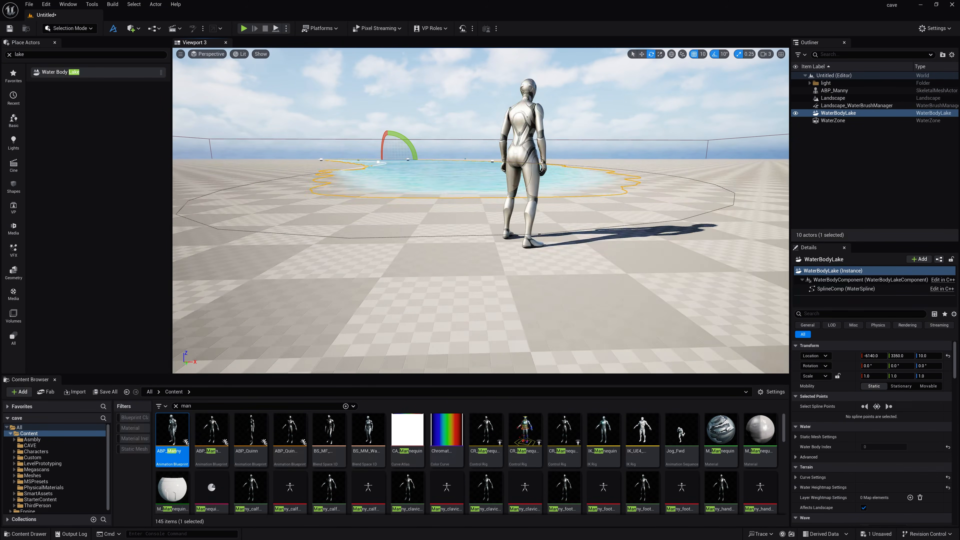
middle_drag(491, 257, 533, 215)
click(484, 224)
right_drag(514, 237, 499, 169)
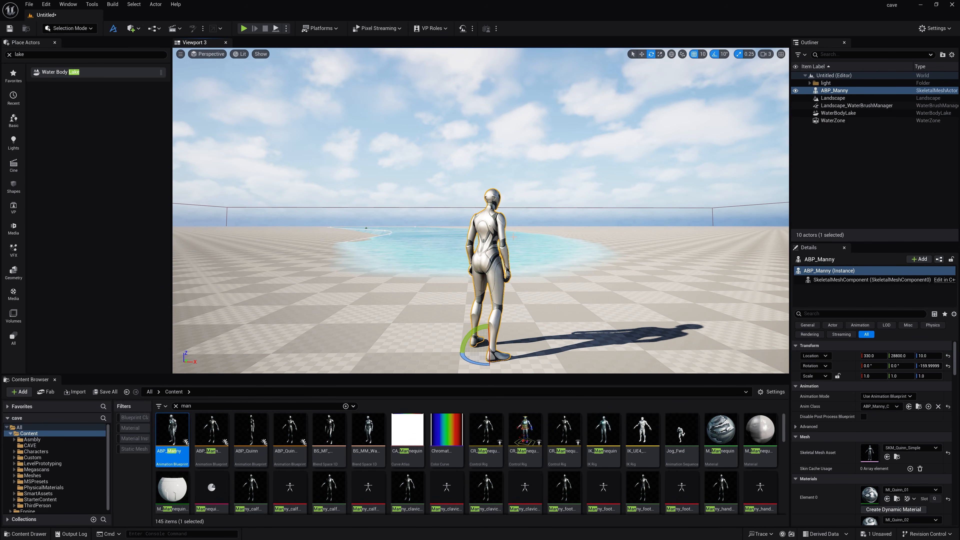
click(221, 54)
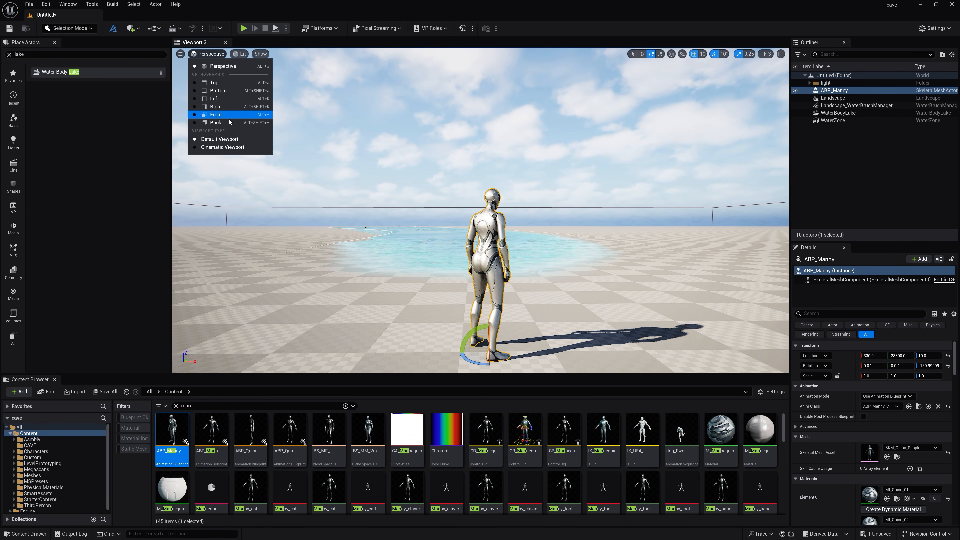
click(180, 54)
mouse_move(234, 209)
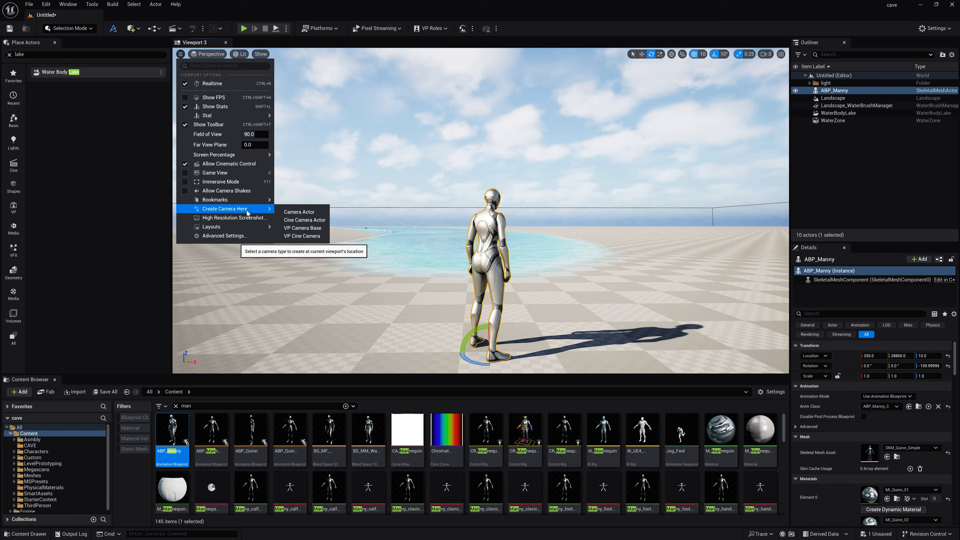
click(305, 220)
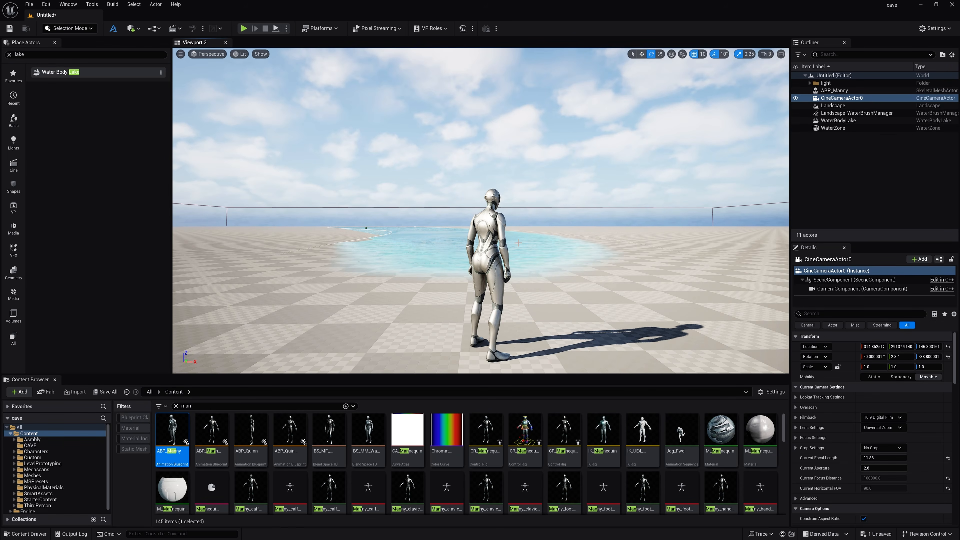
Set the cine camera's filmback to 16:9 DSLR, its crop to 2.39 and its lens to 85mm Prime f/1.8
right_click(836, 102)
click(873, 182)
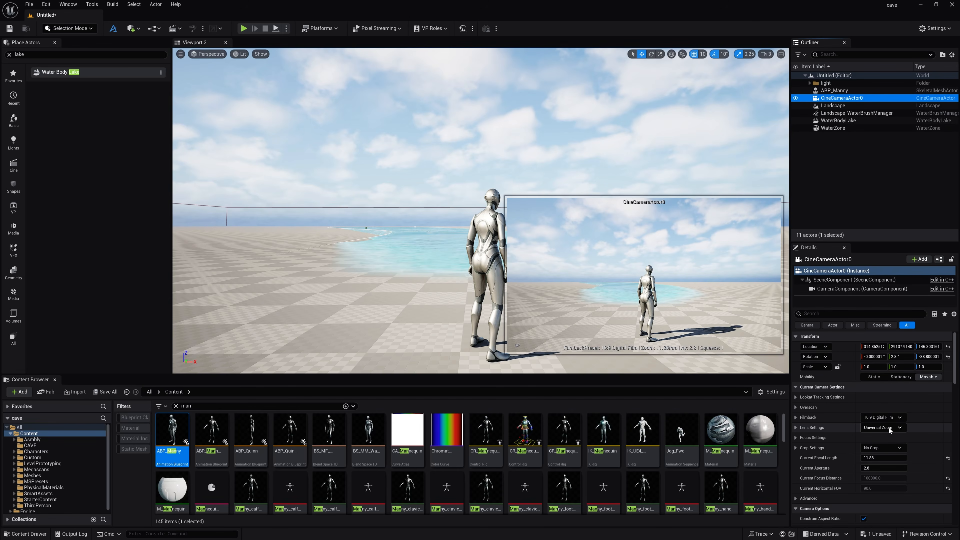
click(881, 417)
click(879, 447)
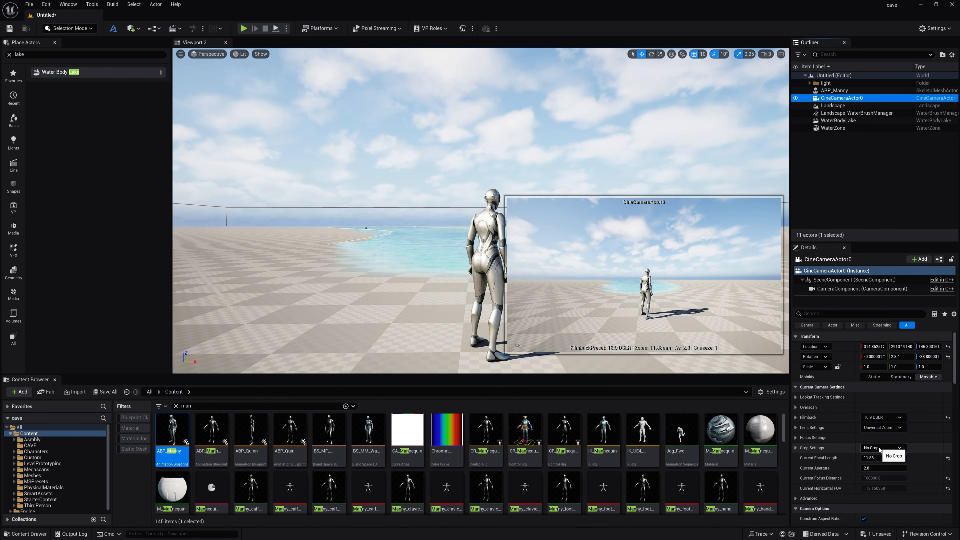
click(881, 447)
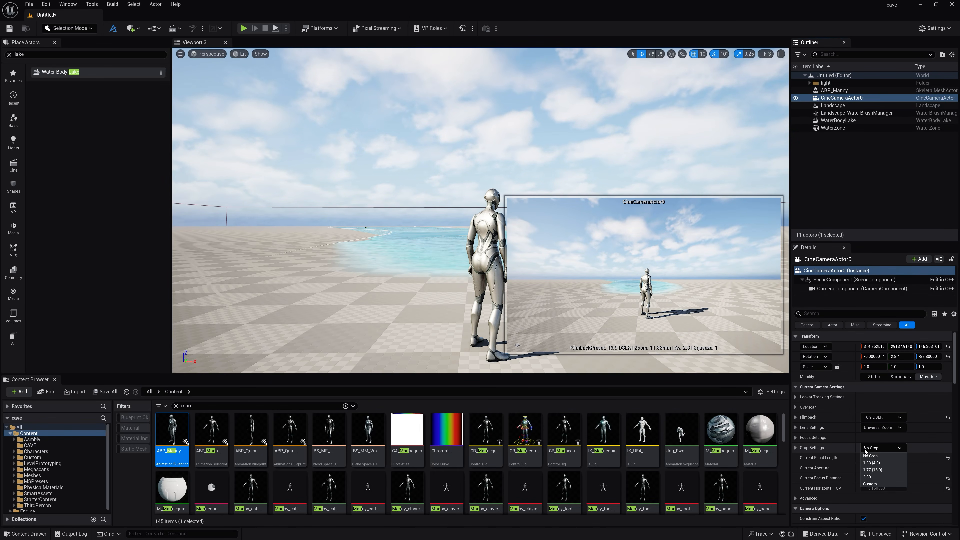
click(870, 476)
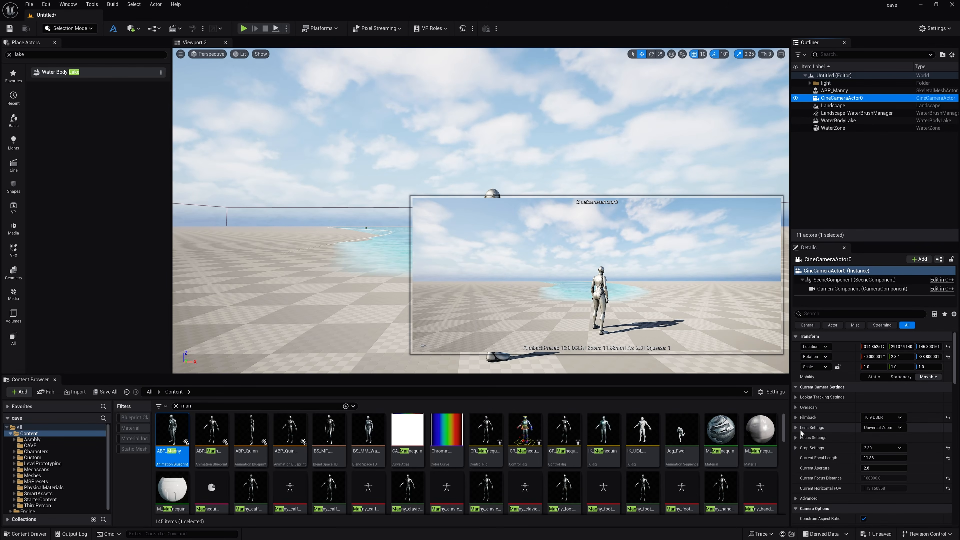
click(901, 428)
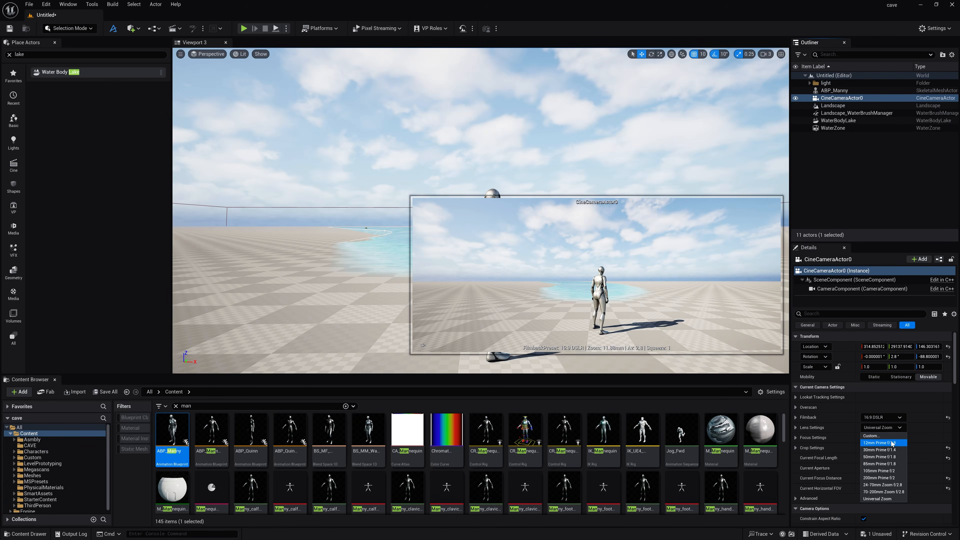
click(884, 463)
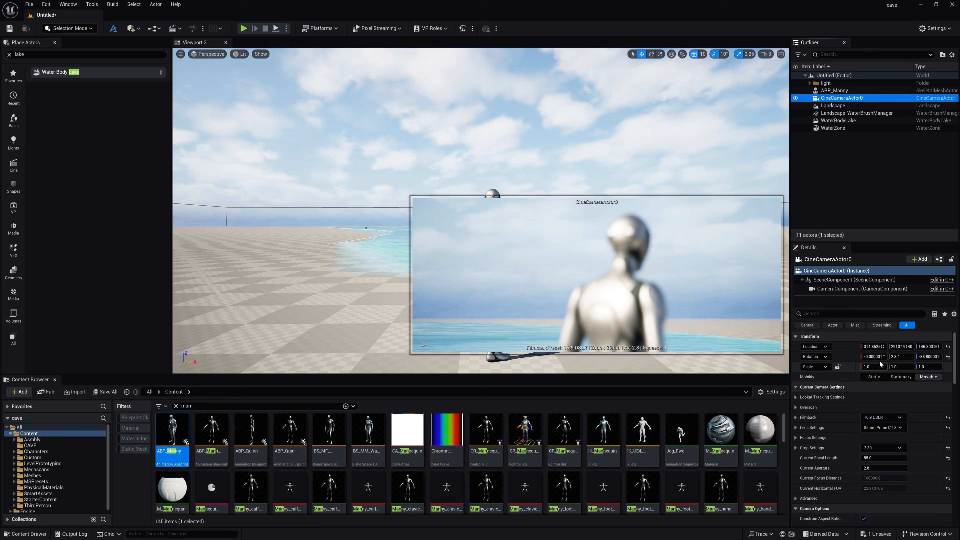
Move the cine camera to X 334, Y 32030, Z 145 and adjust its rotation to frame the mannequin in front of the lake
mouse_move(922, 347)
mouse_down()
mouse_move(887, 347)
mouse_move(910, 349)
mouse_up()
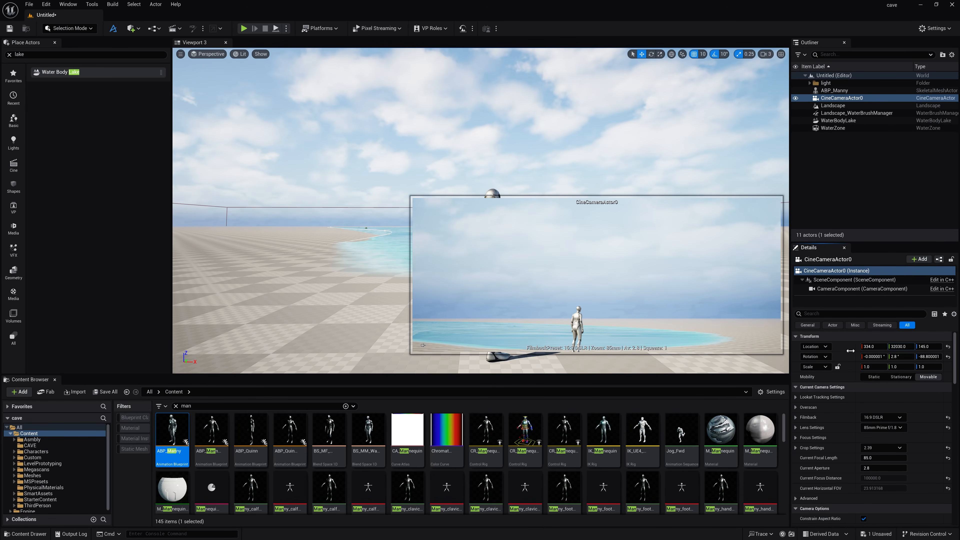
click(929, 357)
text(-89)
key(Return)
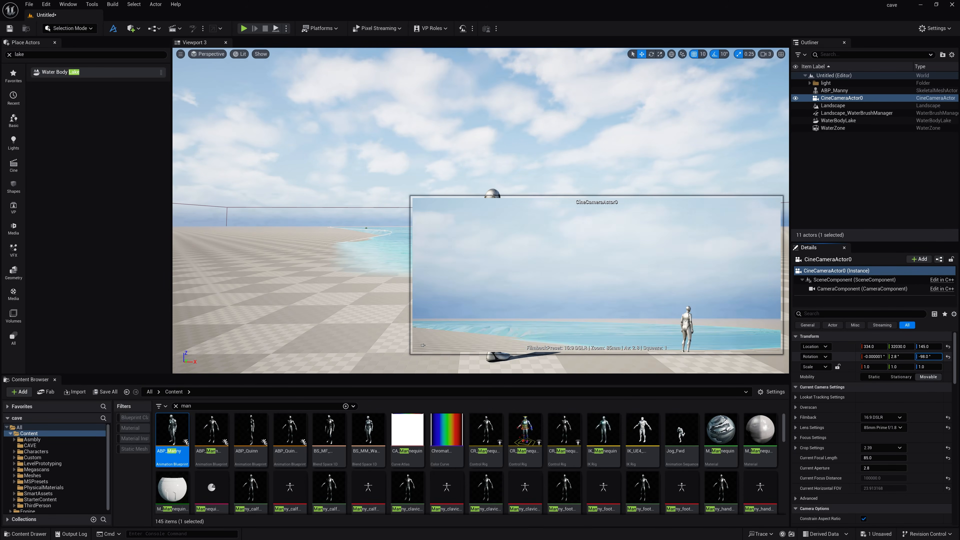
drag(908, 359, 864, 357)
key(ctrl+z)
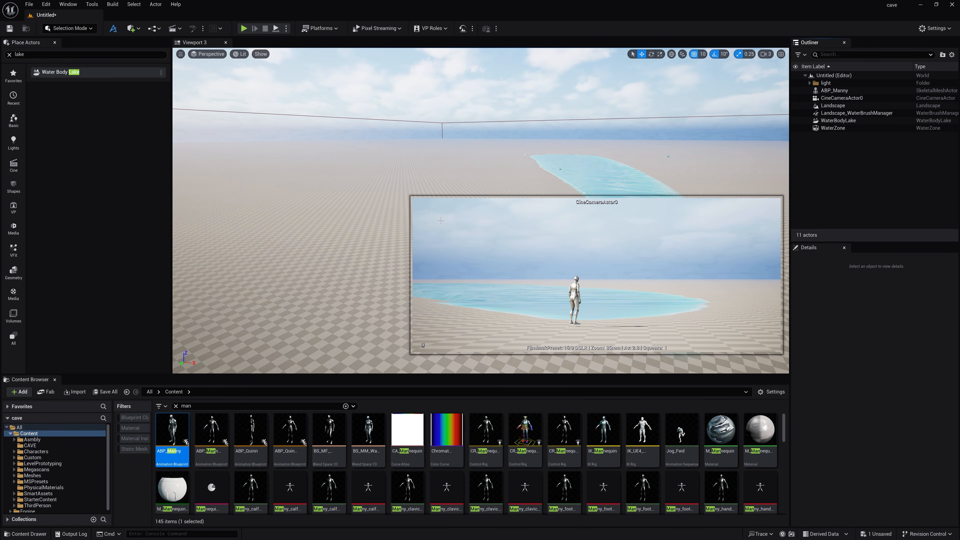
Filter the whole Content folder to show only static meshes, without the "man" search
right_drag(441, 221, 435, 258)
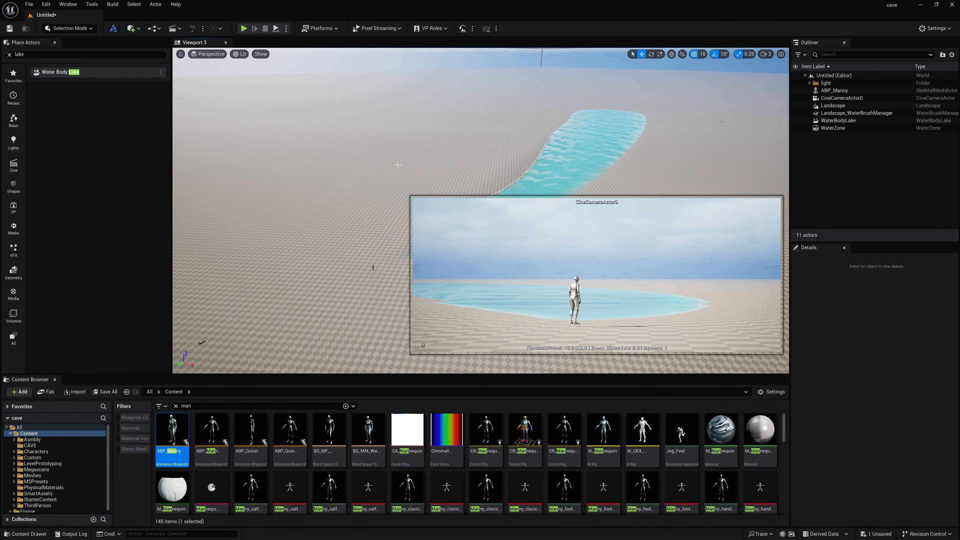
click(142, 450)
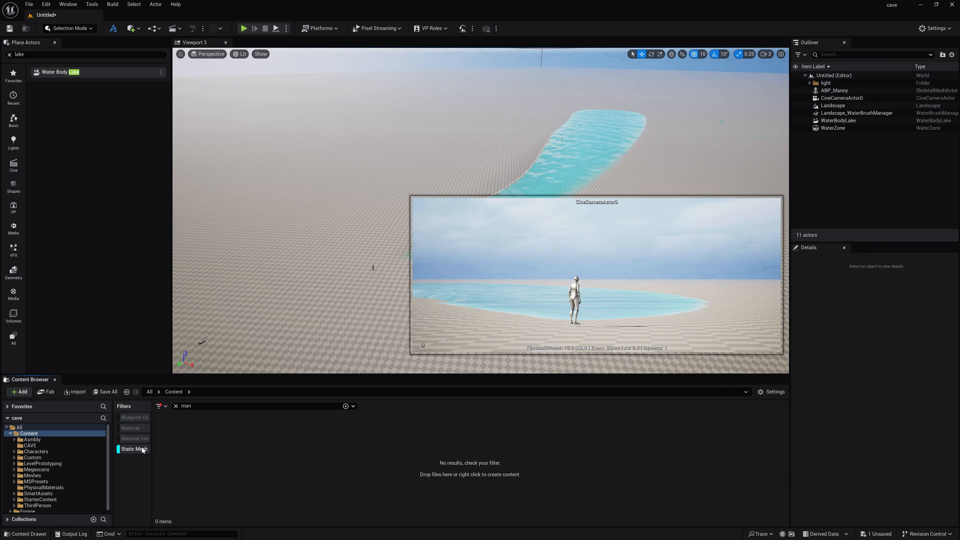
click(72, 440)
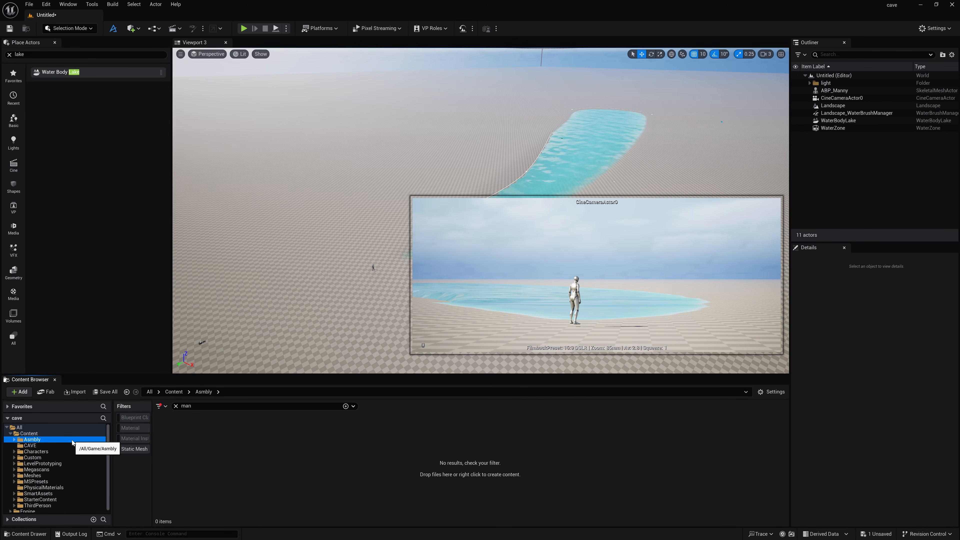
click(29, 434)
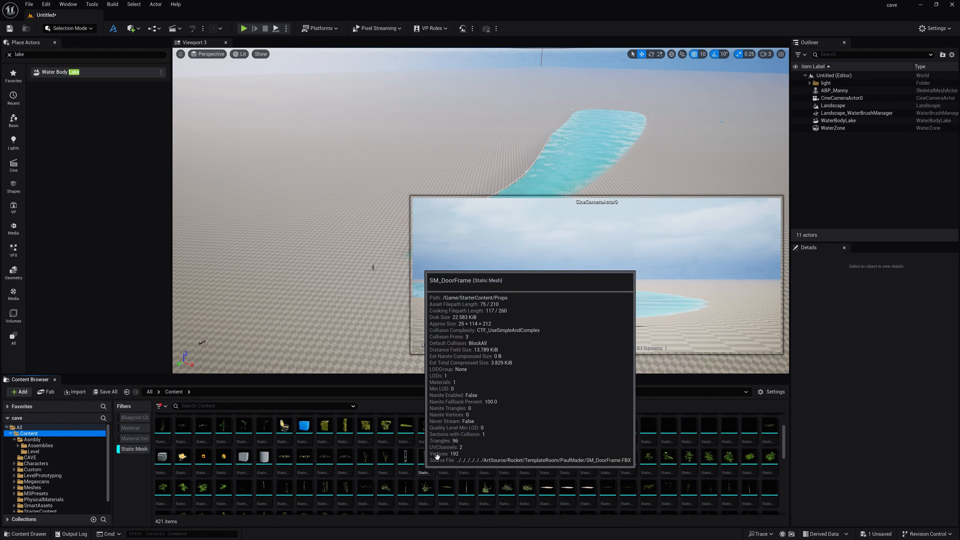
Place the cliff meshes SM_Cliff_09, SM_Cliff_12, SM_Cliff_13 and SM_Cliff_03 on the empty landscape beside the lake
right_drag(497, 167, 378, 113)
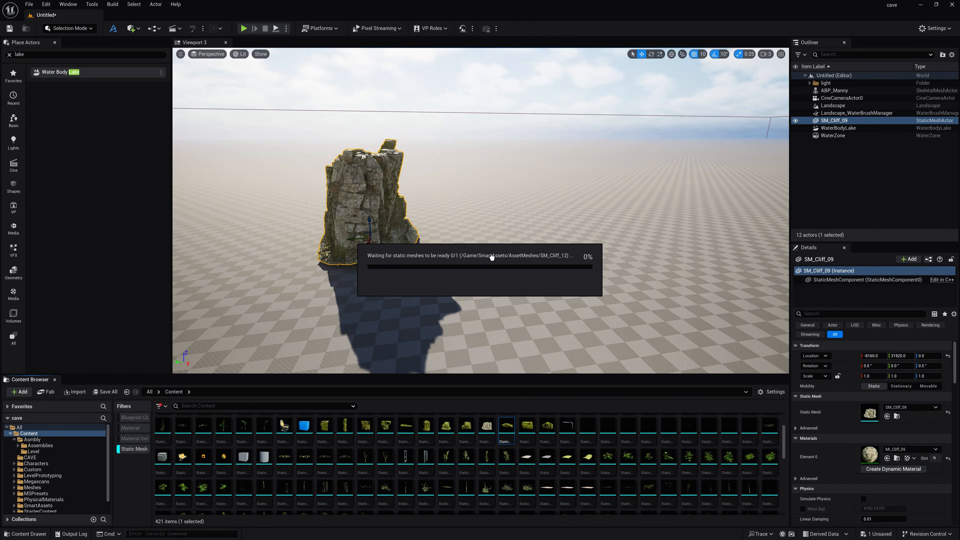
drag(643, 465, 505, 212)
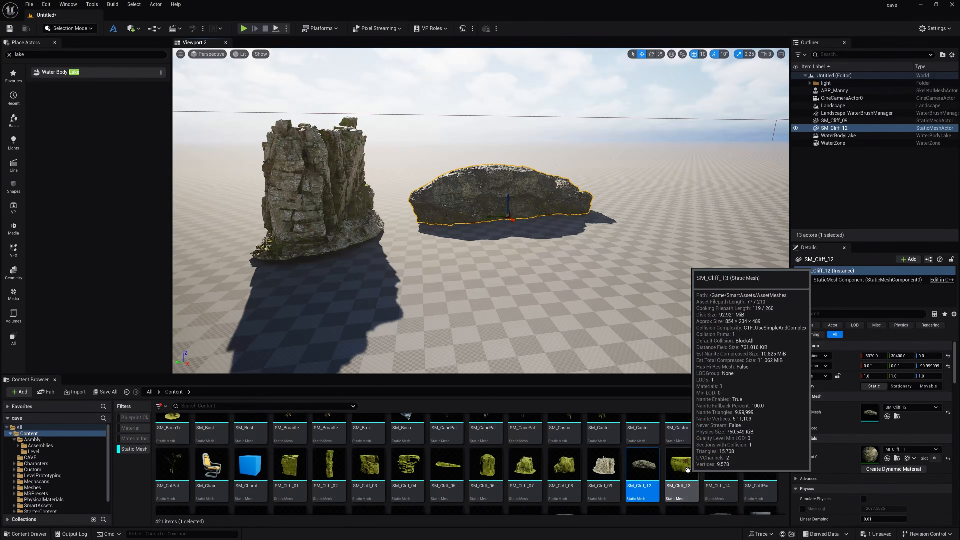
drag(687, 469, 649, 212)
click(368, 465)
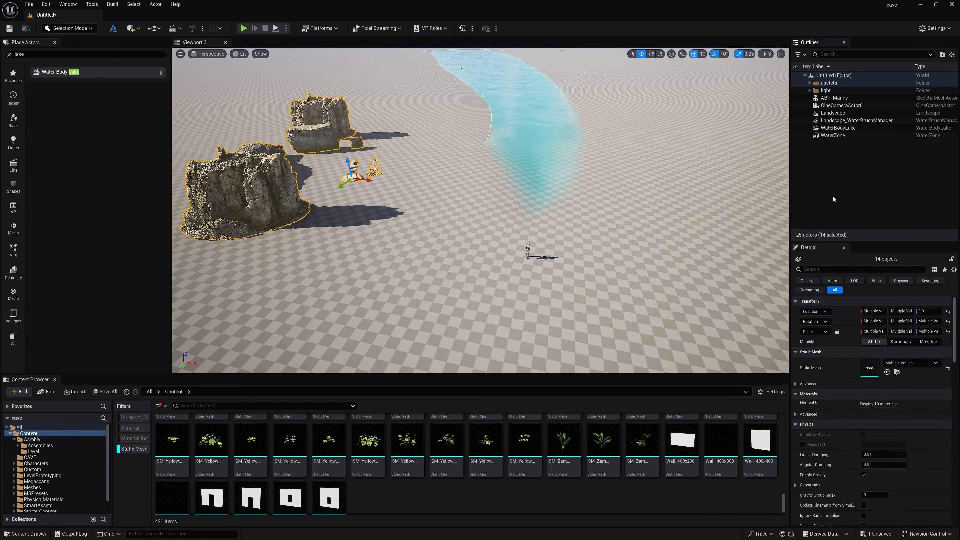
Create a new folder named "map" in the scene hierarchy and clear the selection
click(943, 54)
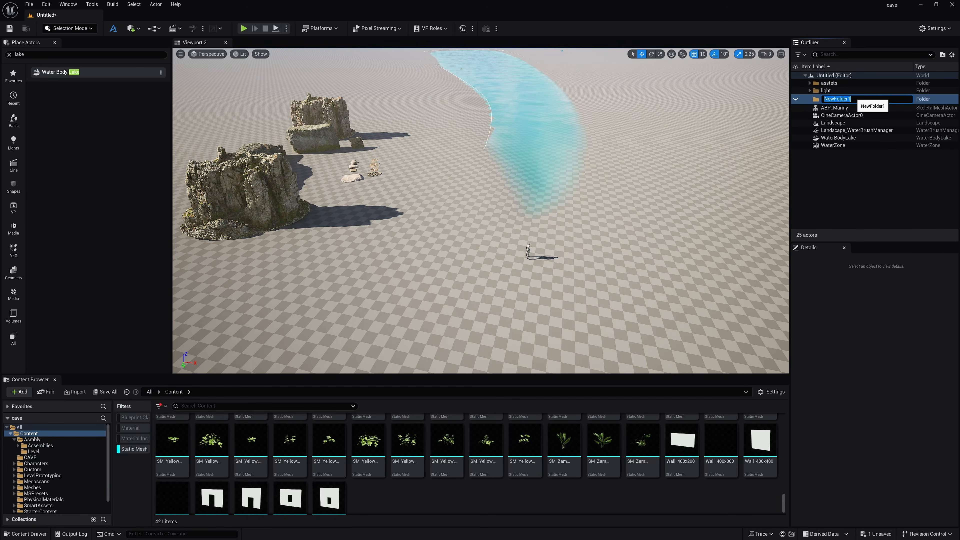
text(map)
key(Return)
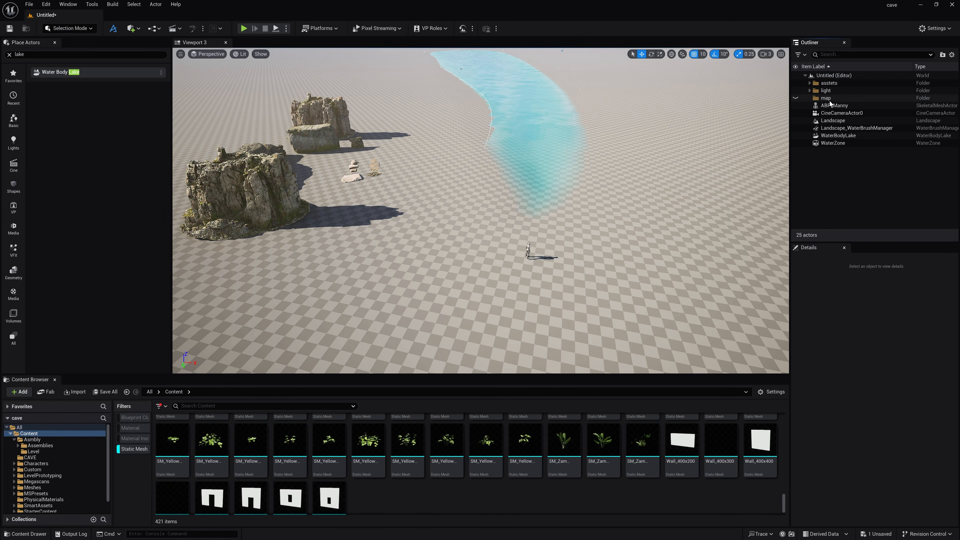
click(831, 99)
click(832, 113)
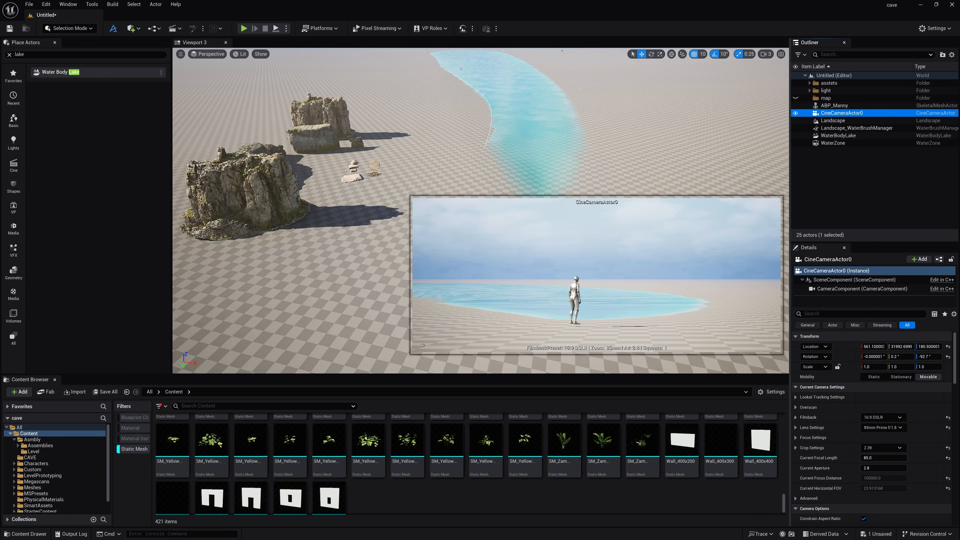
click(809, 216)
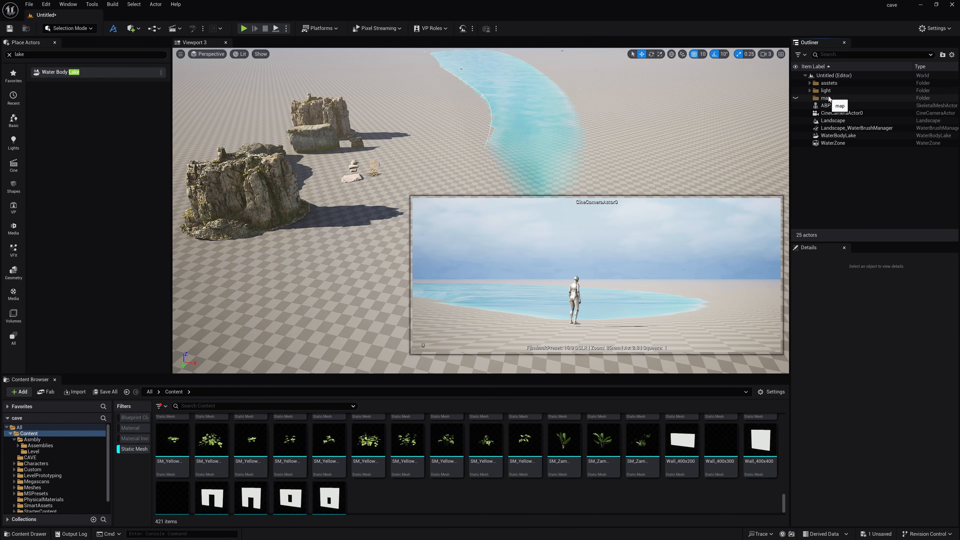
Duplicate SM_Cliff_09 twice to flank the mannequin at the lake's near end, rotating the copies to about -50° and -130° around Z
click(261, 201)
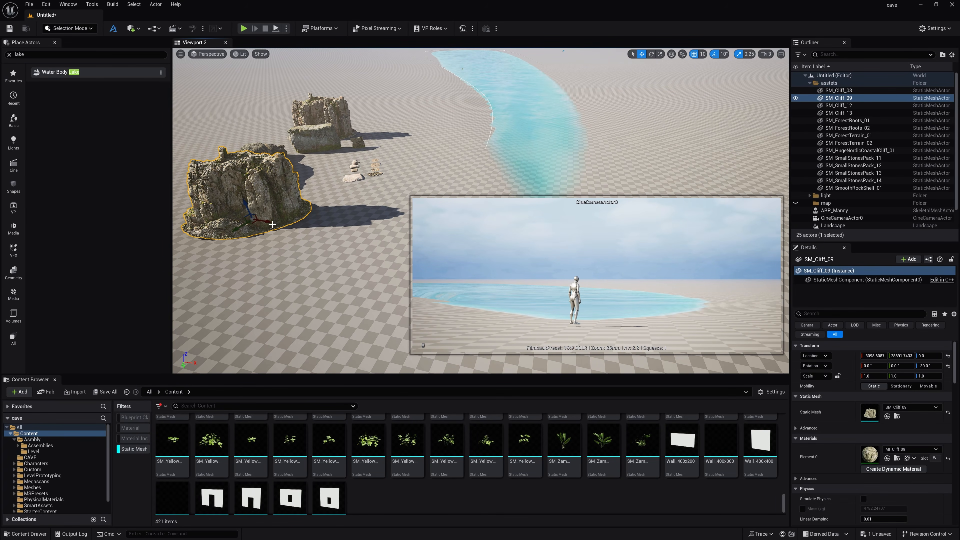
alt+drag(262, 222, 427, 263)
right_drag(389, 261, 431, 119)
drag(424, 119, 484, 128)
key(e)
right_drag(485, 128, 545, 131)
alt+drag(479, 143, 565, 130)
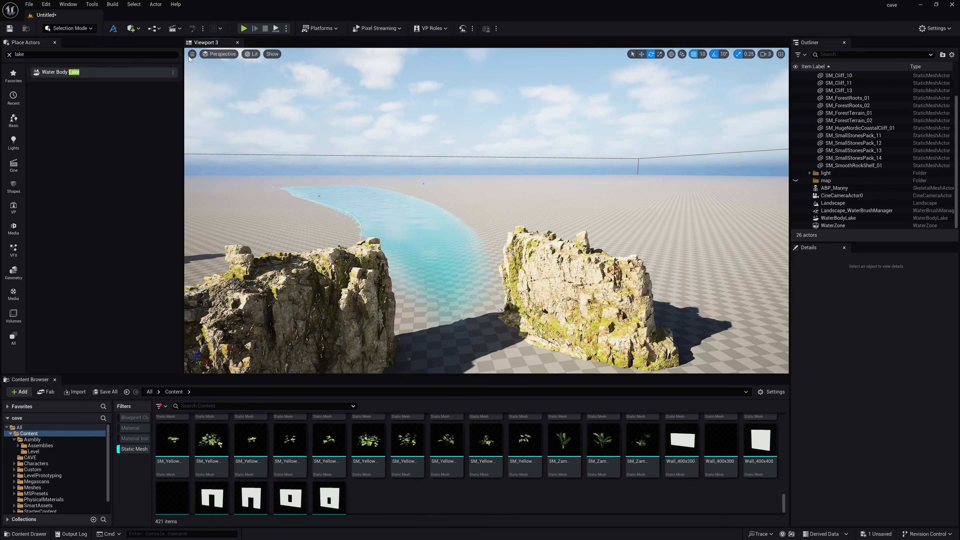
Duplicate SM_Cliff_10 farther along the lake shore to about Y 27491 and rotate the copy to -100° around Z
right_drag(507, 264, 507, 319)
click(546, 207)
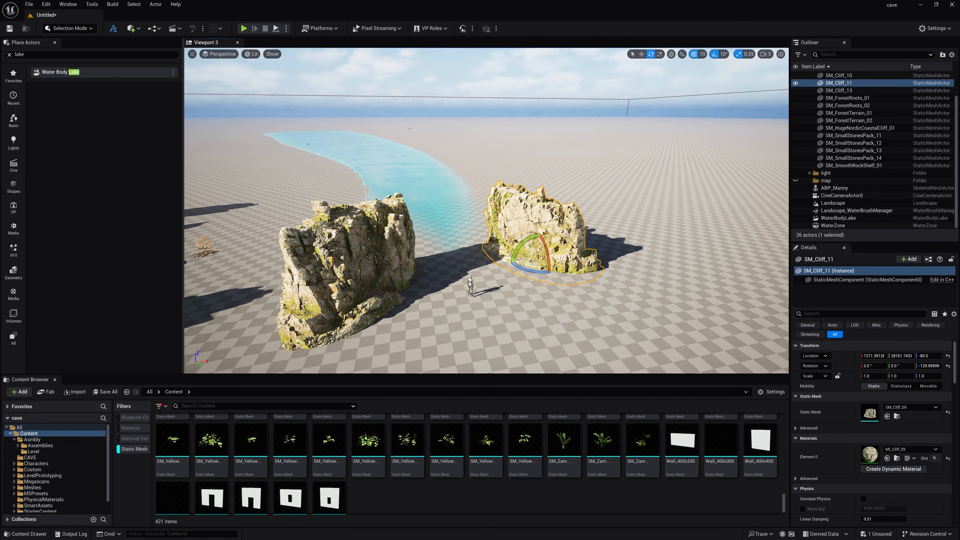
right_drag(546, 207, 469, 204)
key(r)
click(430, 219)
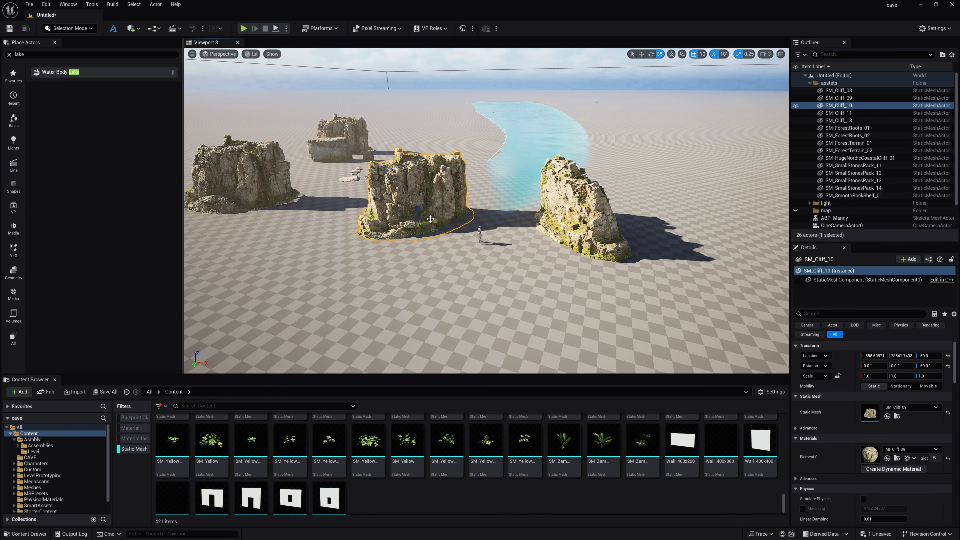
alt+drag(411, 231, 485, 193)
key(w)
right_drag(484, 194, 485, 265)
key(s)
key(s)
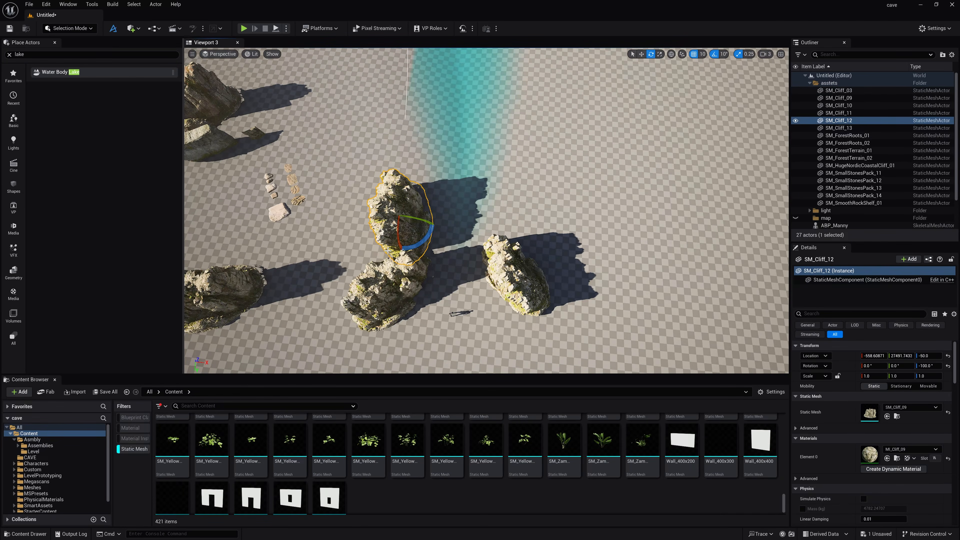
Extend the cliff wall with two more copies along the shore and scale the three shore cliffs to 1.5
alt+drag(406, 226, 418, 179)
key(d)
right_drag(418, 179, 314, 162)
right_drag(461, 221, 495, 129)
ctrl+click(421, 252)
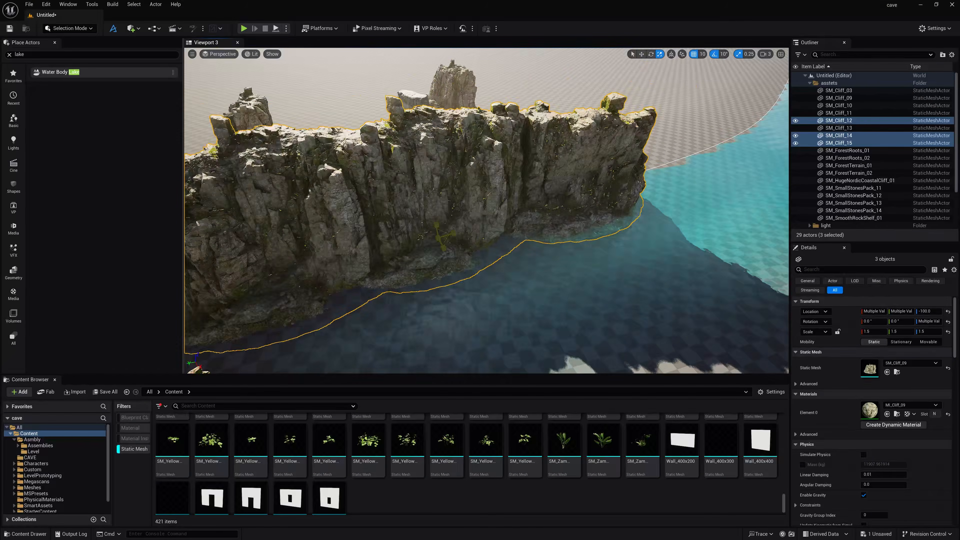
Extend the cliff walls along both sides of the lake with rotated duplicates of SM_HugeNordicCoastalCliff_01 at scale 2.25
right_drag(471, 225, 537, 234)
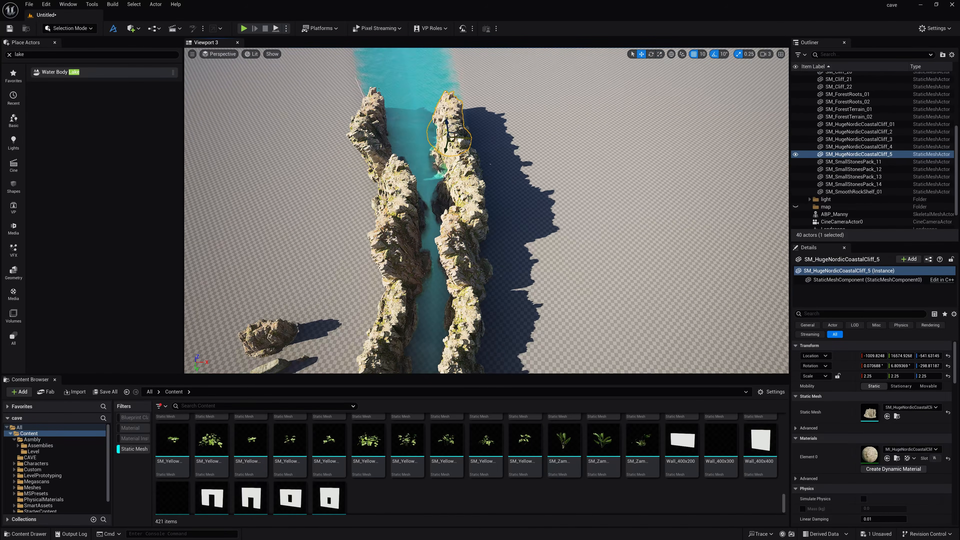
click(476, 262)
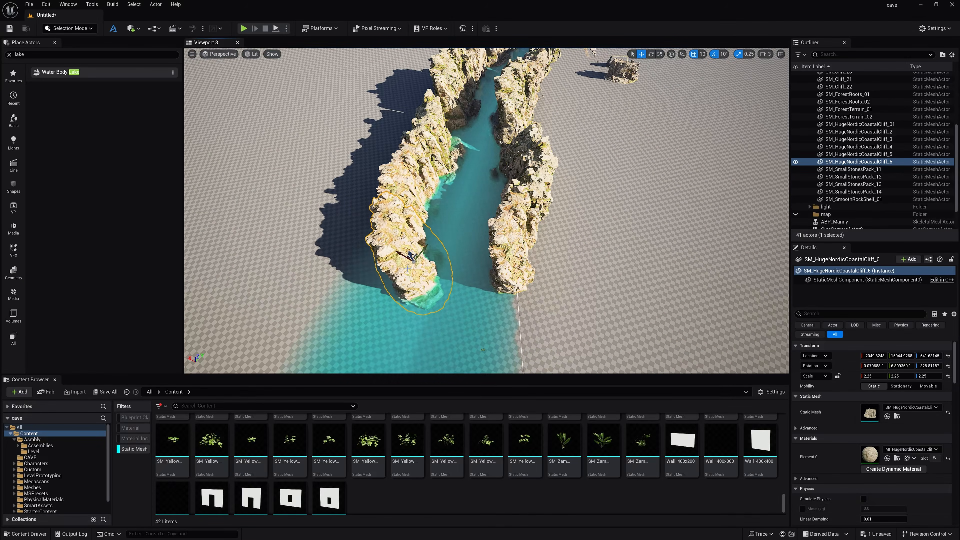
alt+drag(413, 256, 454, 321)
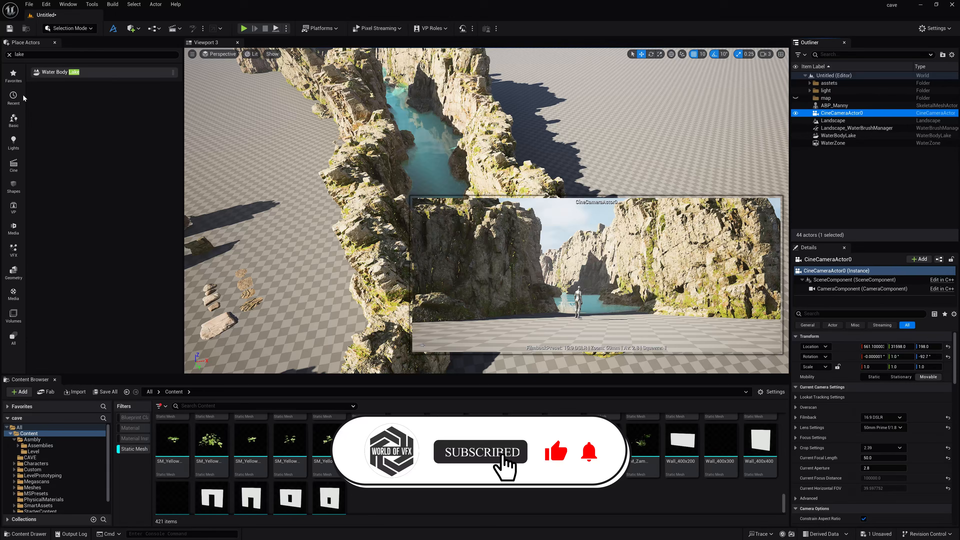
Look through CineCameraActor0, aim it at the mannequin between the cliffs and adjust the sun's direction
click(220, 54)
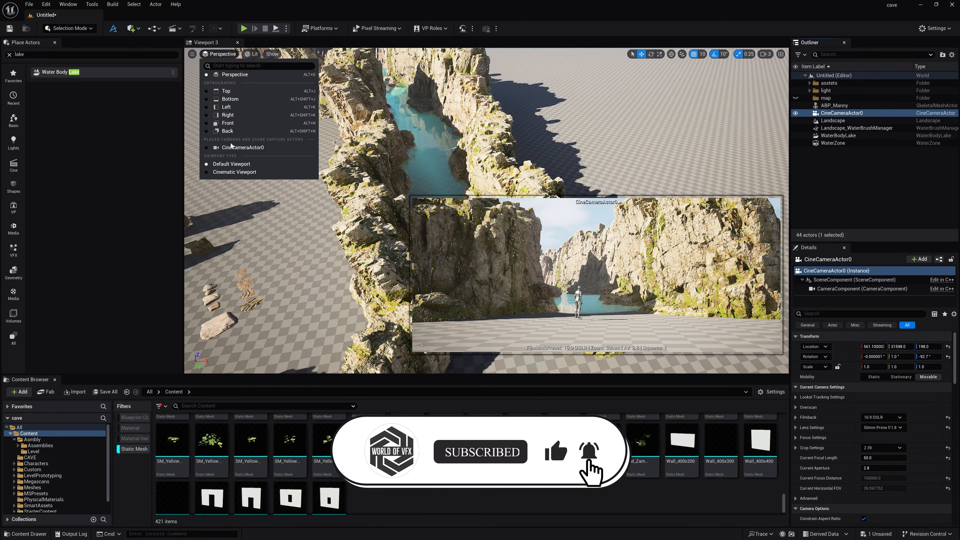
click(243, 147)
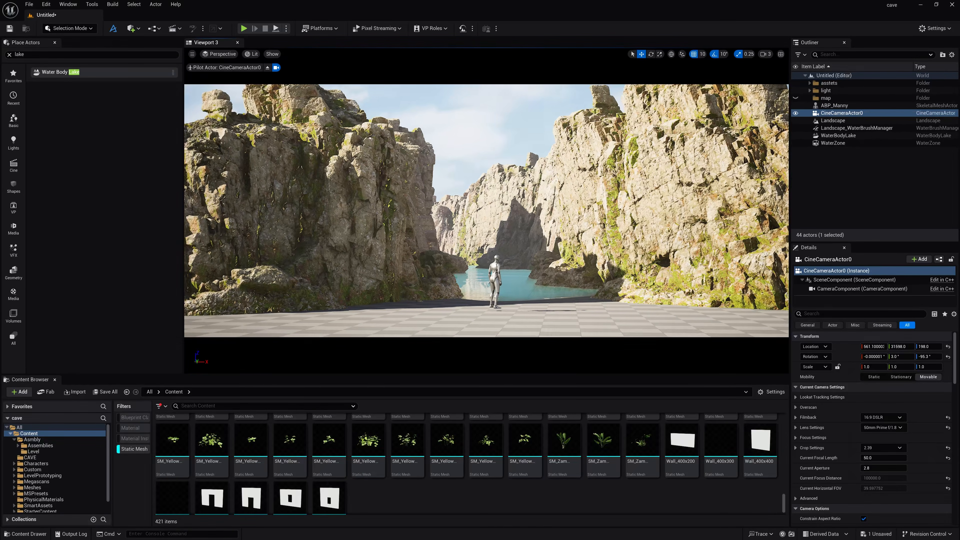
right_drag(486, 211, 529, 241)
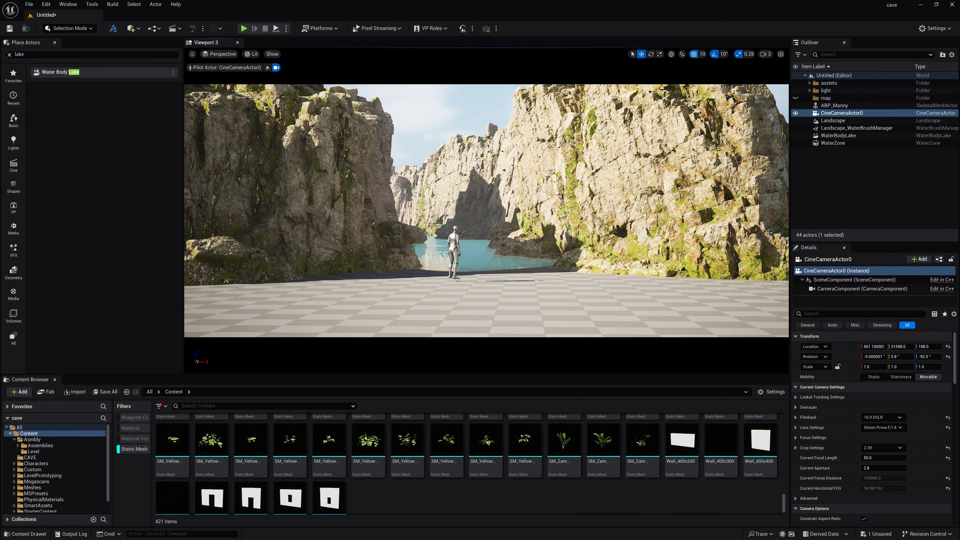
click(462, 126)
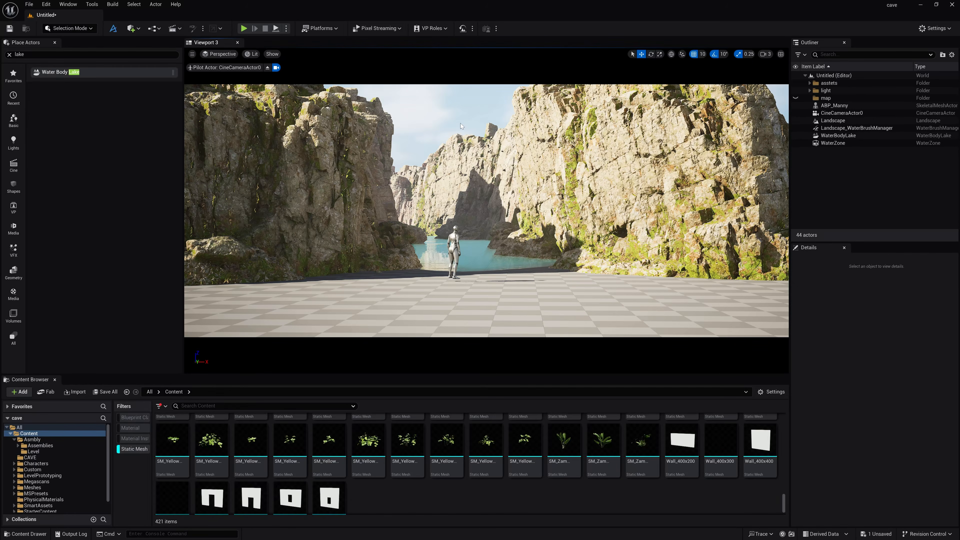
key(ctrl+l)
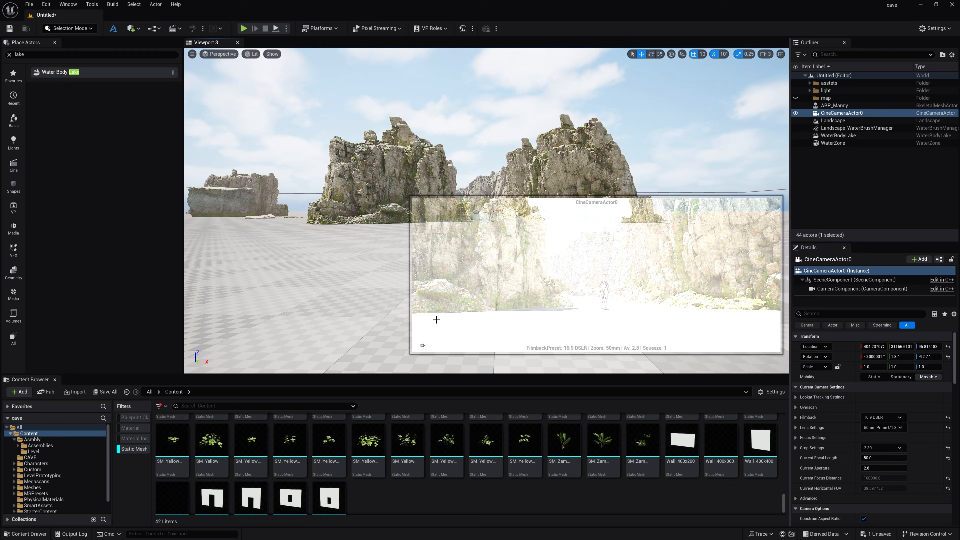
Pin the CineCameraActor0 preview in the viewport and set the viewport camera speed to 1
click(423, 346)
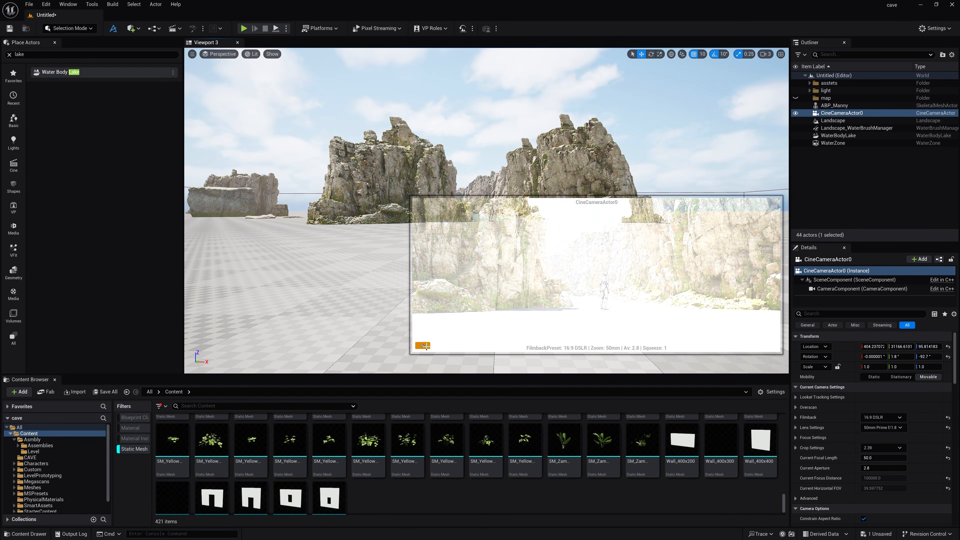
right_drag(322, 209, 278, 208)
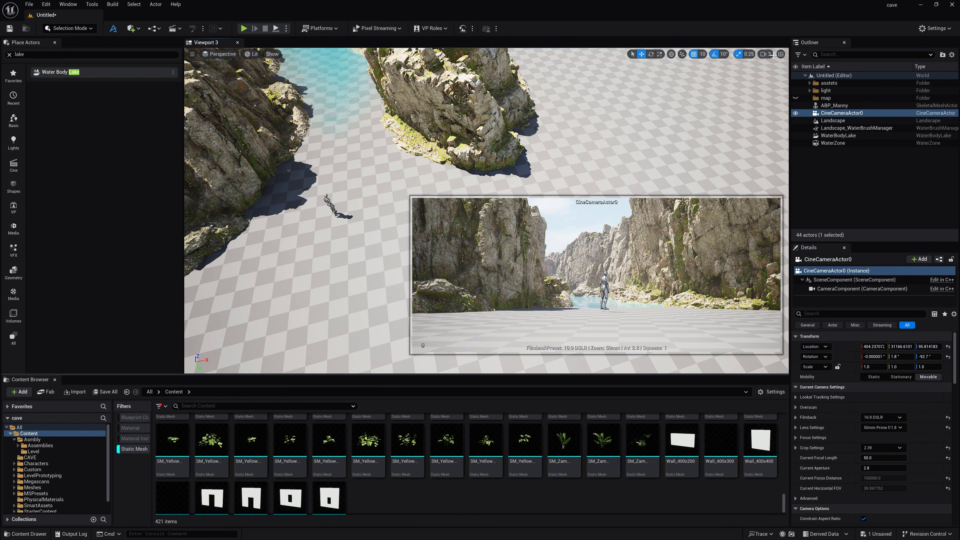
click(767, 54)
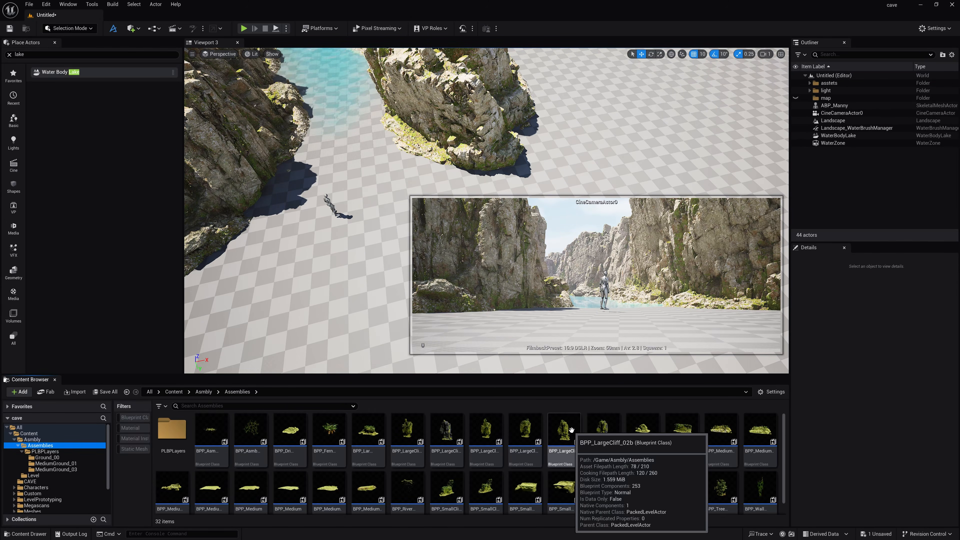
Place BPP_LargeCliff_02 from the Assemblies folder beside the mannequin, scale it to about 0.46 and rotate it around Z
click(446, 431)
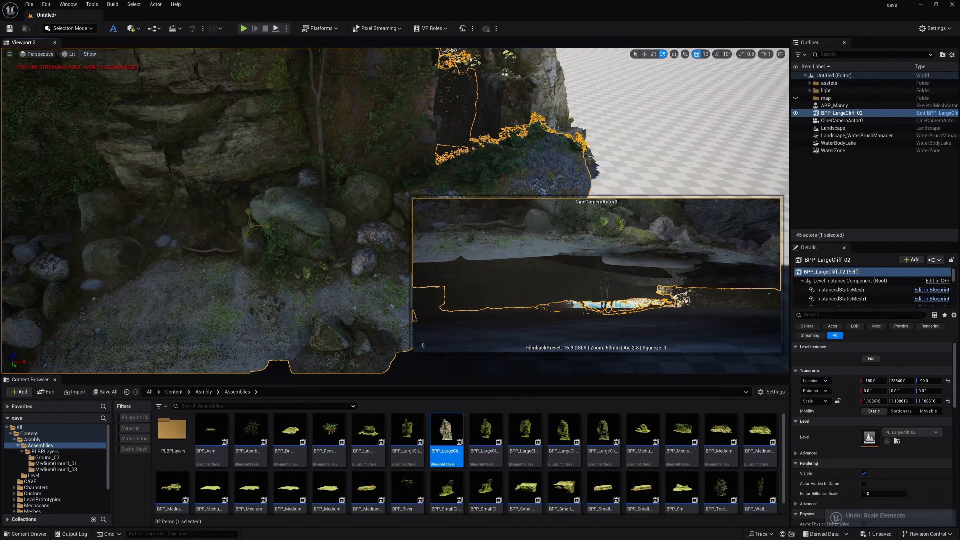
drag(250, 226, 276, 212)
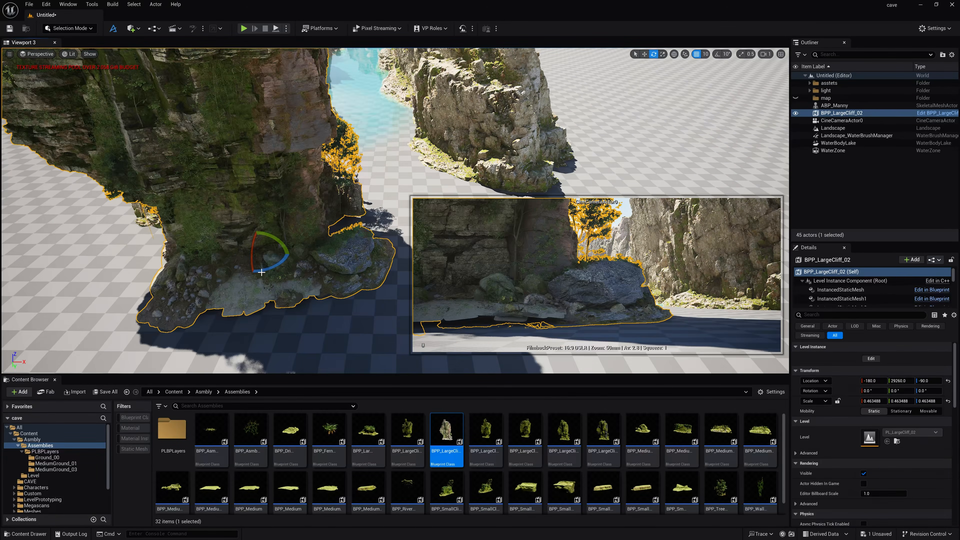
drag(279, 266, 404, 261)
key(r)
key(w)
Duplicate BPP_LargeCliff_02 to the opposite side of the mannequin, scale the copy to about 0.71 and add another copy nearby
alt+drag(330, 270, 438, 234)
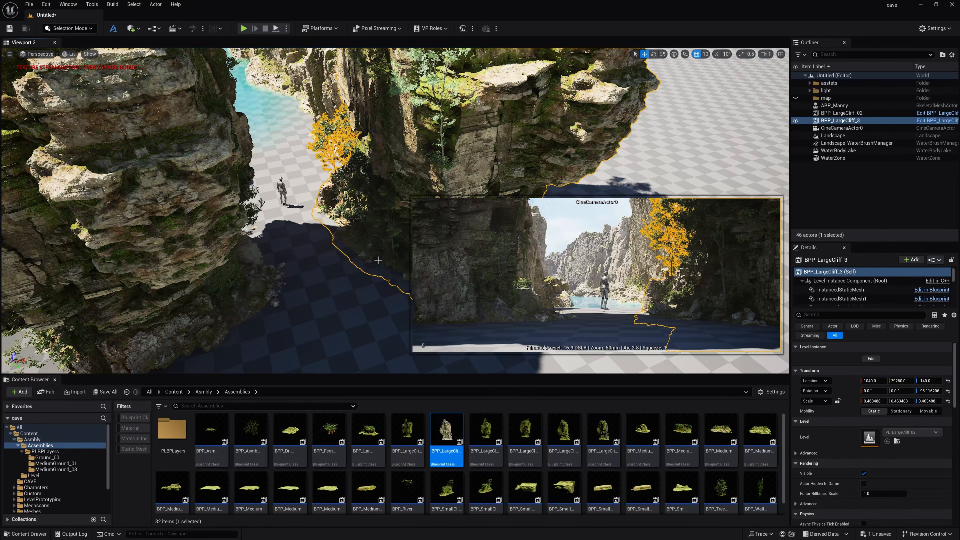
right_drag(378, 260, 412, 205)
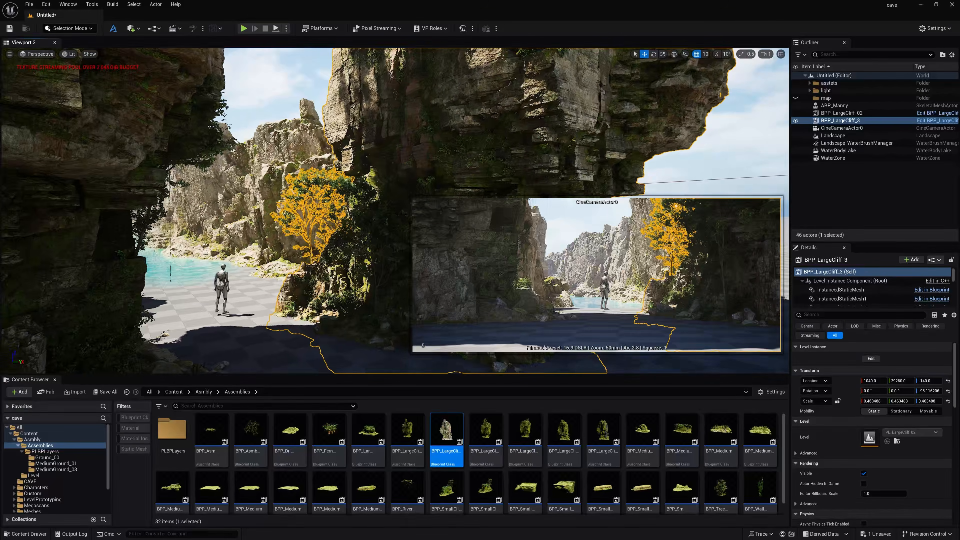
mouse_move(348, 251)
right_down()
mouse_move(374, 251)
mouse_move(348, 251)
right_up()
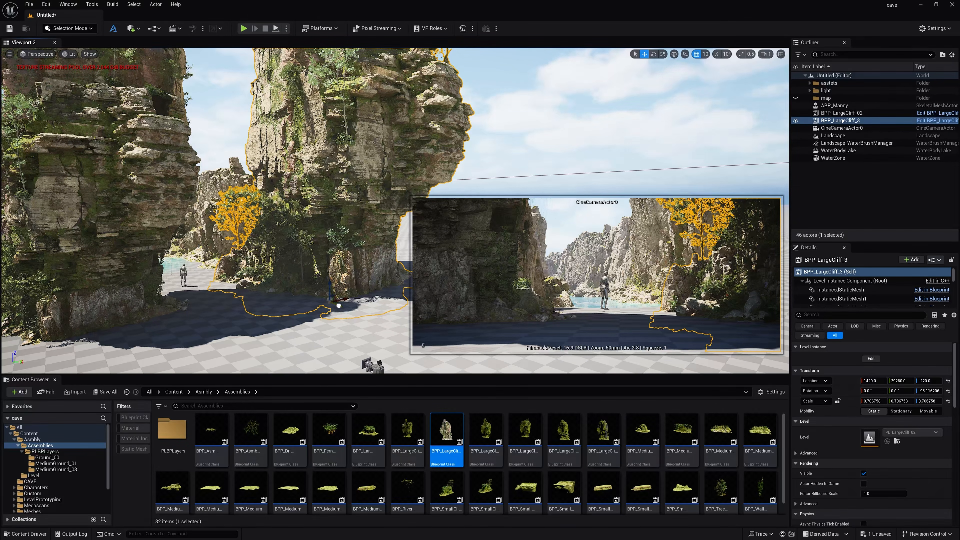
alt+drag(339, 305, 384, 338)
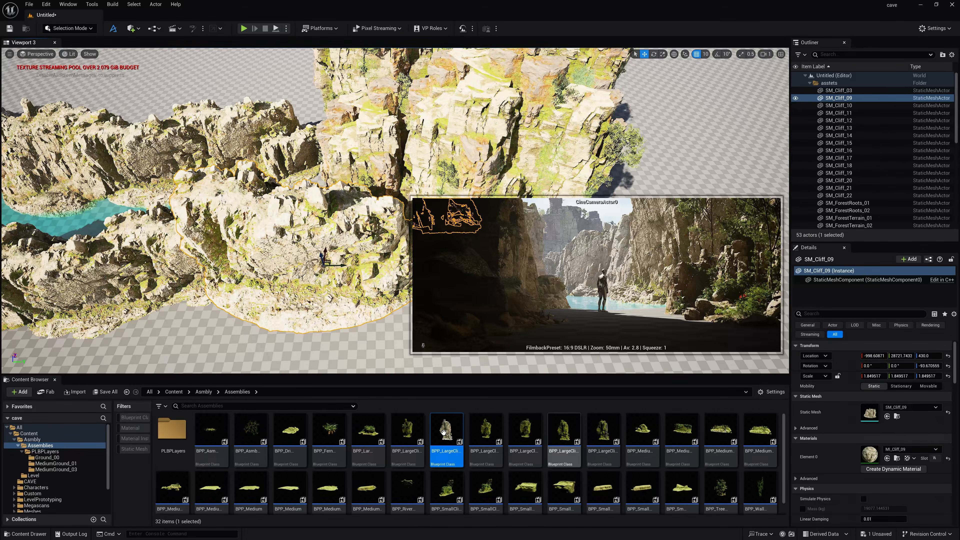
scroll(313, 455, down, 1)
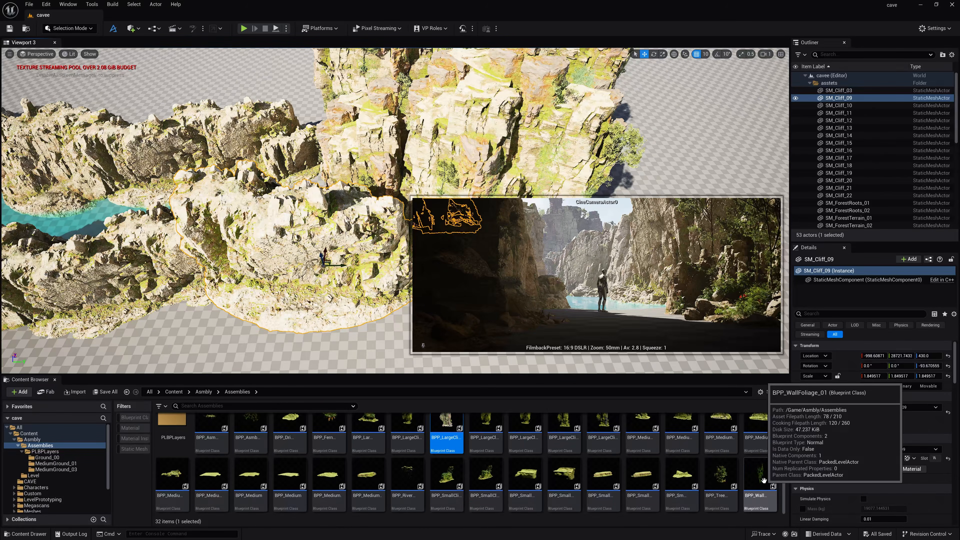
Place BPP_WallFoliage_01 from the Assemblies folder on the cliff wall, then add rotated copies, scaling the one hanging before the camera to about 1.55
drag(763, 481, 281, 347)
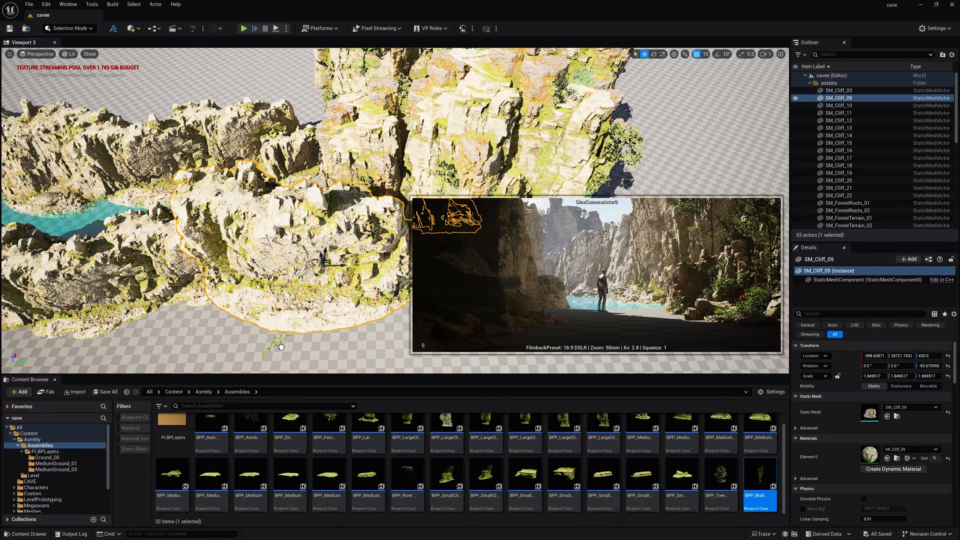
drag(388, 348, 390, 349)
key(f)
right_drag(389, 348, 301, 310)
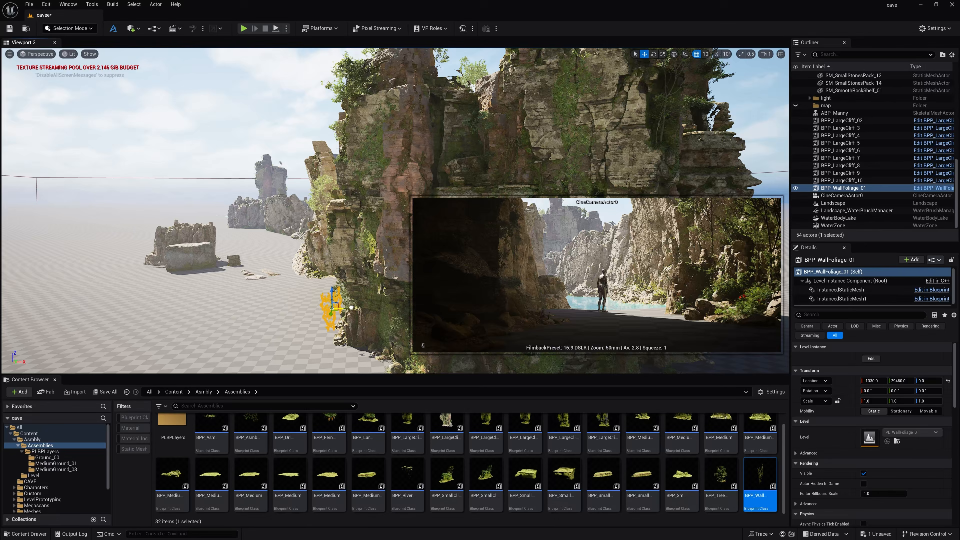
drag(351, 308, 478, 303)
right_drag(478, 303, 333, 299)
drag(185, 253, 222, 231)
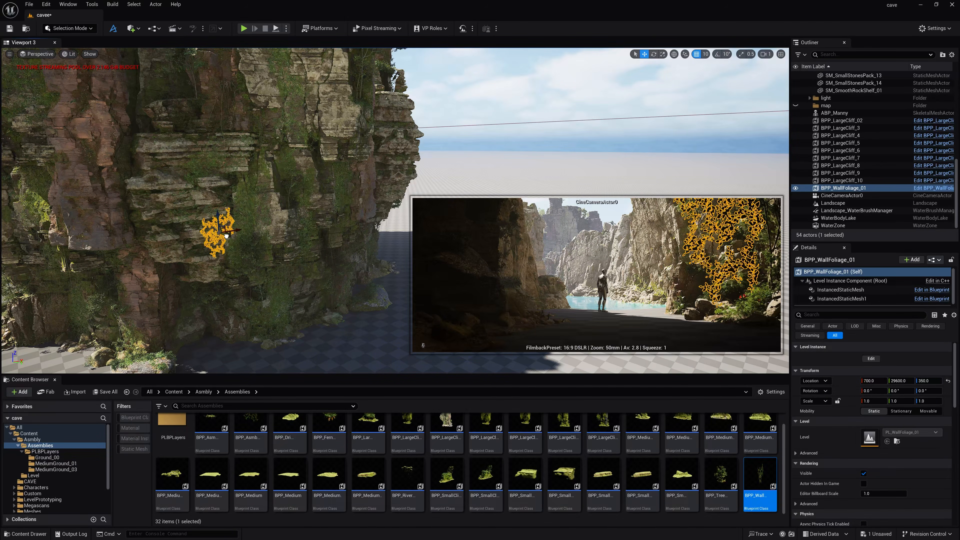
drag(237, 230, 119, 251)
key(e)
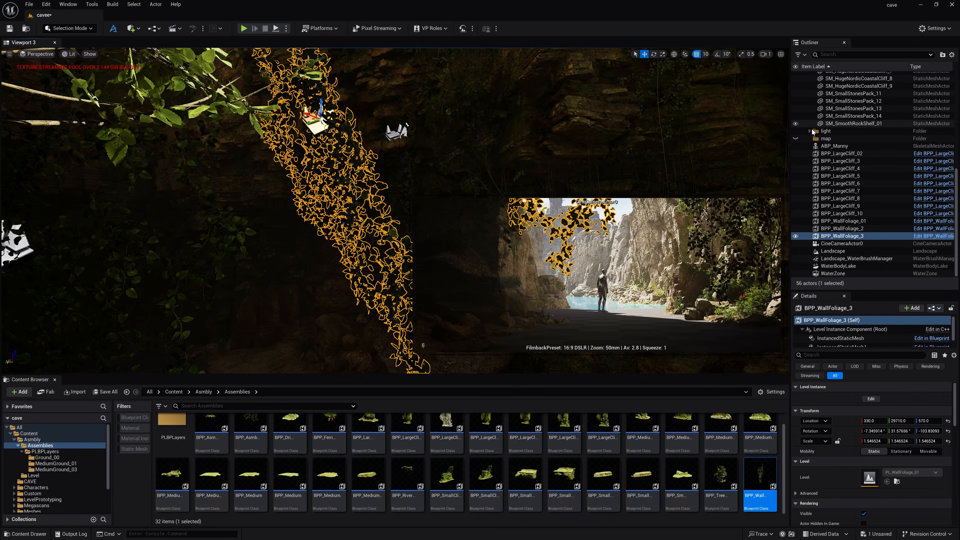
For CineCameraActor0, set the lens's minimum f-stop to 0 and the current aperture to 1.2
click(839, 244)
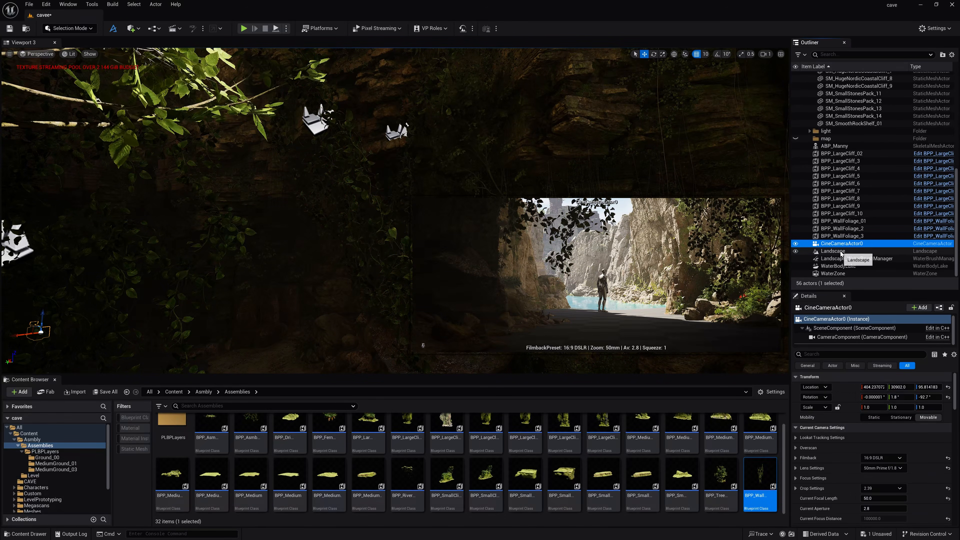
scroll(833, 427, down, 10)
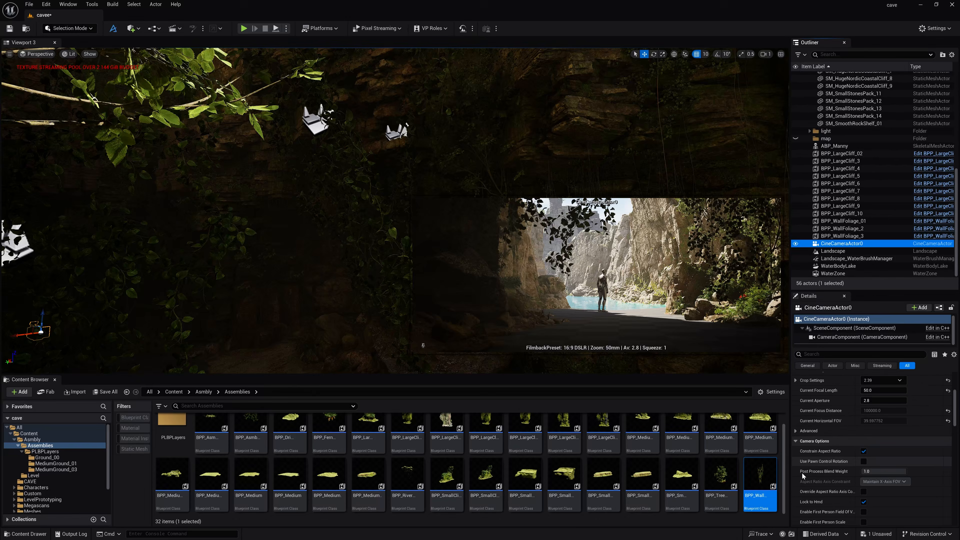
scroll(803, 475, down, 4)
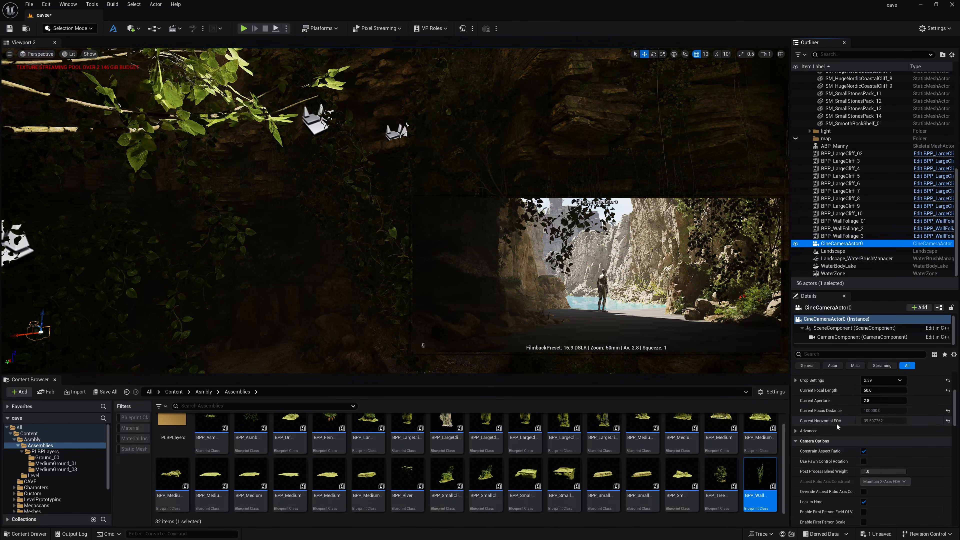
scroll(835, 422, up, 5)
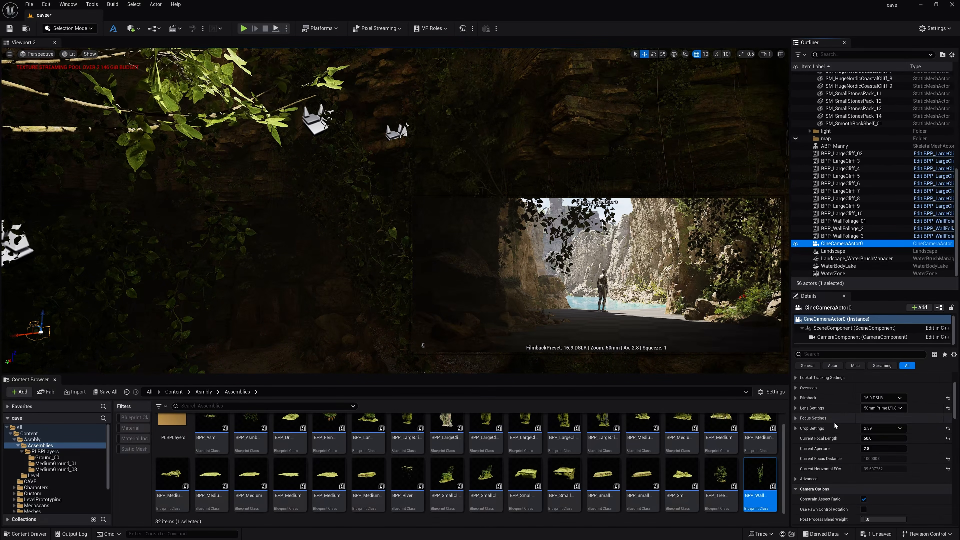
click(795, 408)
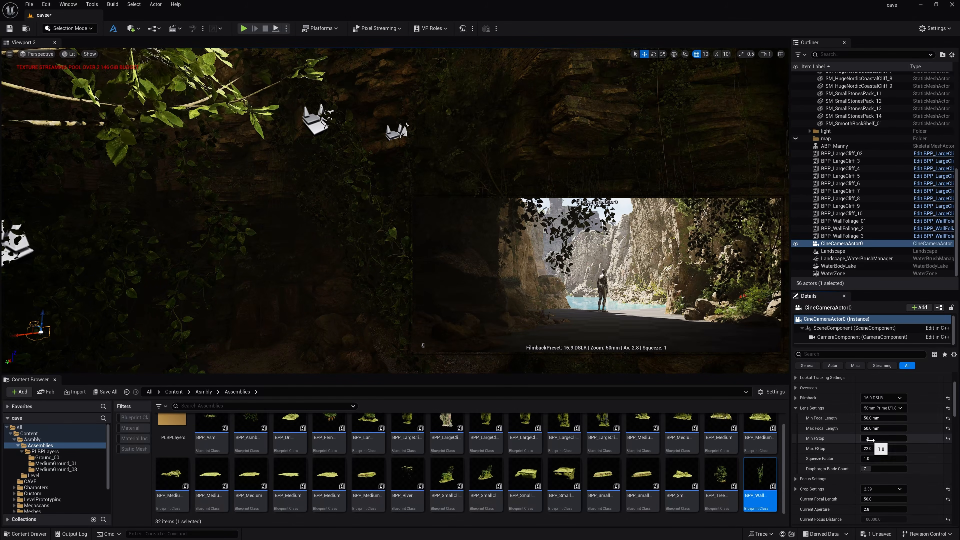
click(869, 438)
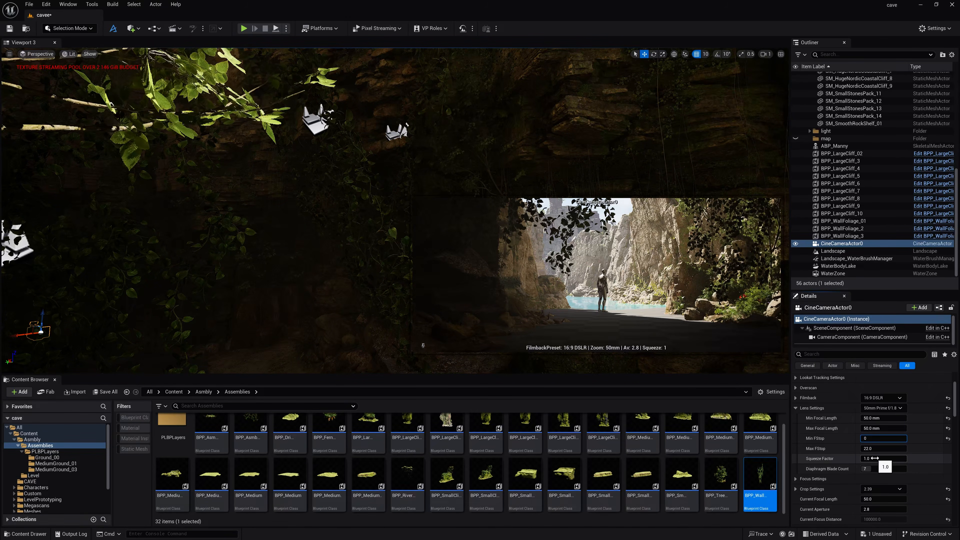
scroll(875, 465, down, 2)
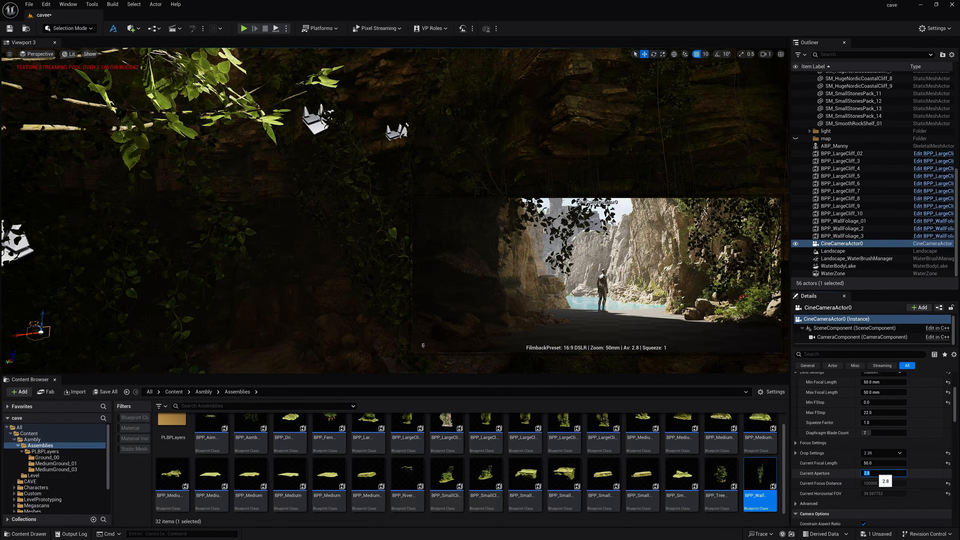
key(Return)
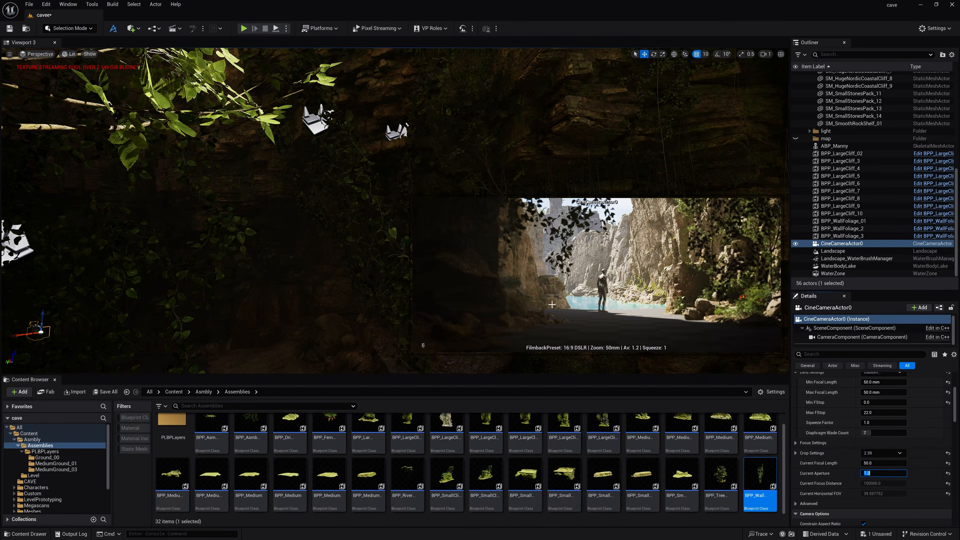
Try sampling the camera's manual focus distance from the mannequin in the preview, then reset the distance to its default
scroll(819, 466, down, 3)
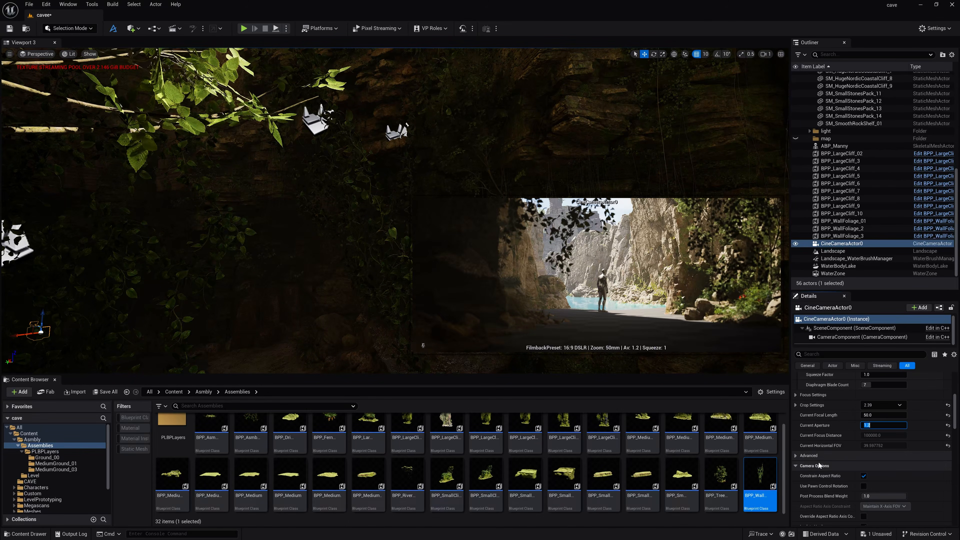
click(795, 394)
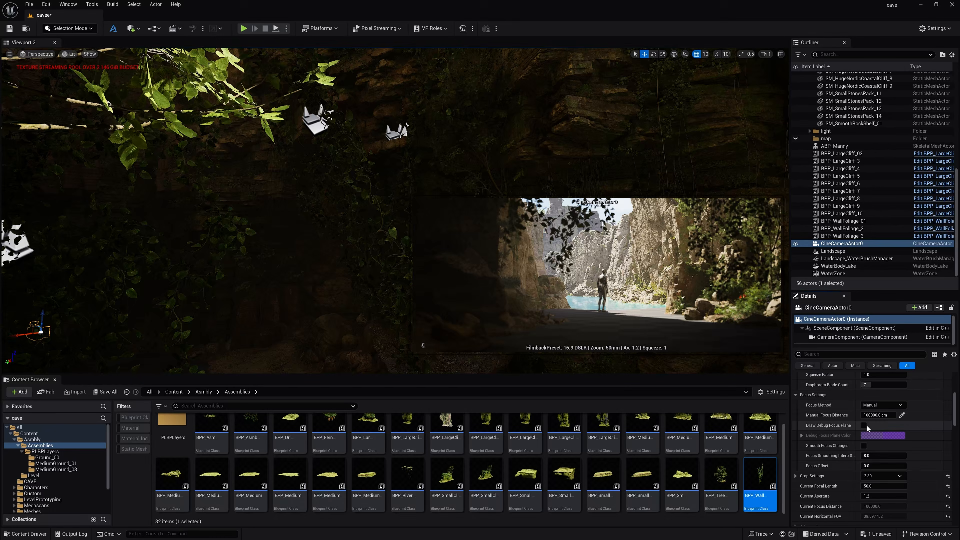
click(902, 415)
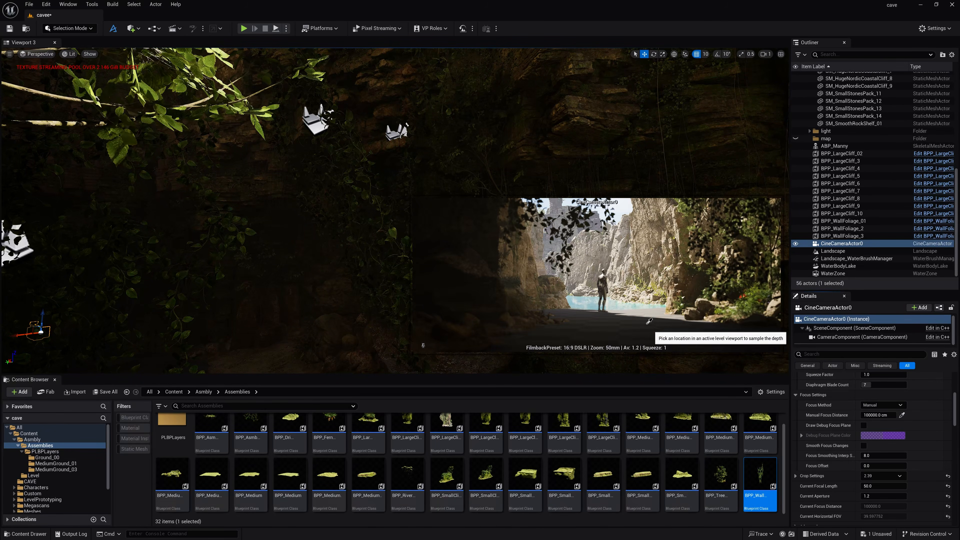
click(605, 275)
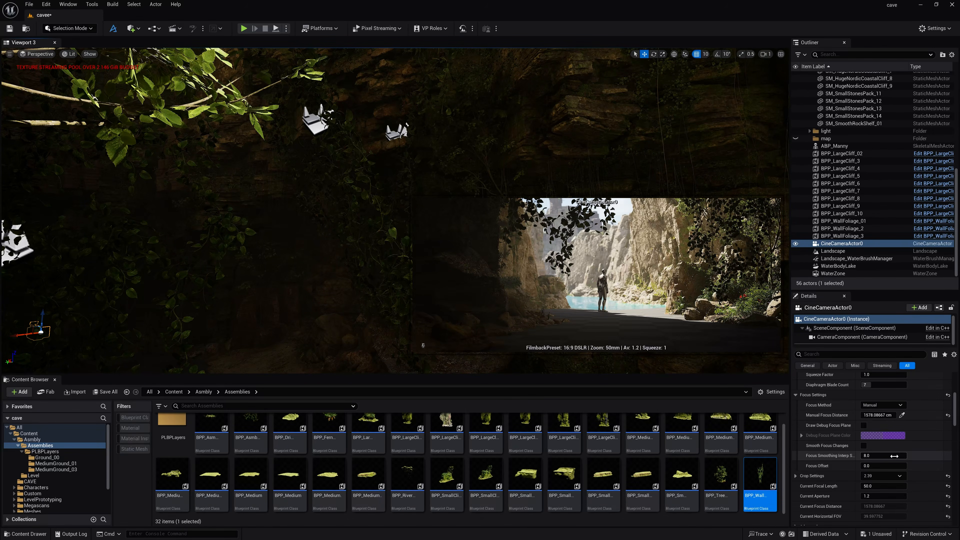
click(948, 415)
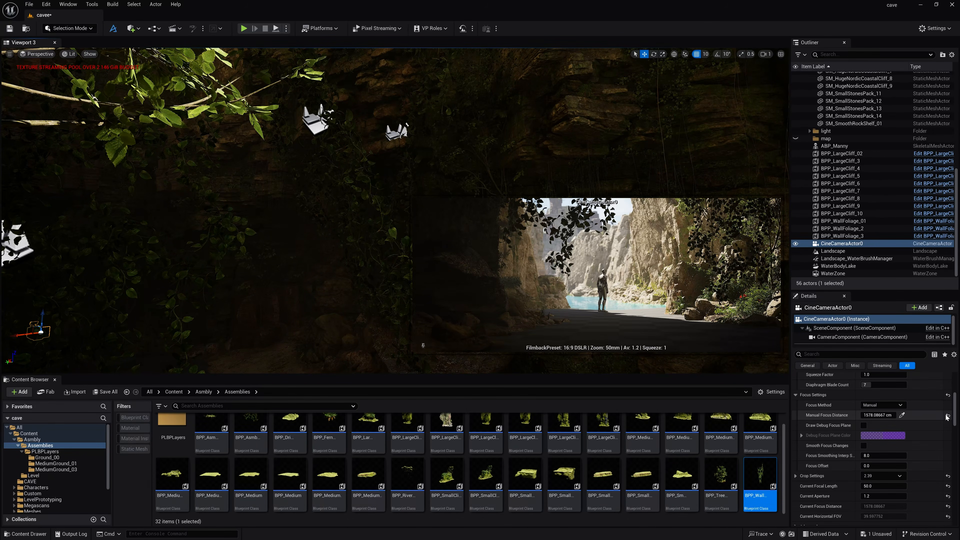
Set the manual focus distance to about 9684 cm using the debug focus plane, hide the plane and set the aperture to 1.8
click(864, 425)
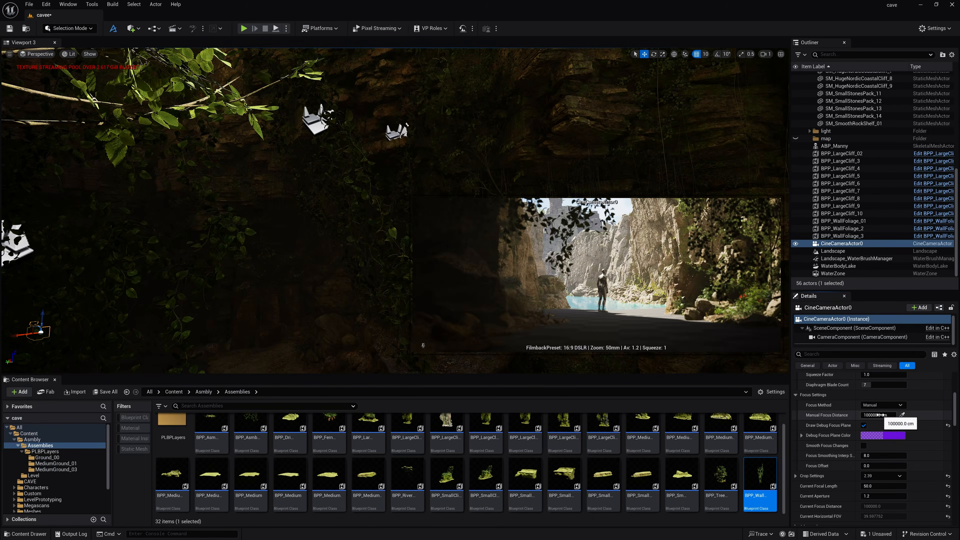
mouse_move(881, 415)
mouse_down()
mouse_move(862, 415)
mouse_move(885, 415)
mouse_up()
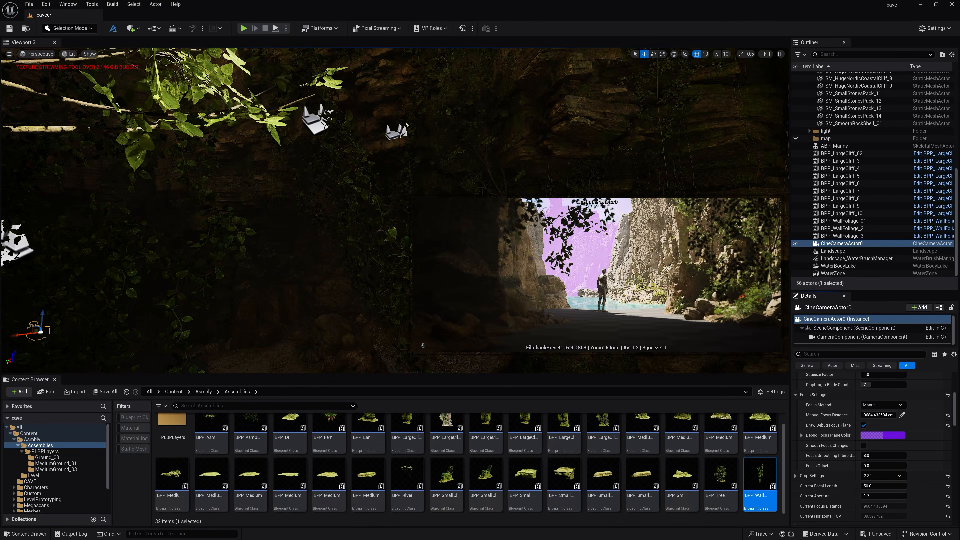
click(864, 425)
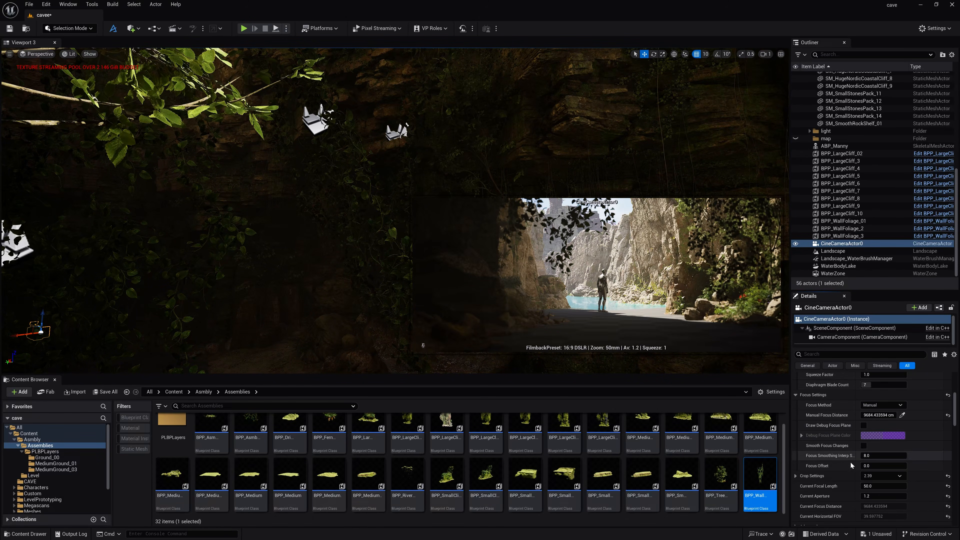
scroll(847, 471, down, 1)
drag(869, 472, 862, 472)
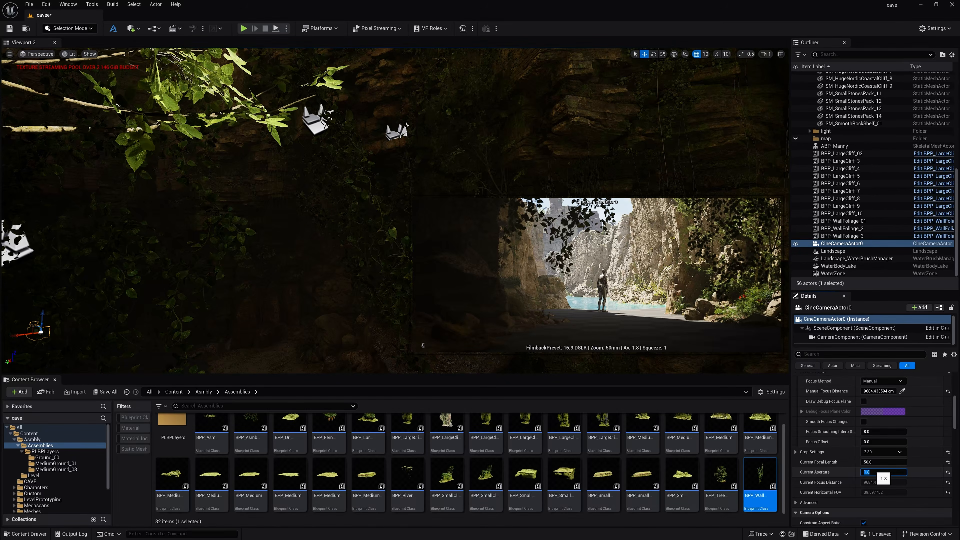
Add forest root and terrain patches to the ground before the camera and widen SM_ForestRoots_3
right_drag(395, 171, 214, 213)
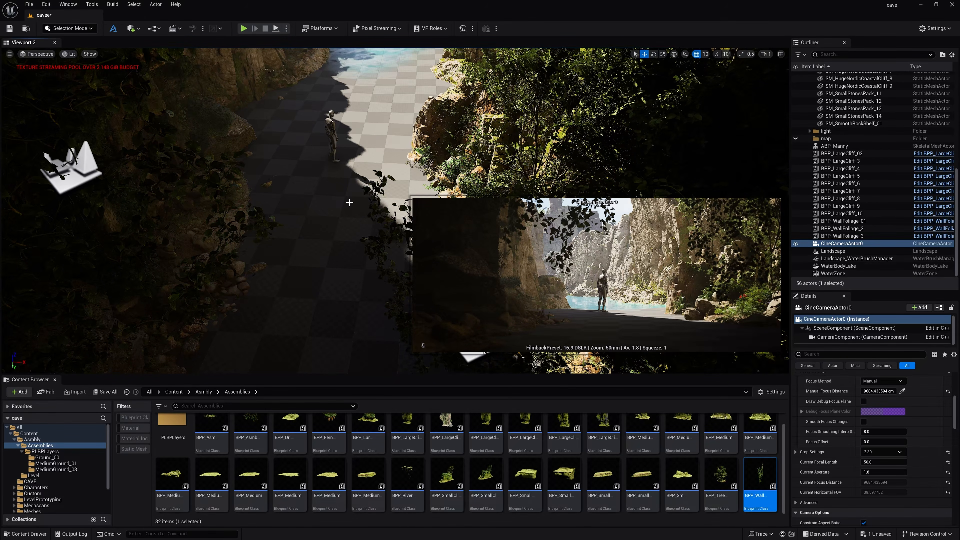
right_drag(214, 213, 257, 208)
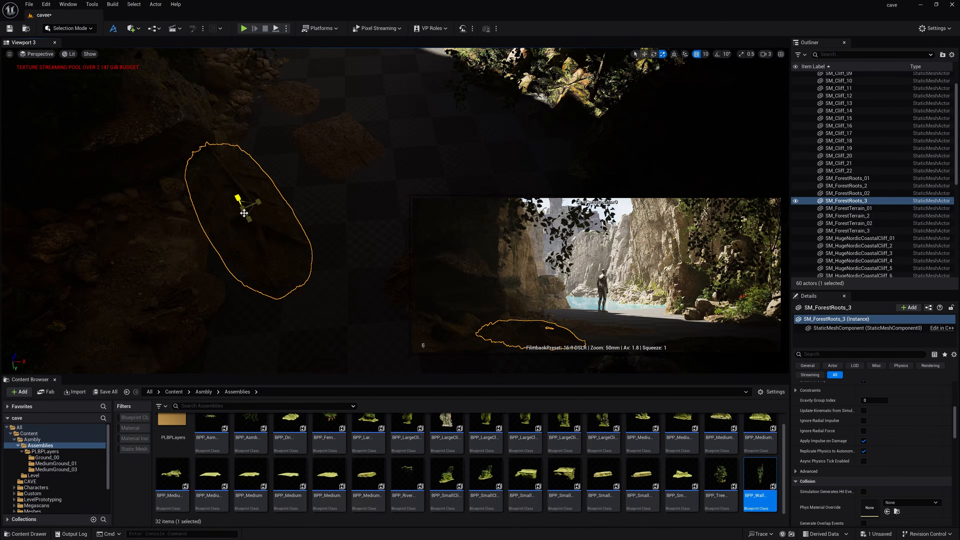
drag(244, 213, 250, 210)
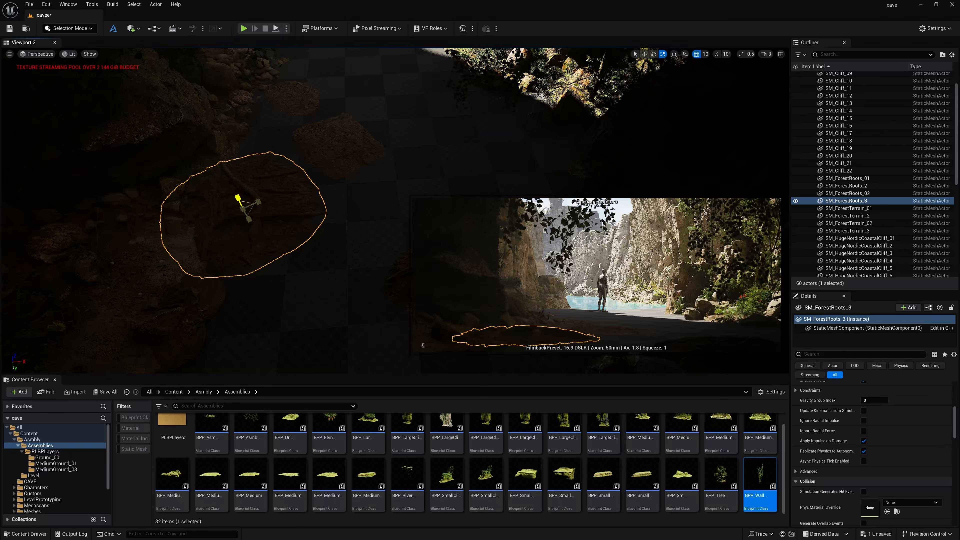
Move SM_ForestTerrain_3 across the foreground ground and enlarge it to cover more of the floor in the camera view
click(337, 144)
key(w)
drag(335, 135, 383, 124)
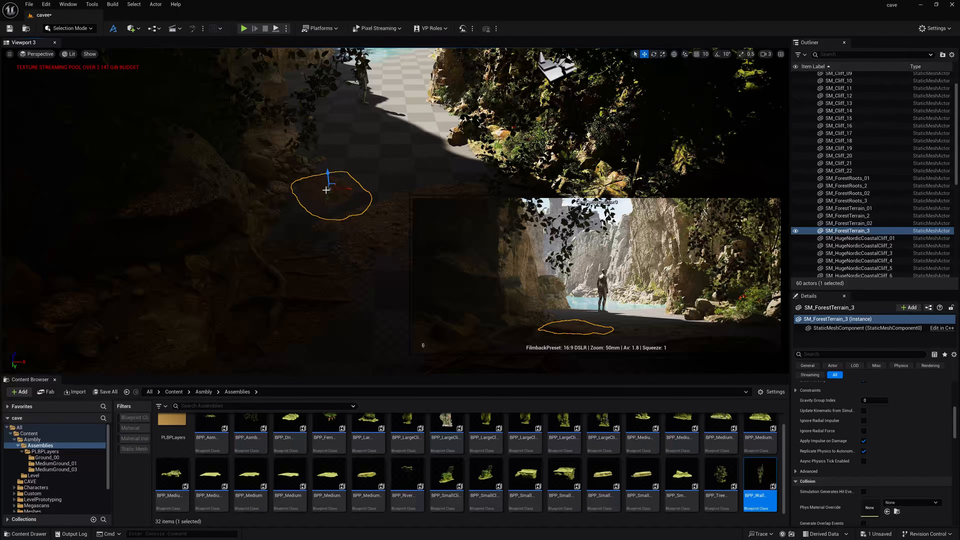
right_drag(328, 187, 332, 159)
key(r)
drag(325, 150, 332, 156)
key(w)
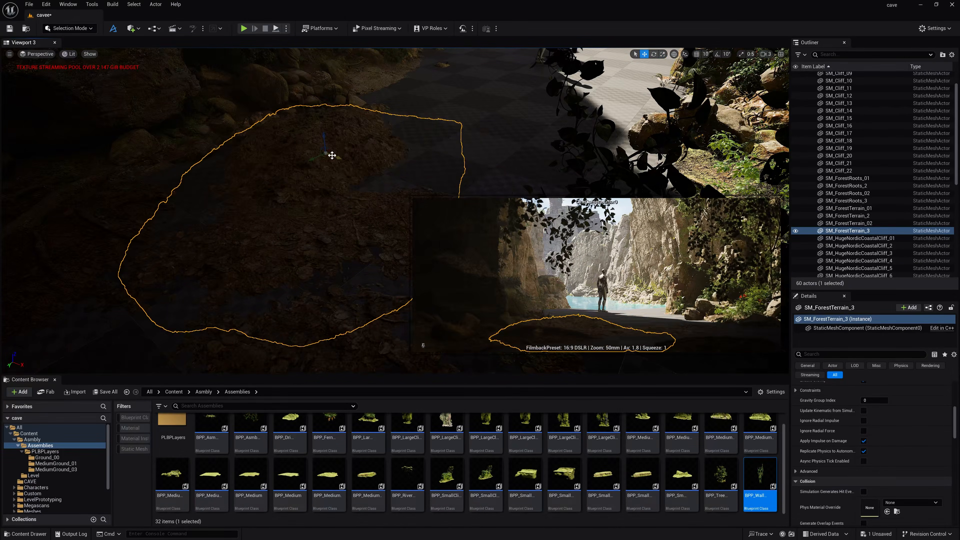
Set the viewport camera speed to 0.33, add a copy of the forest terrain patch and rescale a foreground ground patch
click(766, 54)
drag(724, 71, 694, 71)
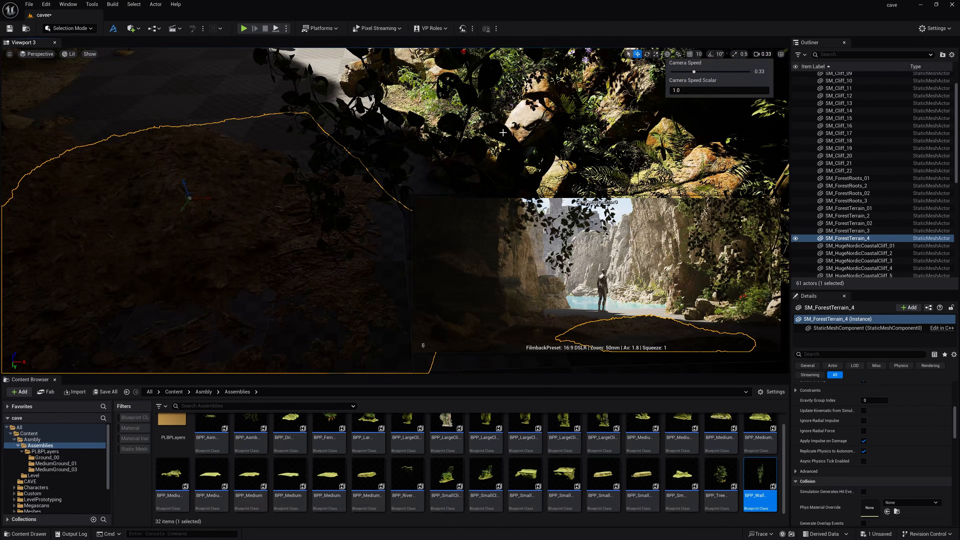
right_drag(332, 170, 333, 257)
click(333, 264)
key(r)
drag(333, 263, 409, 128)
key(e)
key(w)
Duplicate the forest root and terrain patches across the foreground, and scale SM_ForestRoots_6 near the edge of the cliff shadow
right_drag(409, 128, 314, 203)
click(315, 204)
alt+drag(340, 200, 283, 196)
right_drag(283, 195, 265, 171)
click(322, 147)
alt+drag(321, 148, 337, 112)
click(276, 227)
alt+drag(285, 225, 386, 133)
key(r)
drag(375, 132, 386, 125)
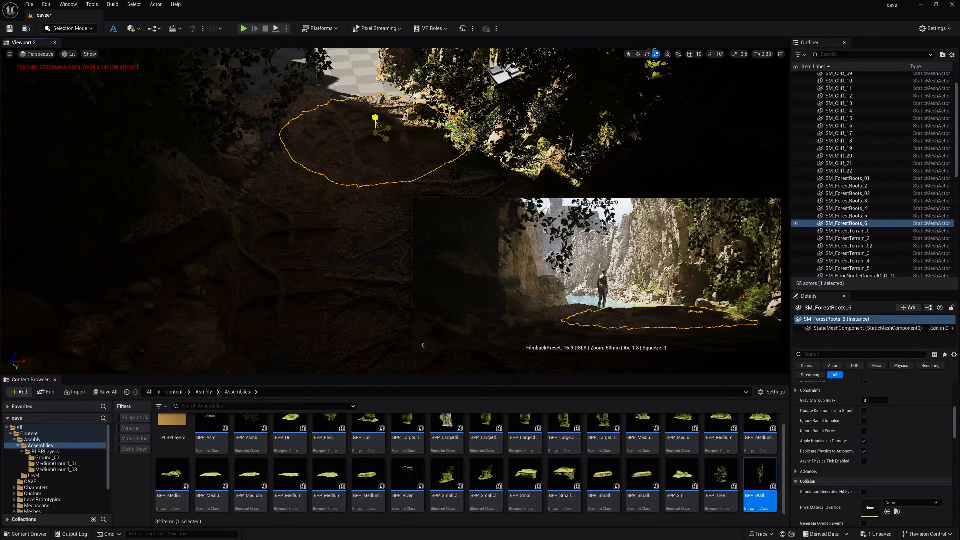
Adjust SM_ForestRoots_6 and duplicate it across the shaded ground behind the mannequin toward the opposite cave wall
drag(439, 144, 440, 163)
right_drag(440, 163, 310, 182)
alt+drag(310, 181, 288, 202)
key(r)
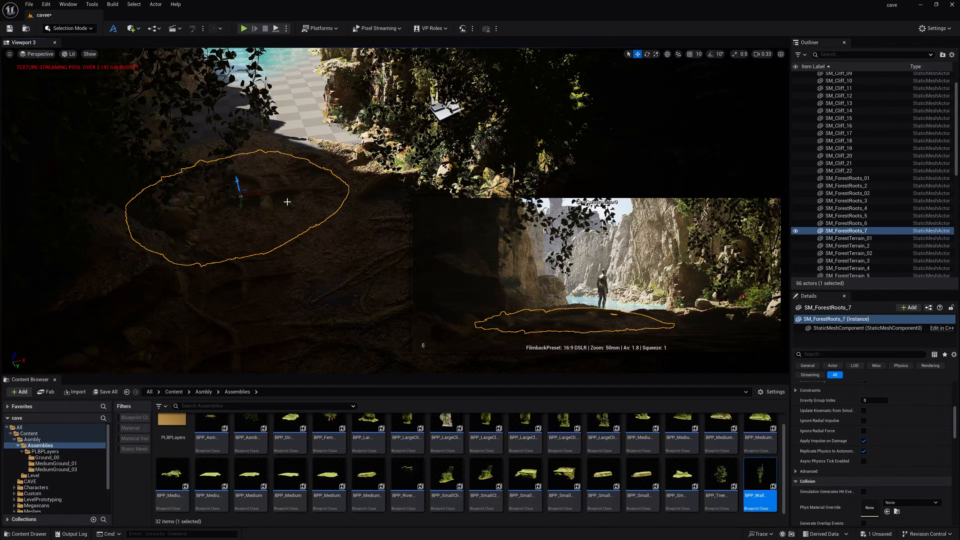
key(w)
right_drag(287, 201, 315, 216)
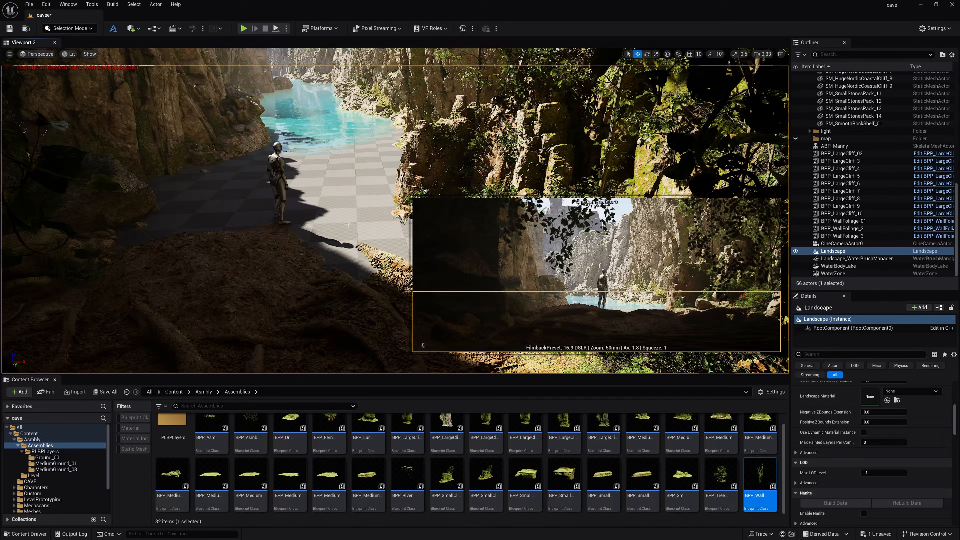
Open the Fab marketplace and limit the Material & Textures category to free products
key(s)
right_drag(349, 224, 329, 239)
key(w)
key(w)
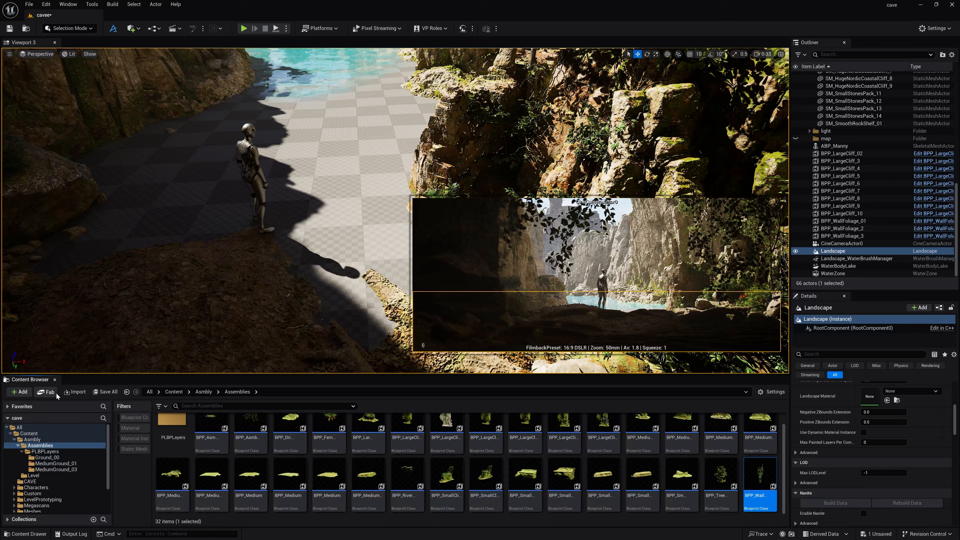
click(56, 393)
click(264, 176)
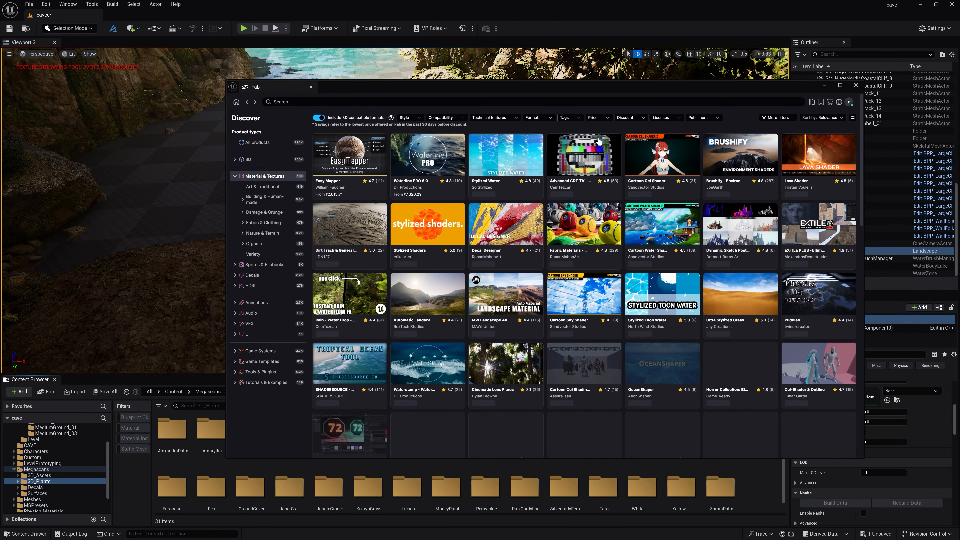
click(598, 118)
click(557, 151)
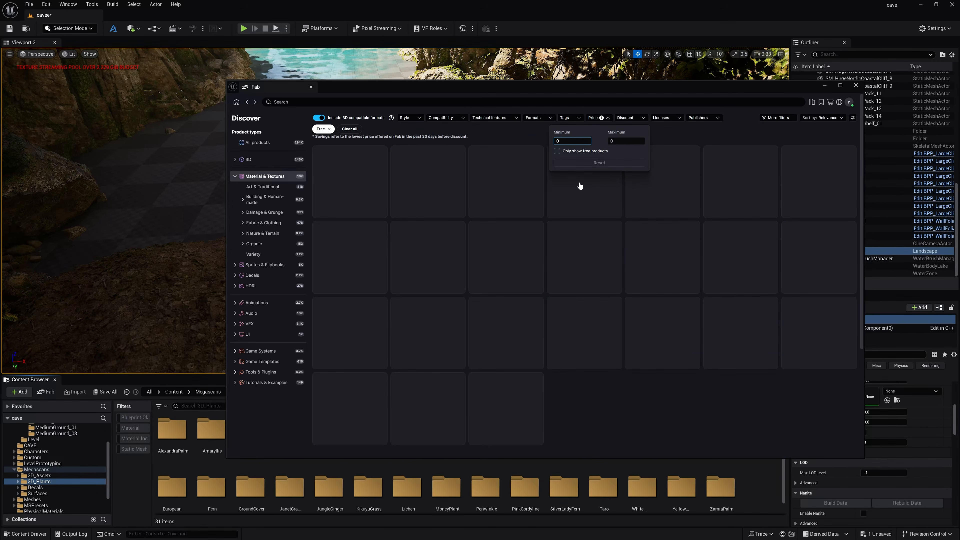
Search Fab for "quixel" and open one of the free Megascans materials
click(341, 102)
text(quixel)
key(Return)
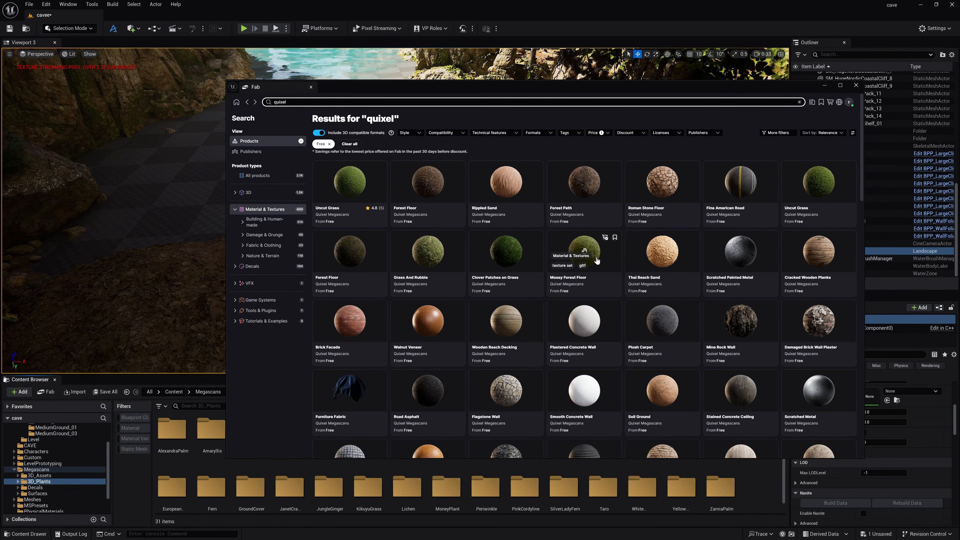
click(651, 178)
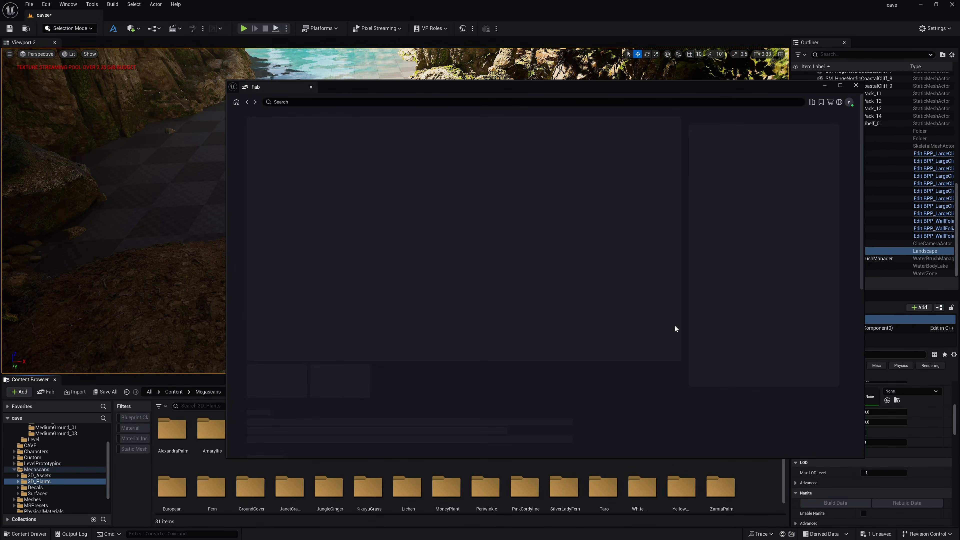
Set the Roman Stone Floor material to High quality, add it to the project, and close the Fab window
click(763, 190)
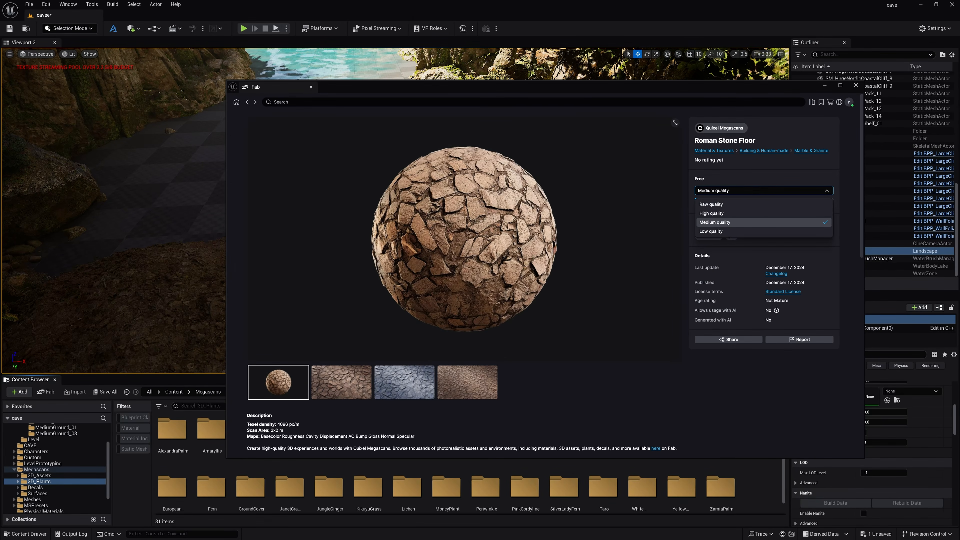
click(724, 213)
click(730, 203)
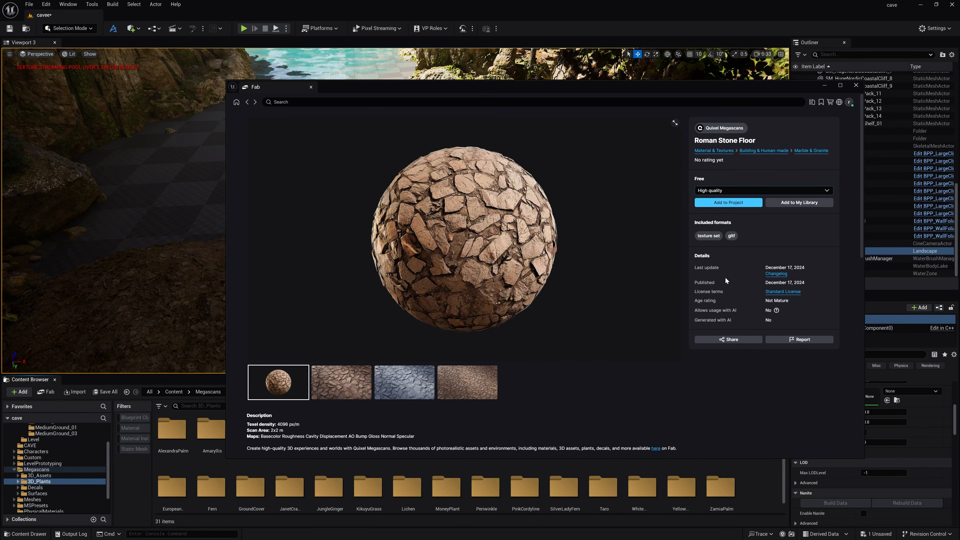
click(856, 86)
Assign the imported Roman Stone Floor material instance as the landscape's Landscape Material
key(s)
mouse_move(335, 273)
right_down()
mouse_move(299, 267)
mouse_move(317, 278)
mouse_move(327, 258)
right_up()
key(w)
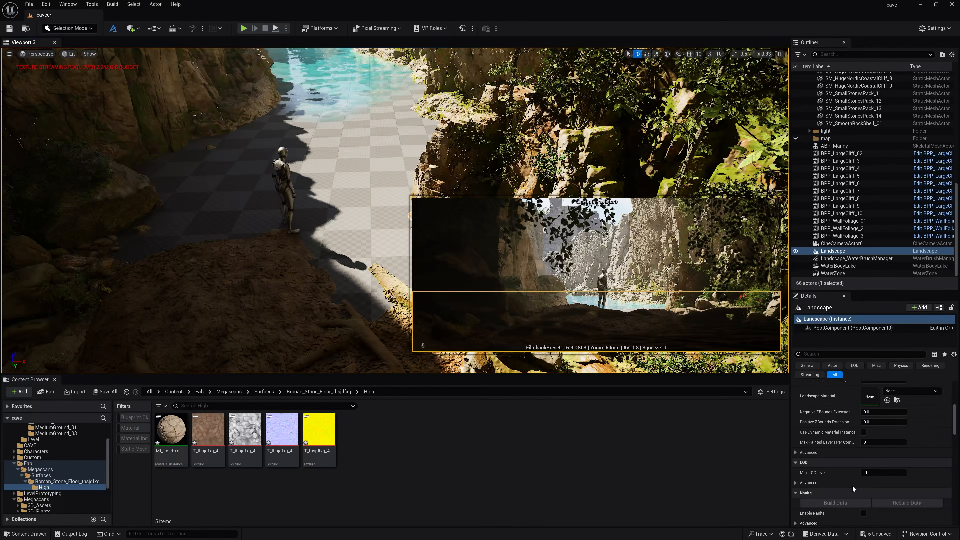
scroll(848, 476, up, 5)
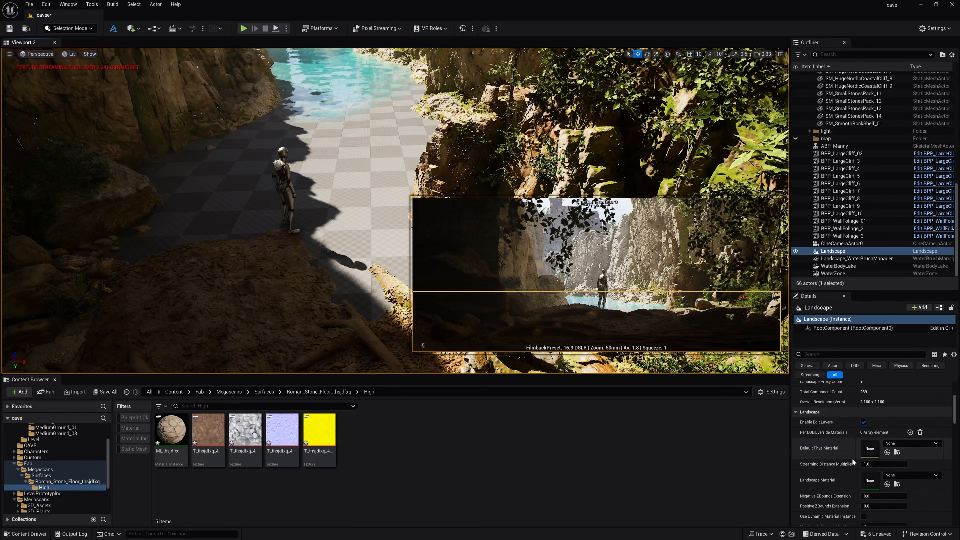
drag(171, 429, 871, 481)
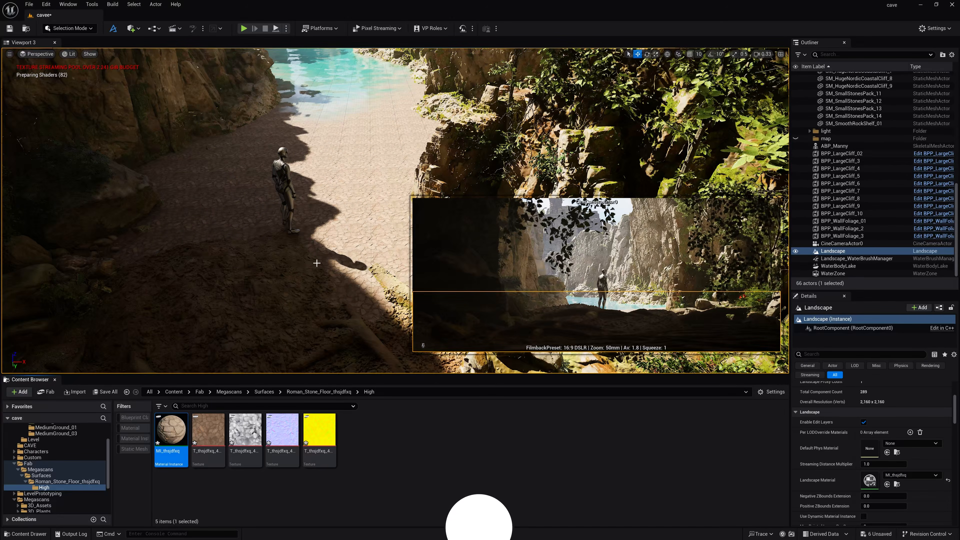
Open the Roman Stone Floor material instance, enable its Tiling parameter and set it to 0.2
double_click(868, 483)
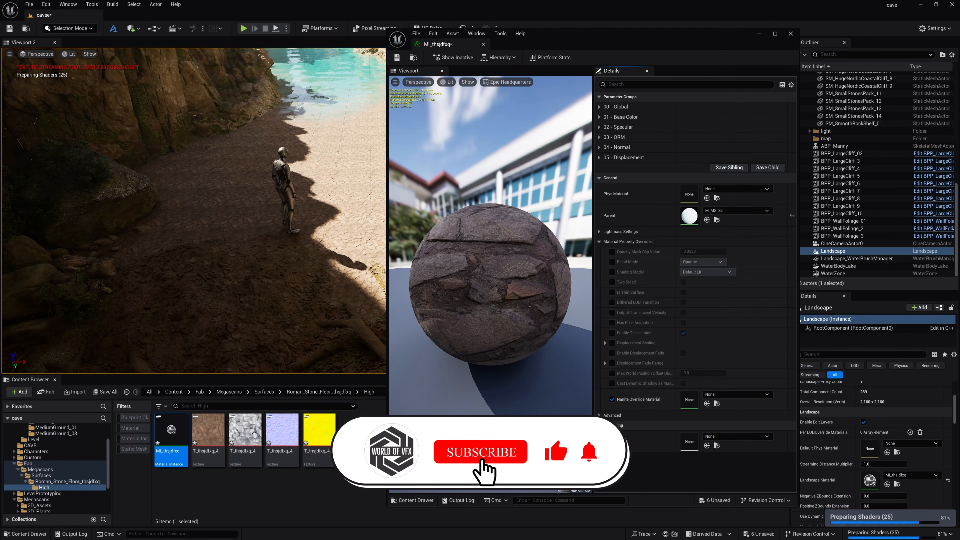
click(623, 84)
text(til)
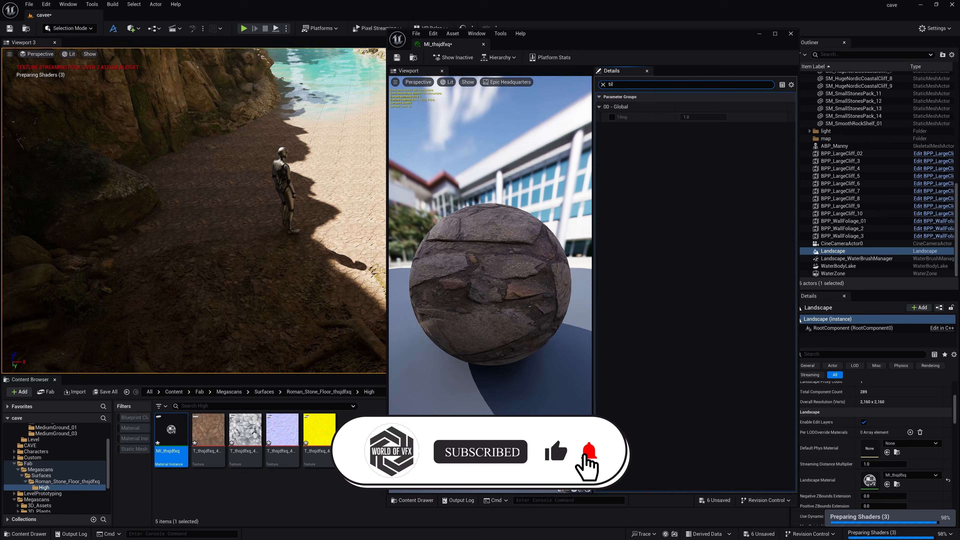
click(612, 117)
click(703, 117)
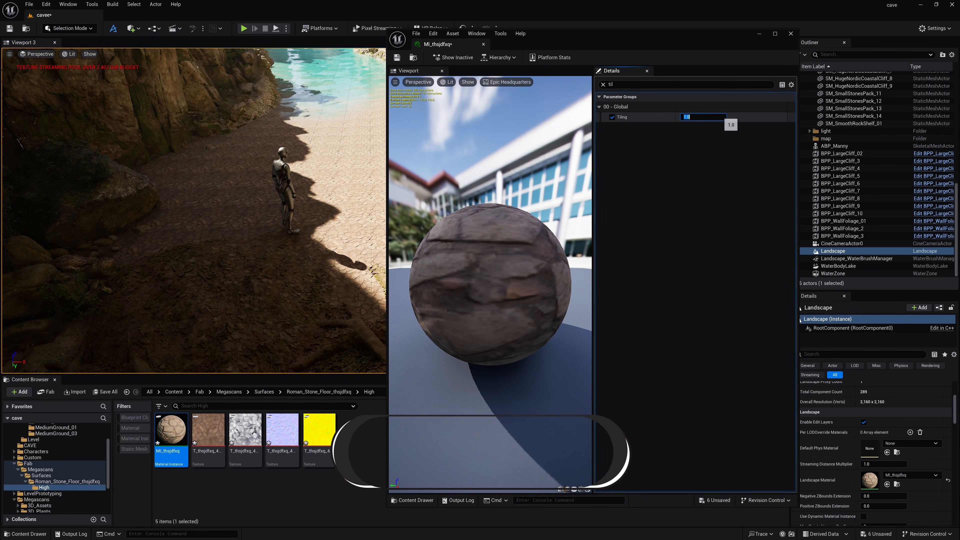
text(.2)
key(Return)
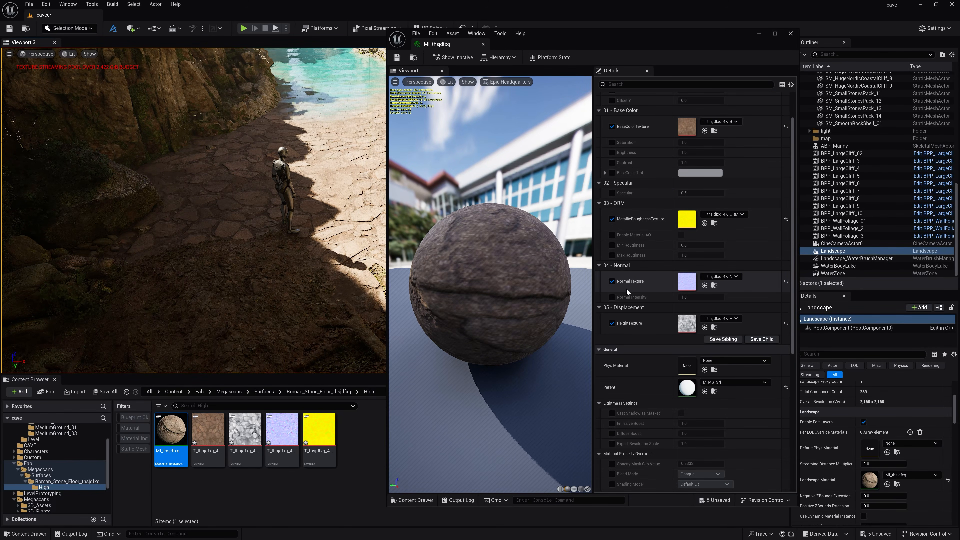
Open the parent material M_MS_Srf, expand its Nanite Displacement settings and enable Displacement Fade
double_click(686, 387)
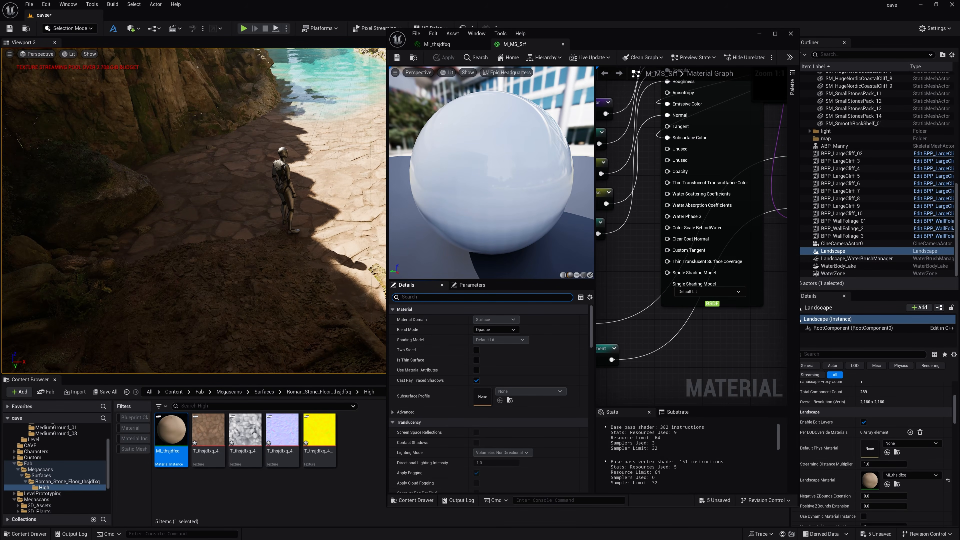
text(nan)
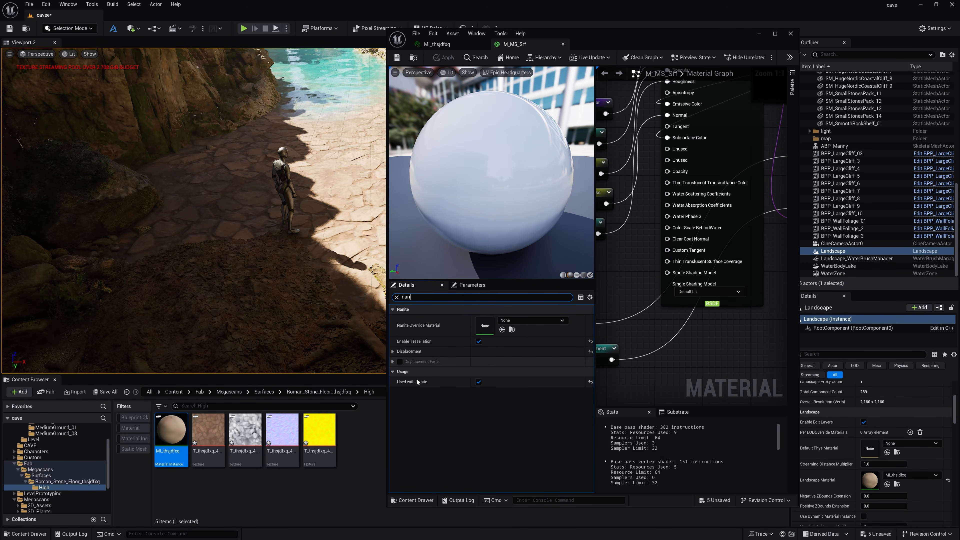
click(393, 352)
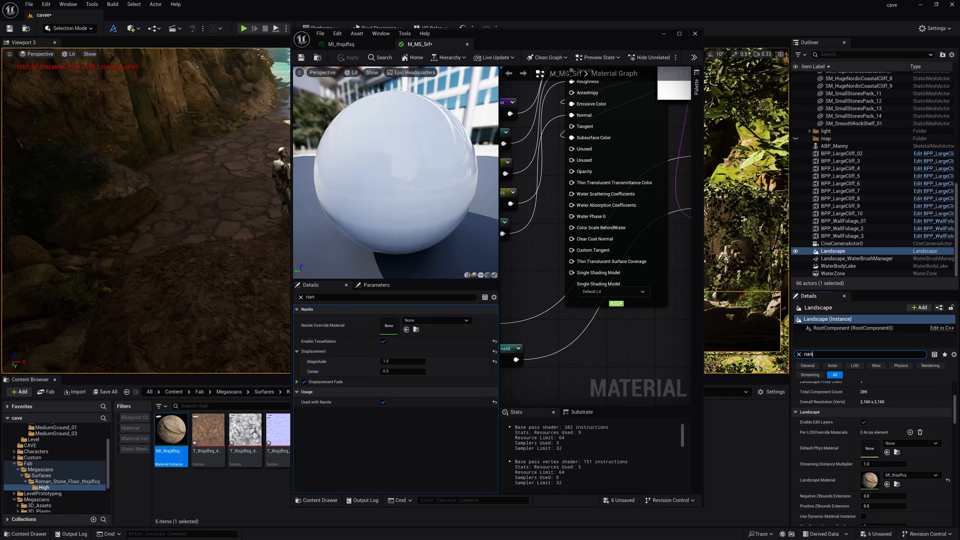
Filter the landscape's properties for "nan", enable Nanite and build its Nanite data
text(nan)
click(866, 407)
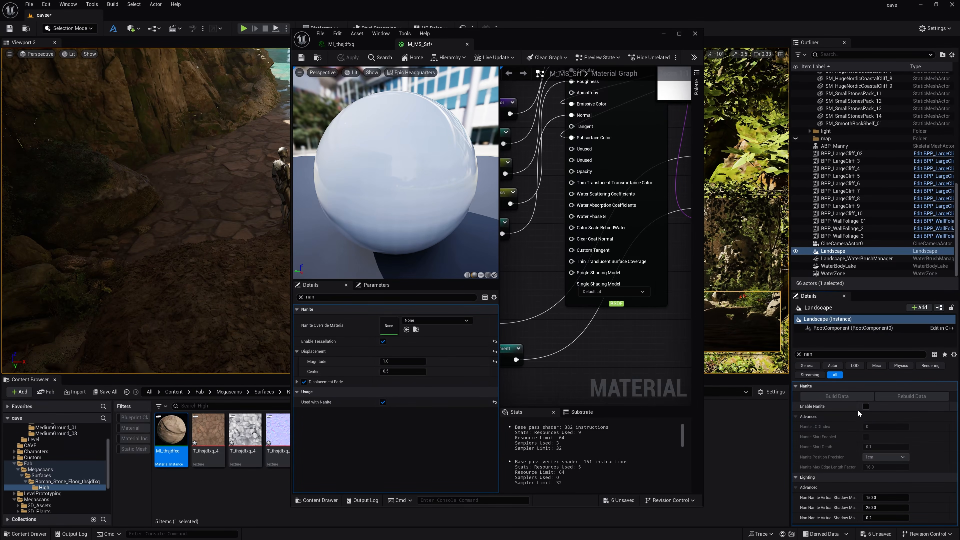
right_drag(221, 284, 264, 291)
key(w)
right_drag(227, 265, 235, 234)
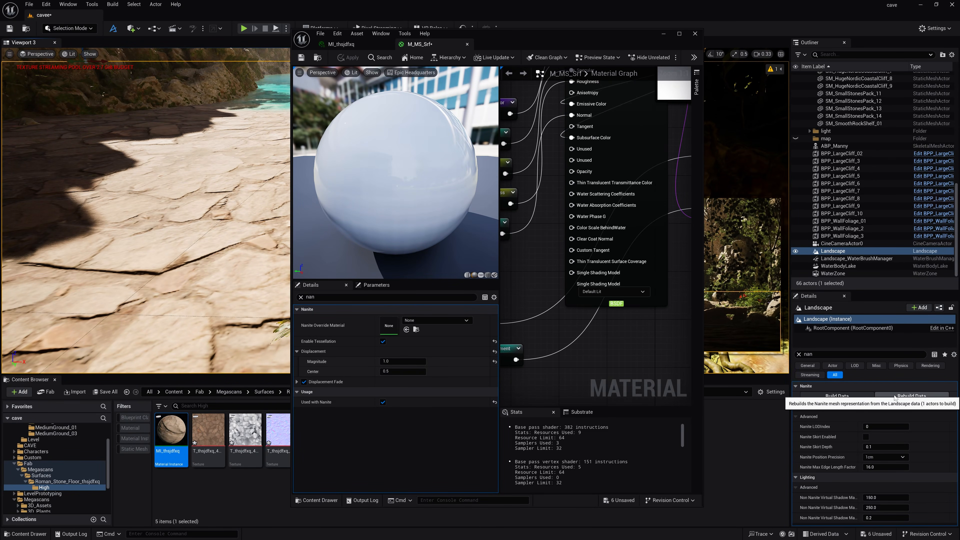
click(837, 396)
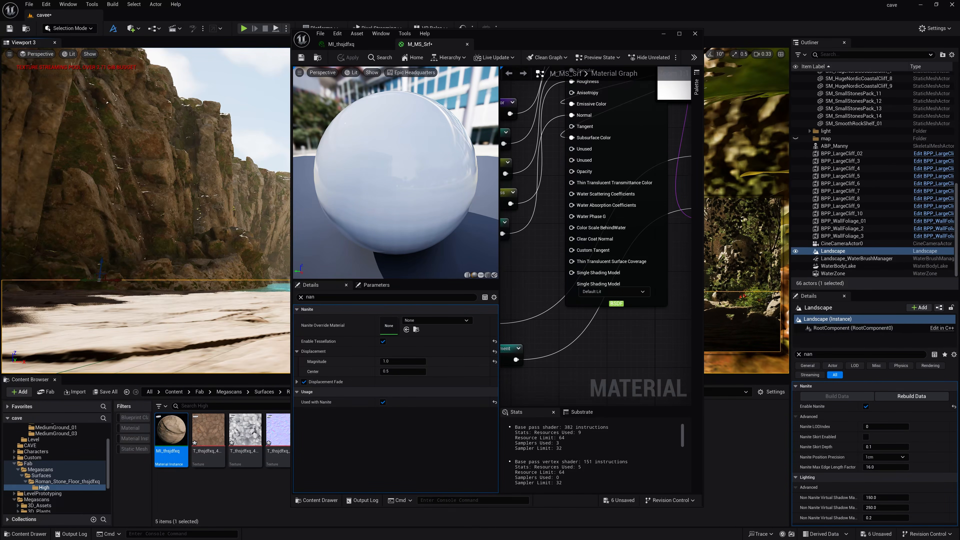
Toggle Nanite off and back on for the landscape to compare the stone ground and inspect the scene
click(866, 406)
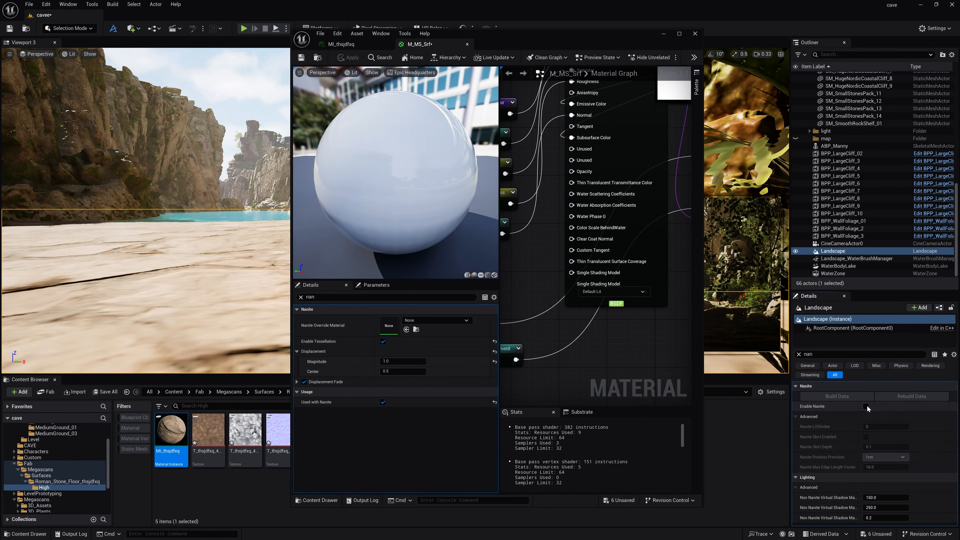
click(866, 406)
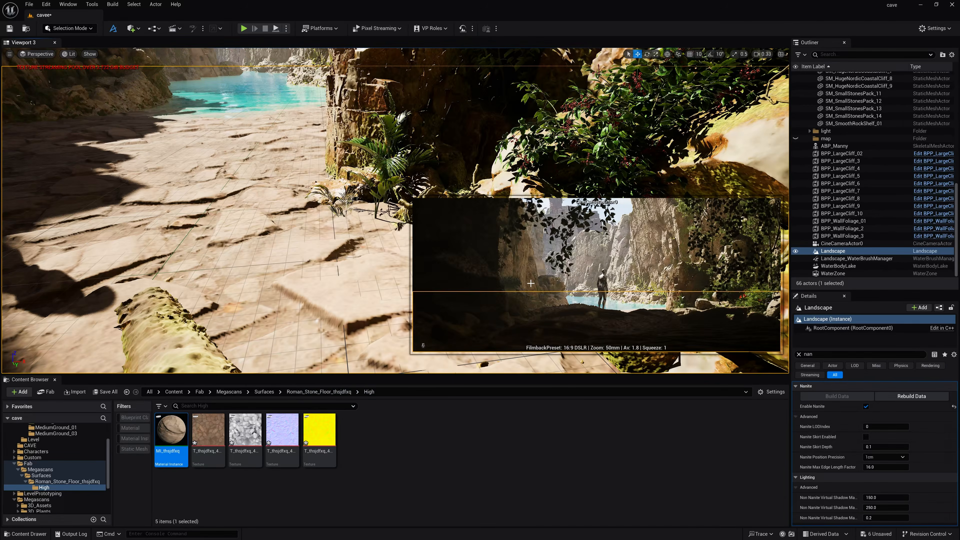
key(s)
right_drag(336, 255, 293, 223)
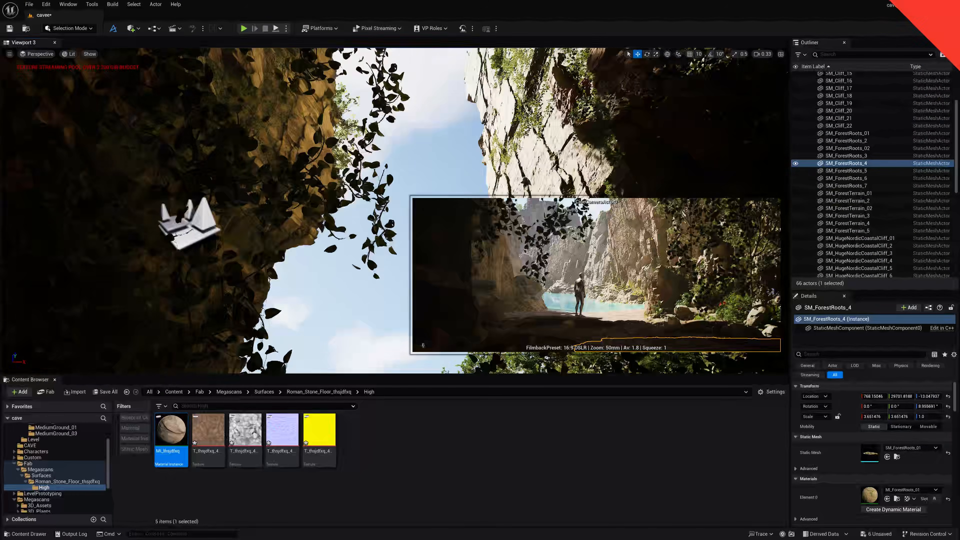
right_drag(329, 152, 303, 277)
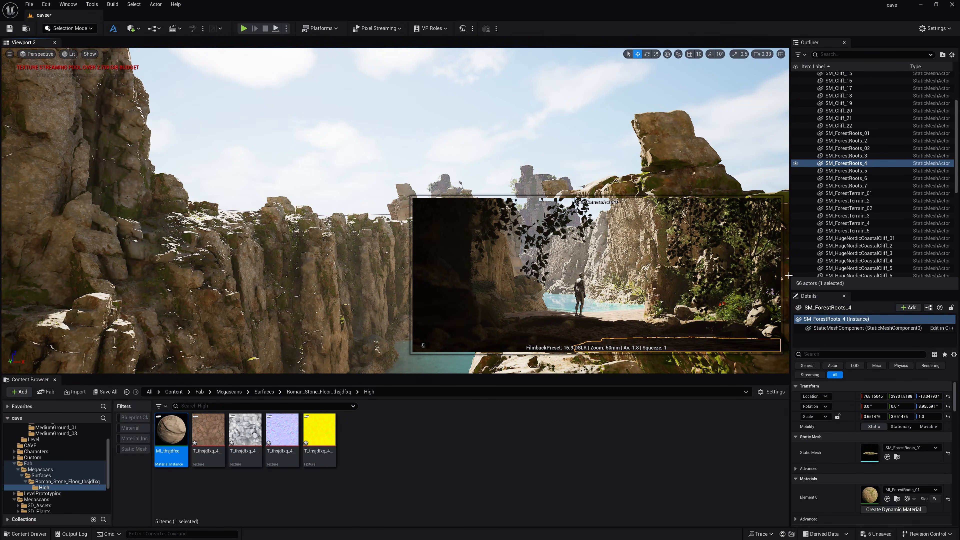
Collapse the assets folder and group all BPP_LargeCliff and BPP_WallFoliage actors into a new collapsed folder named "Bpp"
scroll(820, 207, up, 5)
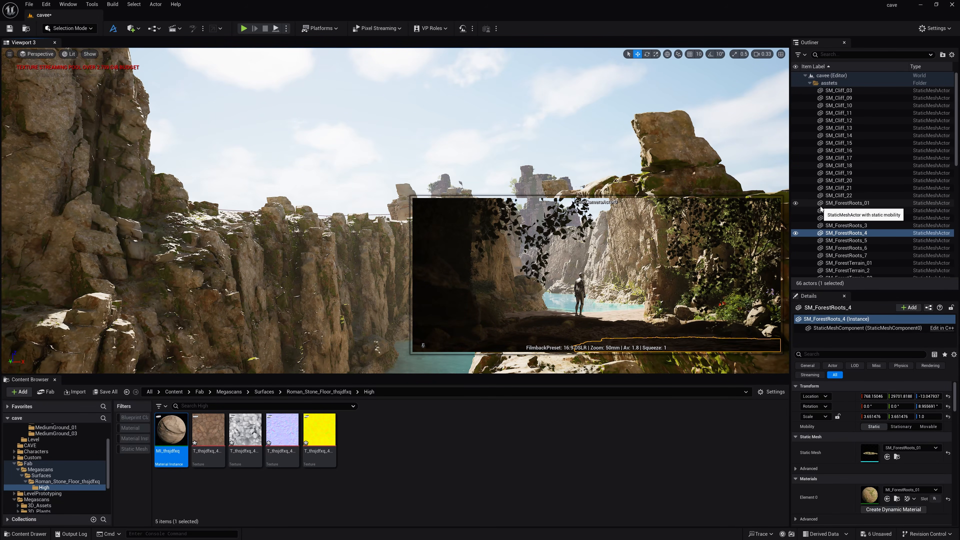
click(829, 91)
click(809, 82)
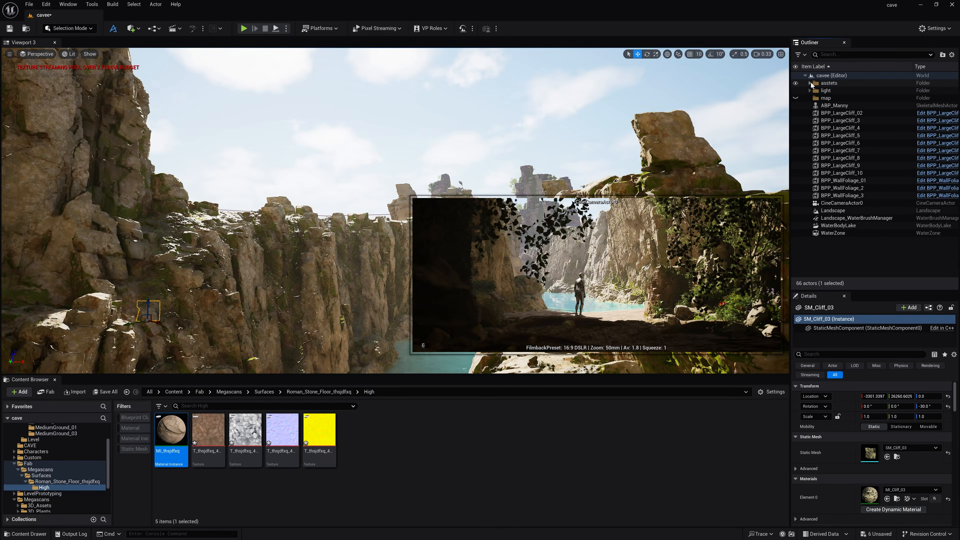
click(820, 247)
click(842, 113)
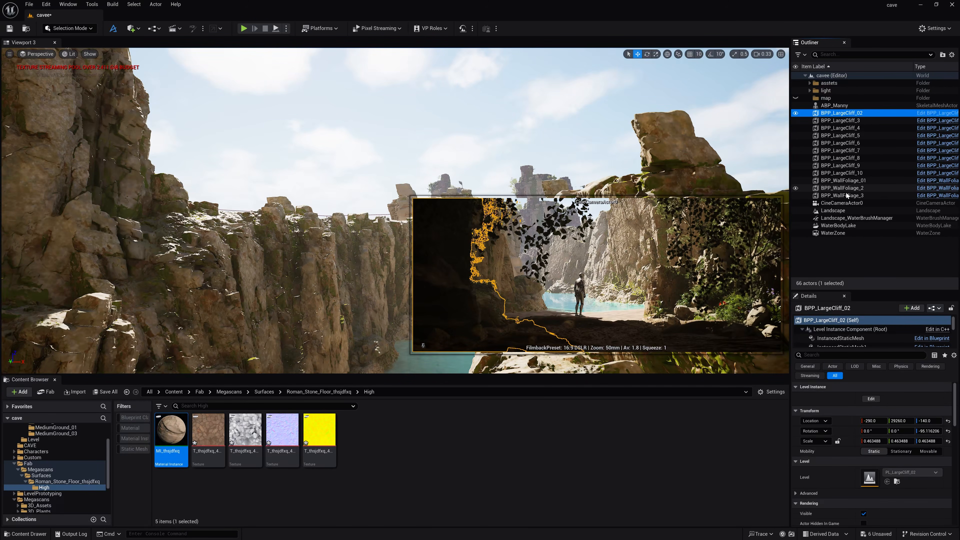
shift+click(847, 195)
click(943, 55)
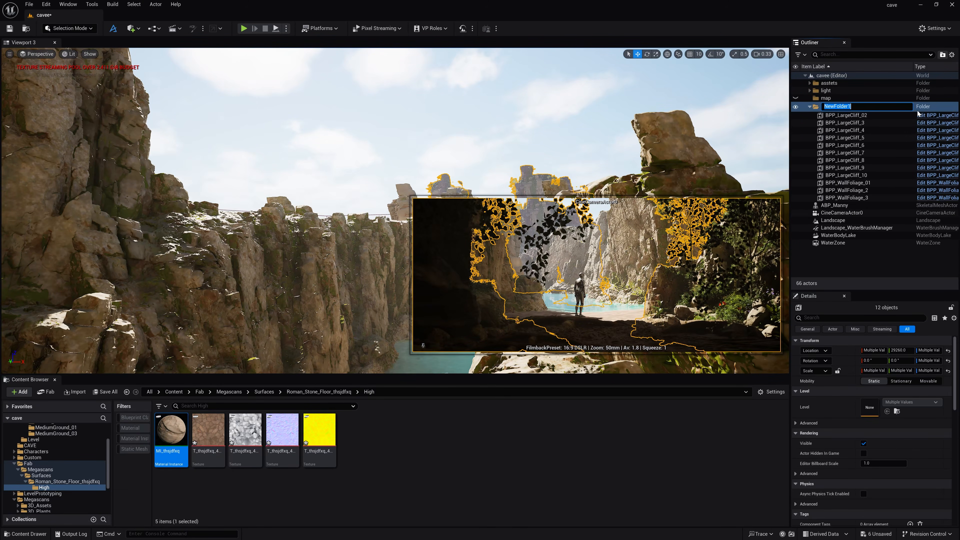
text(Bpp)
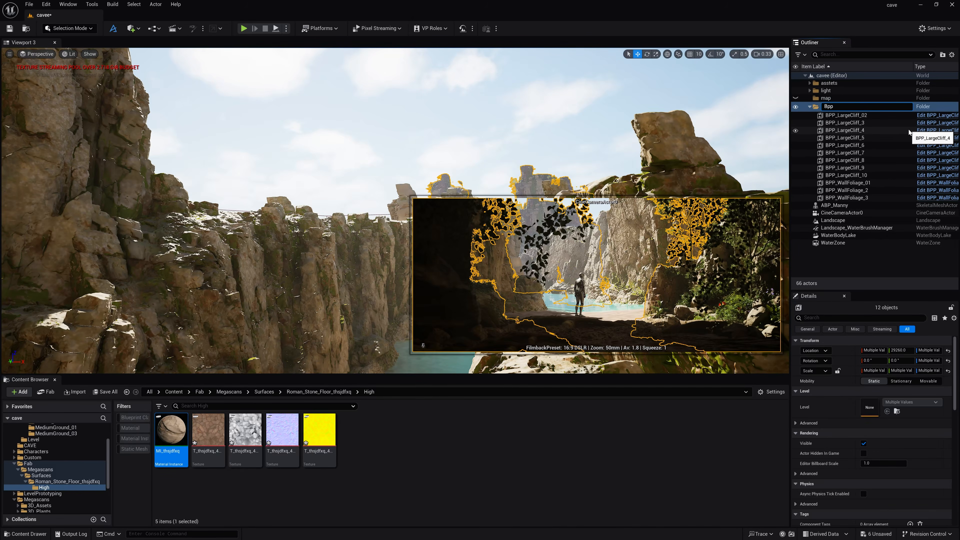
click(852, 259)
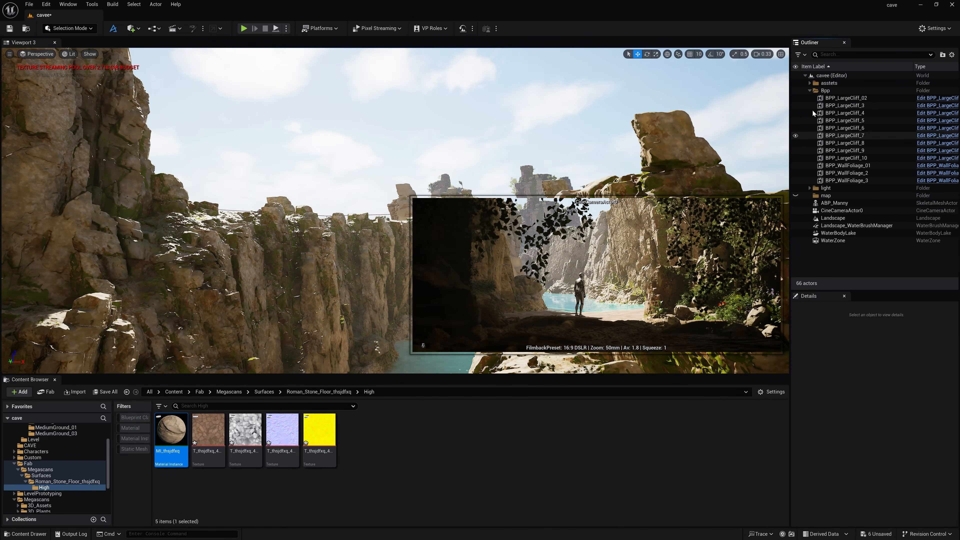
click(810, 92)
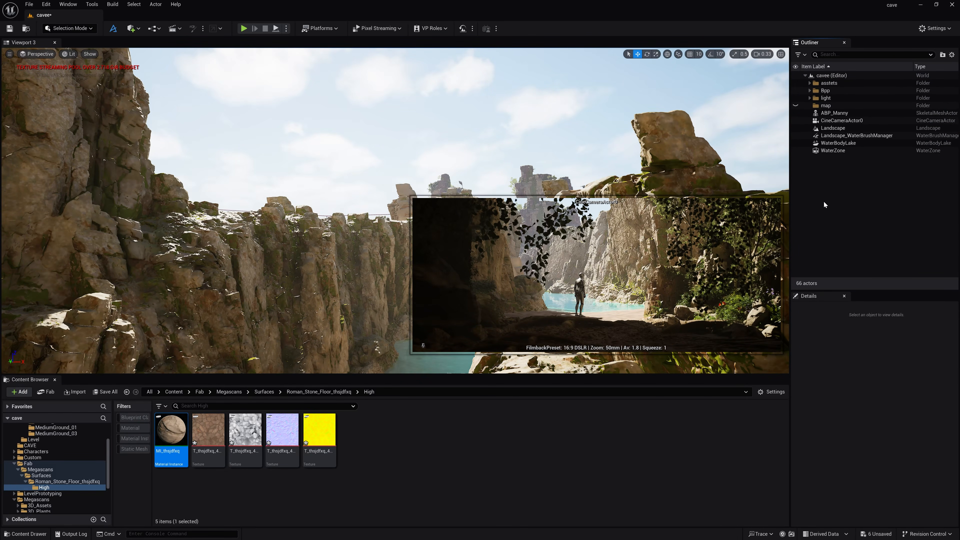
Switch the editor to Foliage mode and open the list for adding foliage, closing it without a choice
key(shift+3)
click(20, 199)
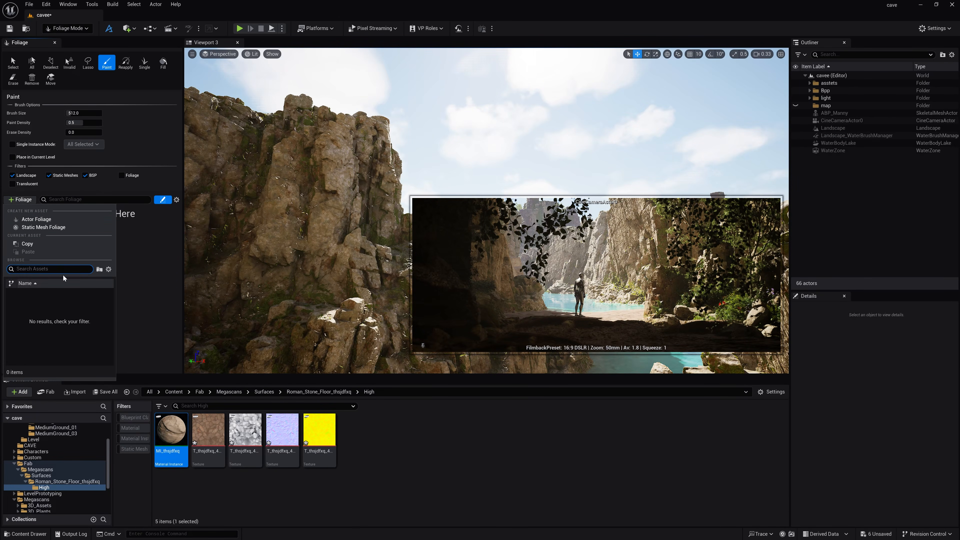
click(133, 262)
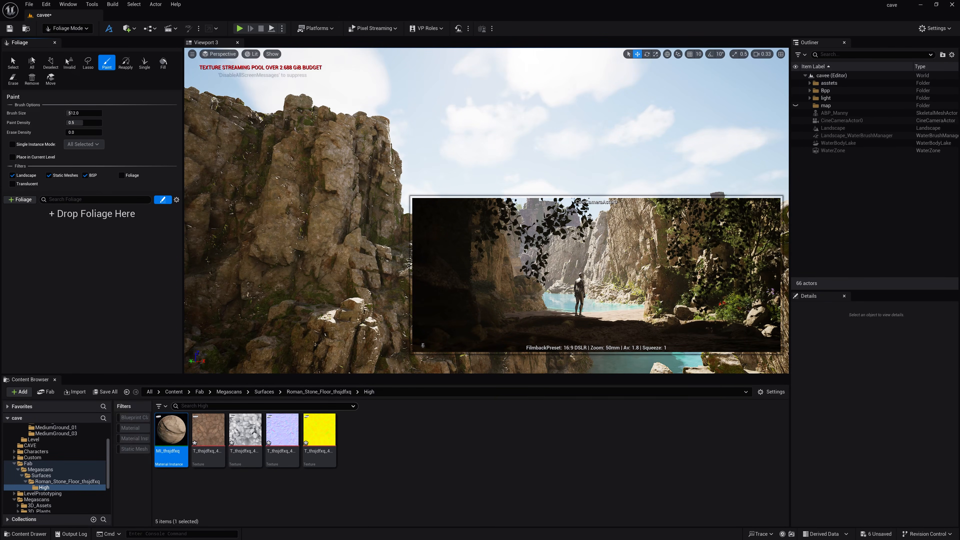
Open the Megascans 3D_Plants folder, filter it to static meshes and browse the plants for foliage painting
scroll(33, 474, up, 1)
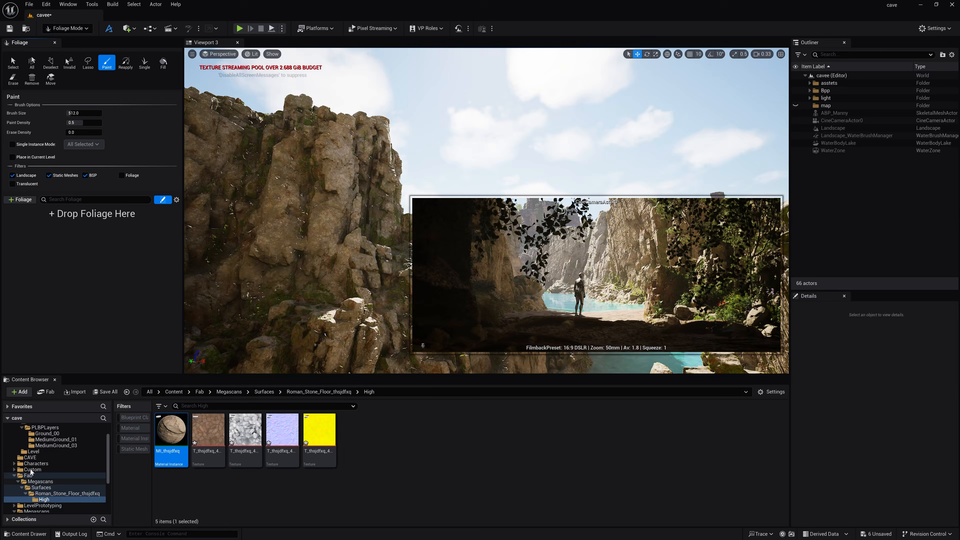
scroll(31, 471, up, 2)
scroll(52, 479, down, 5)
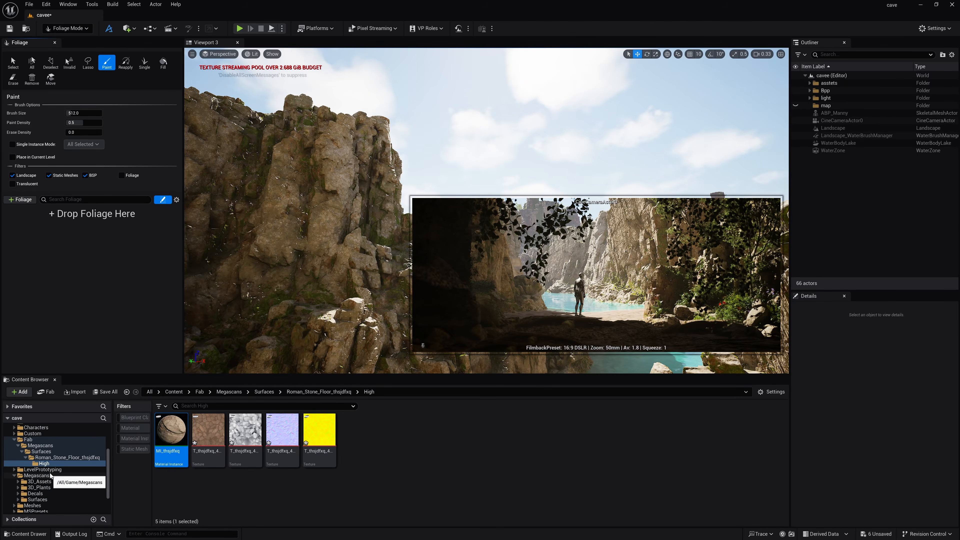
click(41, 446)
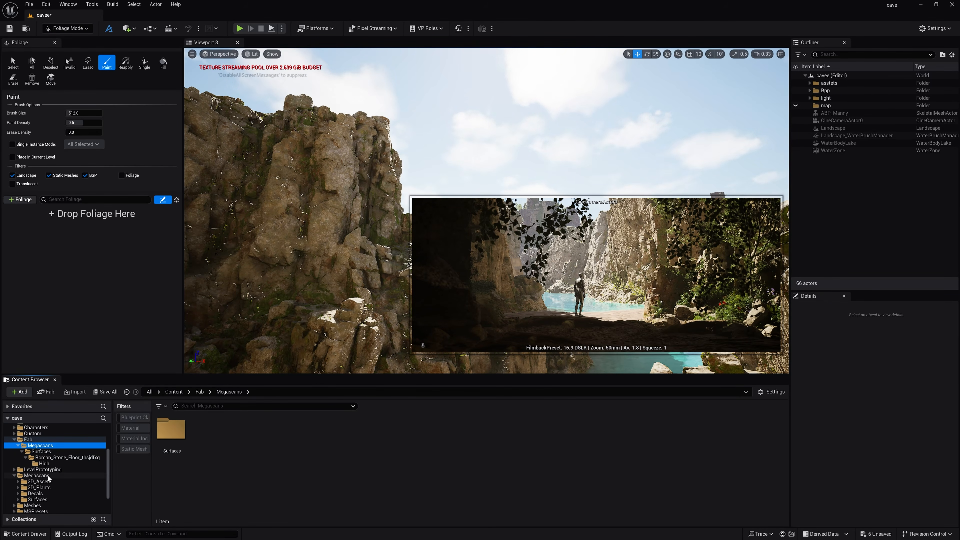
click(37, 475)
click(39, 488)
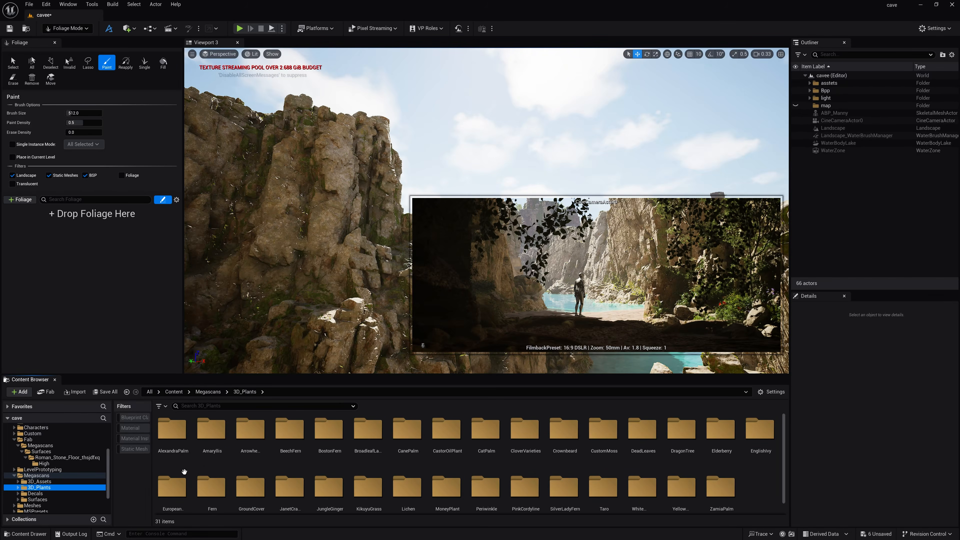
click(140, 451)
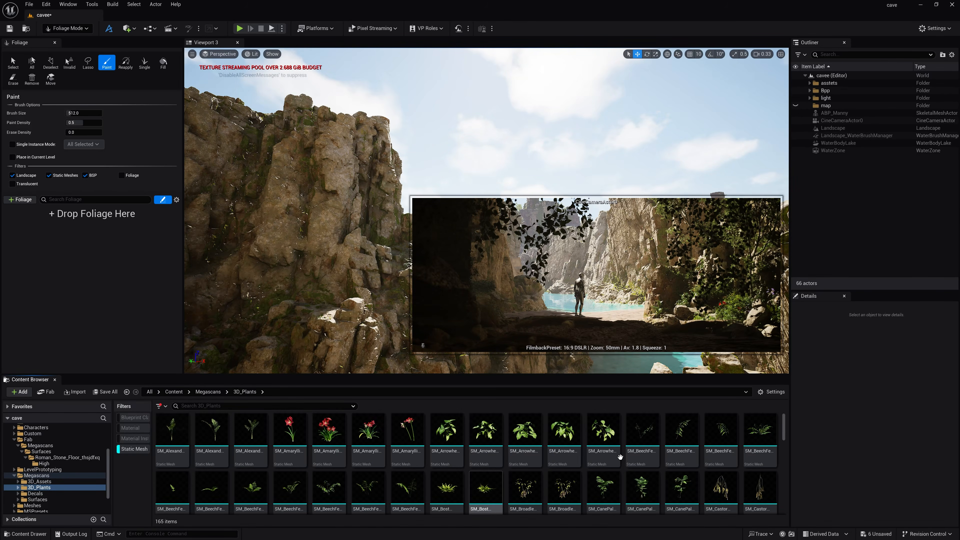
scroll(435, 444, down, 3)
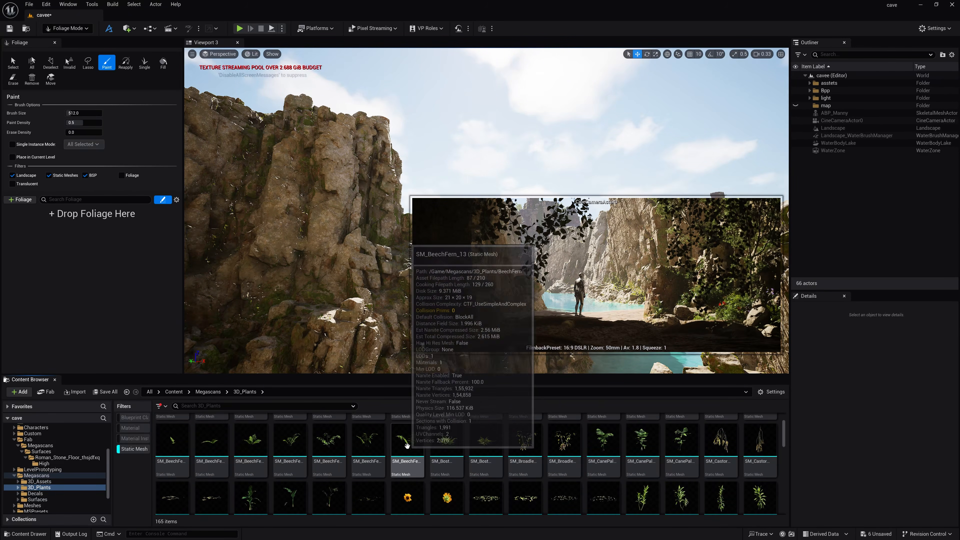
scroll(408, 446, down, 1)
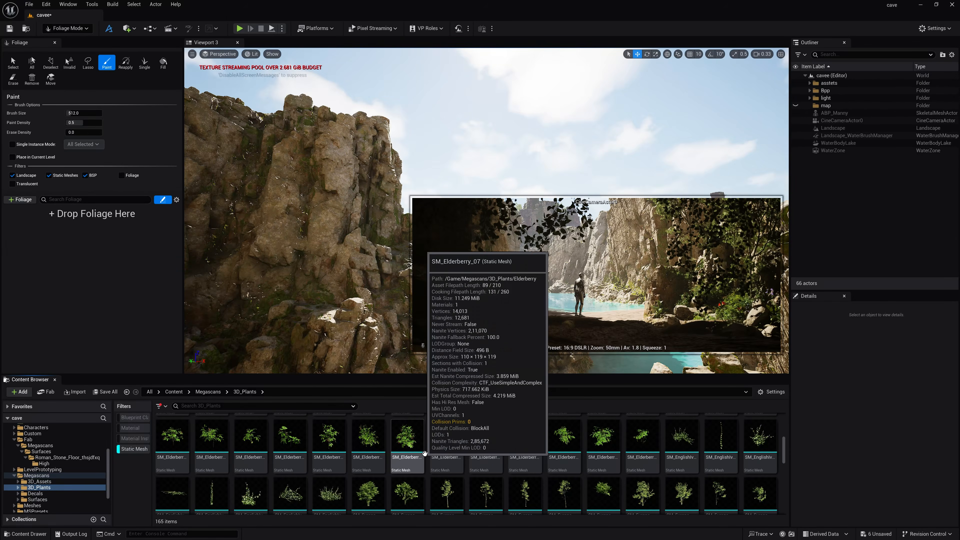
Add five Megascans plant meshes, including an SM_Elderberry variant and SM_YellowArchangel_04, to the foliage list
scroll(412, 450, down, 1)
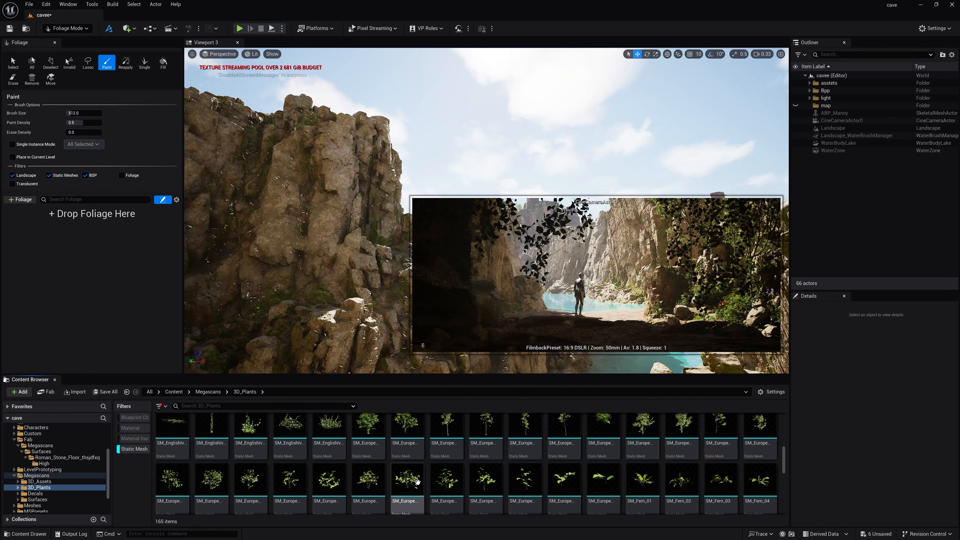
scroll(368, 463, up, 1)
drag(373, 449, 44, 211)
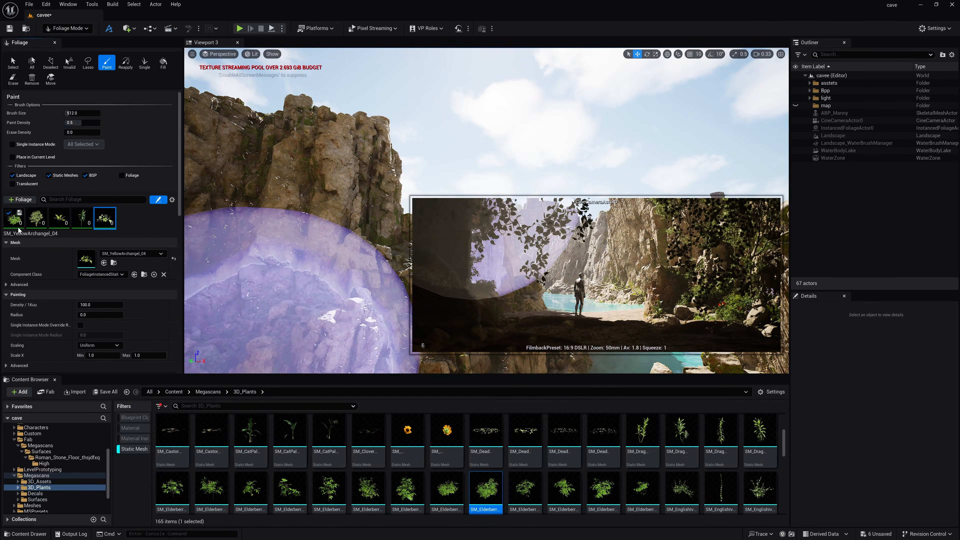
Switch to single-instance placement with all five foliage types selected and place one set on the cliff
click(38, 146)
mouse_move(402, 216)
right_down()
mouse_move(390, 306)
mouse_move(374, 221)
mouse_move(385, 231)
mouse_move(427, 223)
mouse_move(410, 222)
mouse_move(442, 261)
mouse_move(461, 178)
right_up()
click(357, 236)
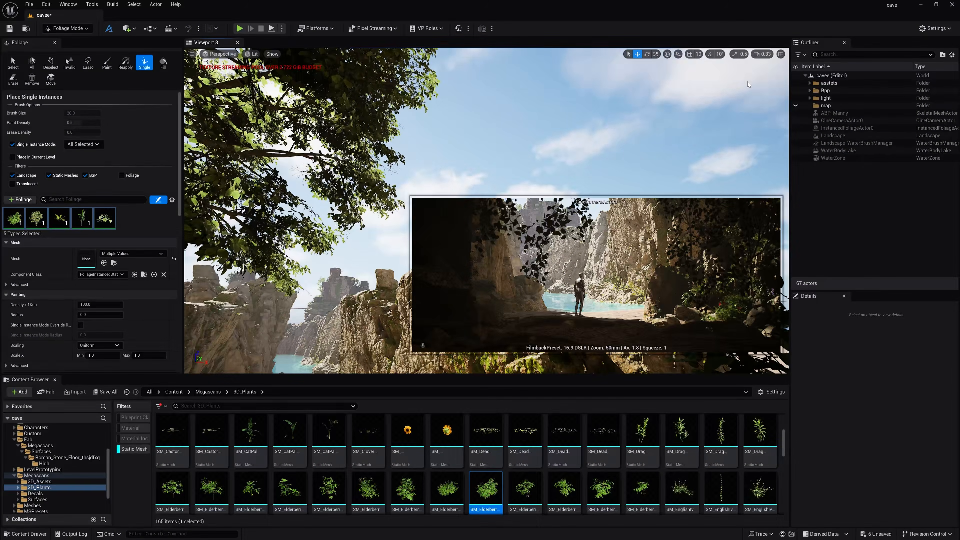
Exclude the landscape and include translucent surfaces in the placement filters, and place single foliage instances across the cliffs beside the lake
click(762, 54)
click(716, 71)
right_drag(567, 136, 650, 212)
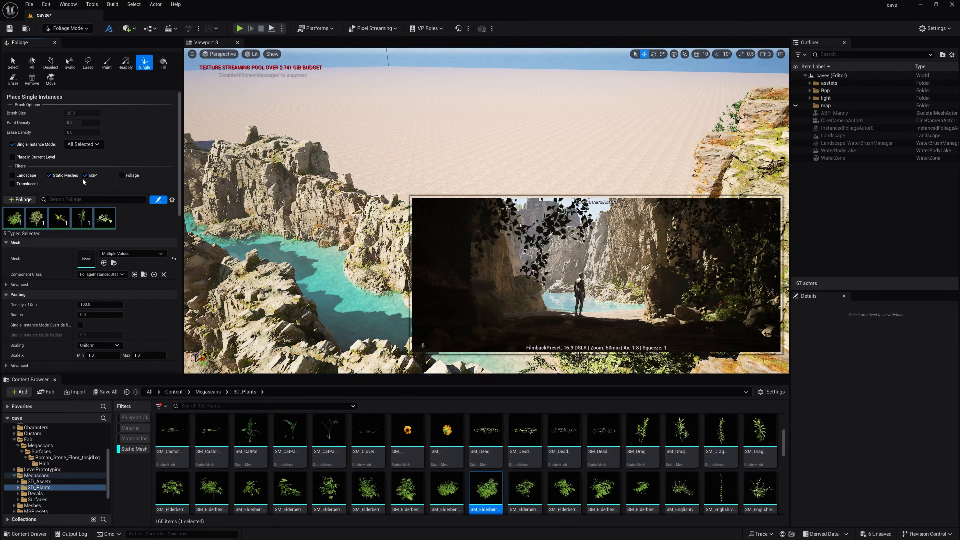
click(333, 206)
right_drag(334, 206, 338, 159)
click(303, 242)
click(333, 212)
click(393, 189)
click(451, 183)
Continue placing single instances of the five foliage types on the cliff tops further along the canyon
scroll(453, 124, up, 2)
click(338, 158)
click(317, 121)
click(302, 83)
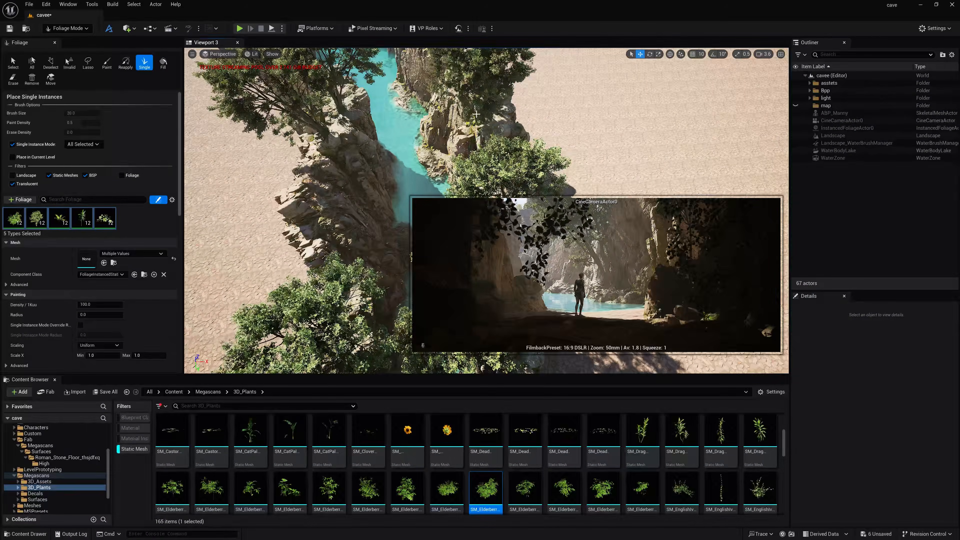
click(473, 76)
click(476, 118)
click(430, 97)
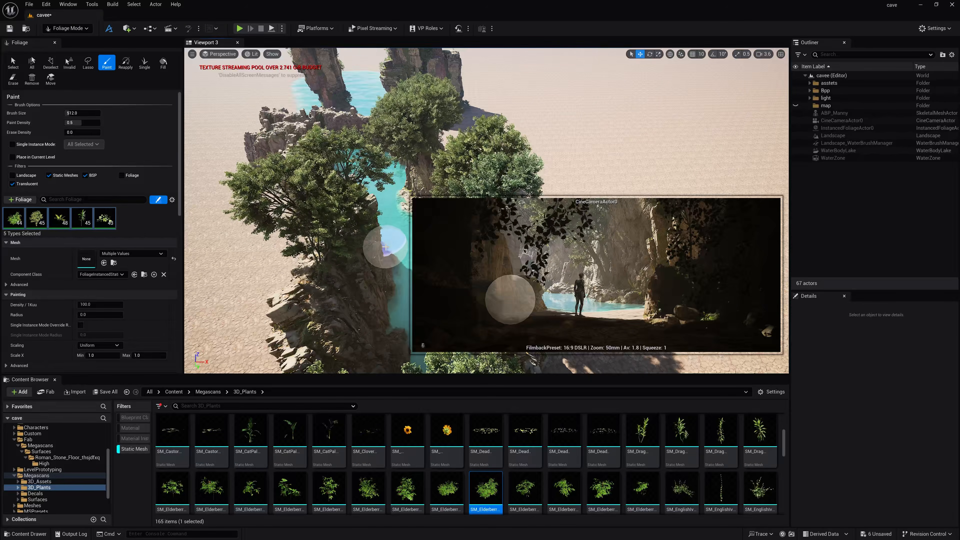
Undo the last foliage stroke and repaint the canyon cliffs with the foliage density set to 10
right_drag(386, 247, 449, 150)
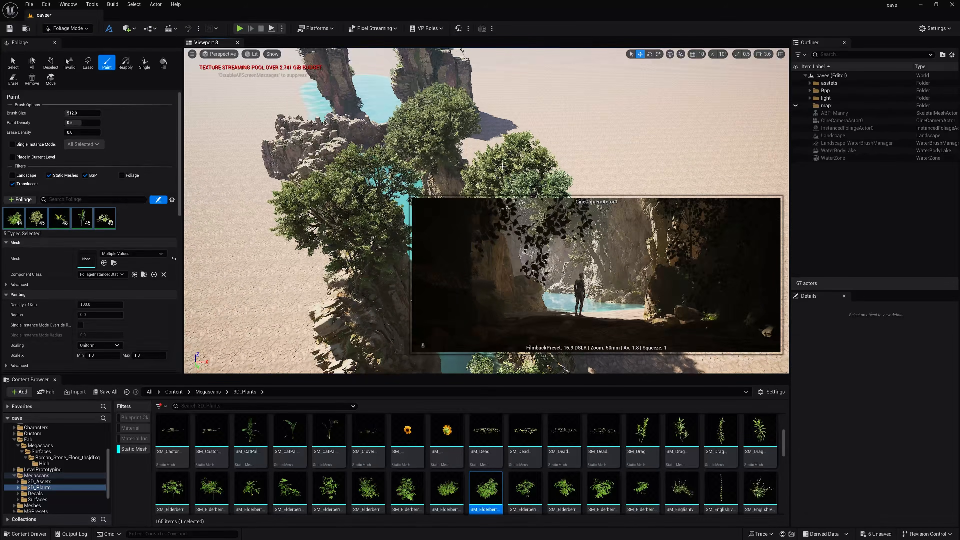
key(ctrl+z)
click(94, 305)
text(1)
mouse_move(455, 152)
mouse_down()
mouse_move(318, 157)
mouse_move(308, 303)
mouse_up()
right_drag(309, 303, 359, 321)
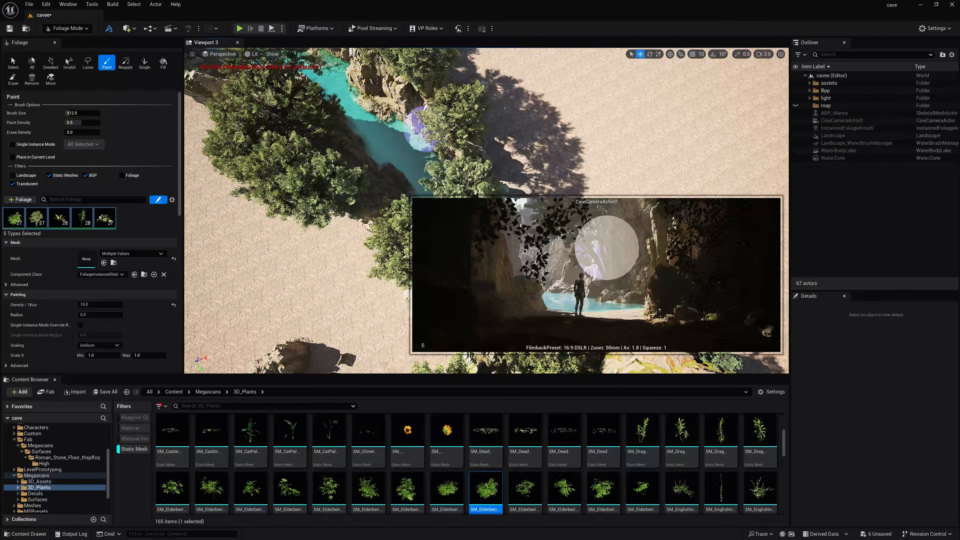
right_drag(397, 187, 375, 257)
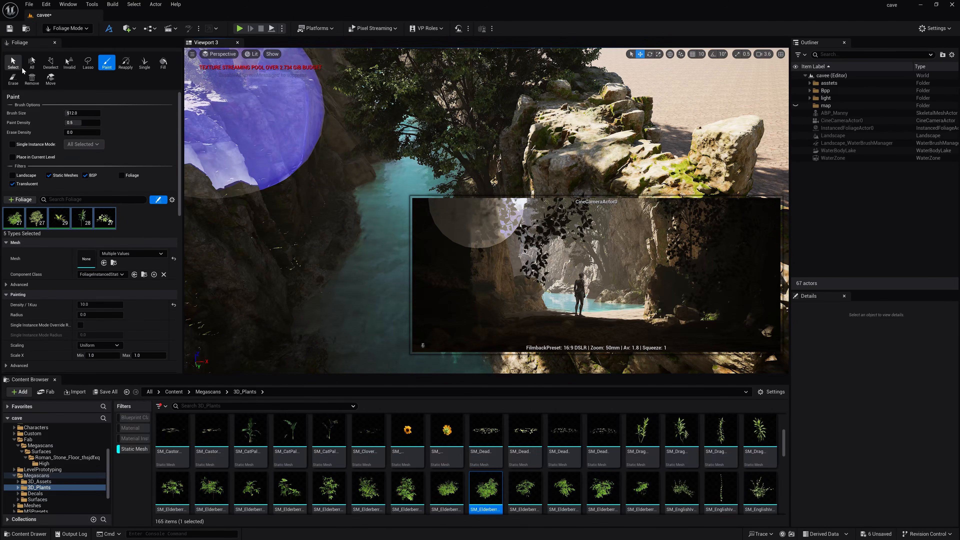
Stop painting and place the SM_SilverLadyFern_01 mesh on the stone ground beside the sunlit rock near the character
click(14, 62)
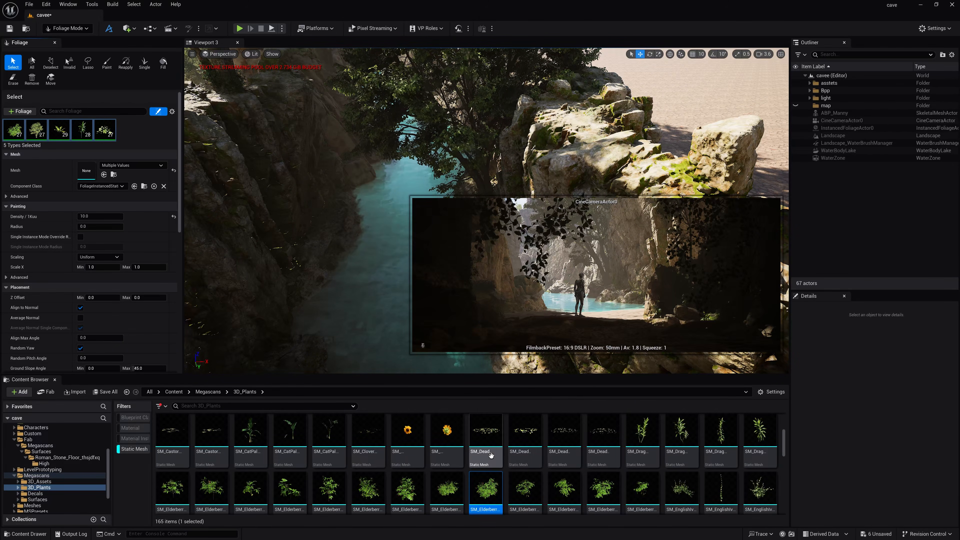
scroll(502, 499, down, 5)
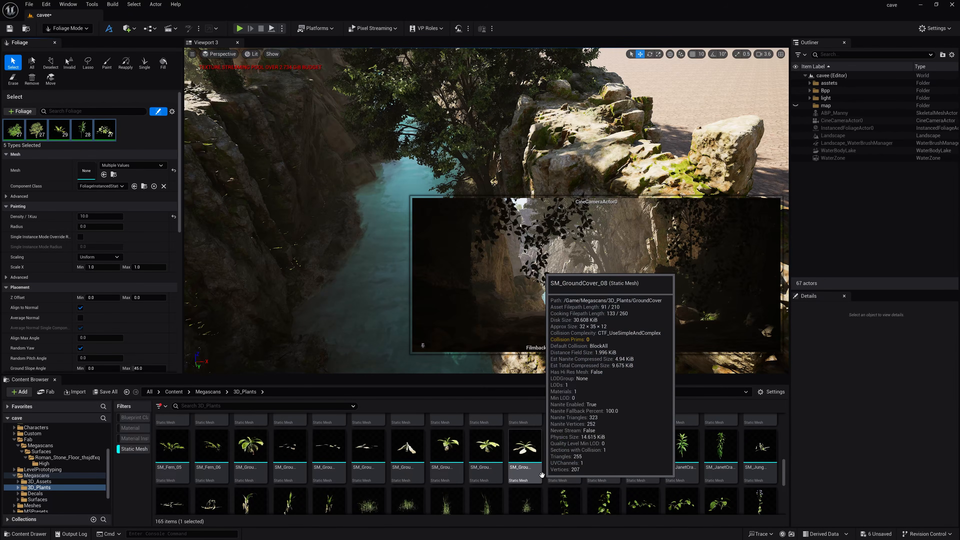
scroll(537, 469, down, 3)
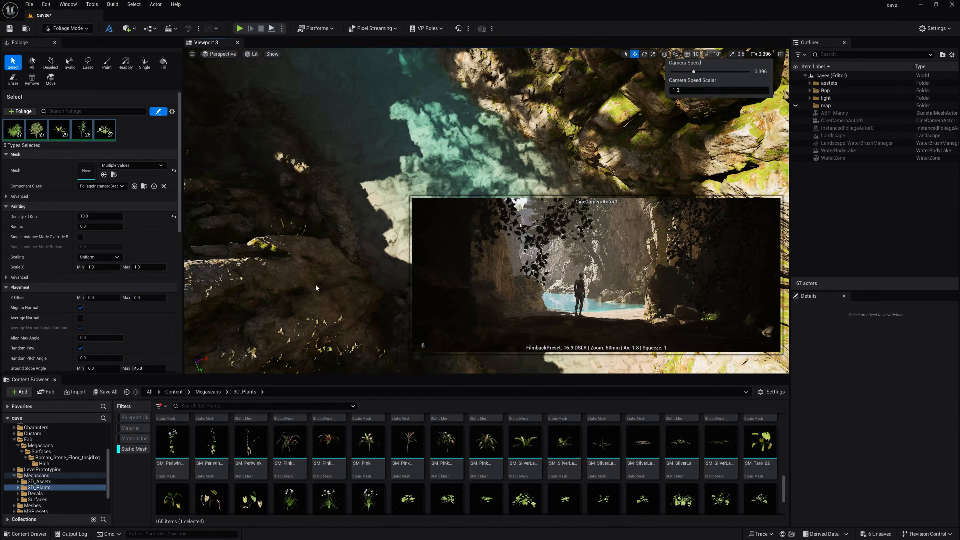
right_drag(487, 159, 385, 95)
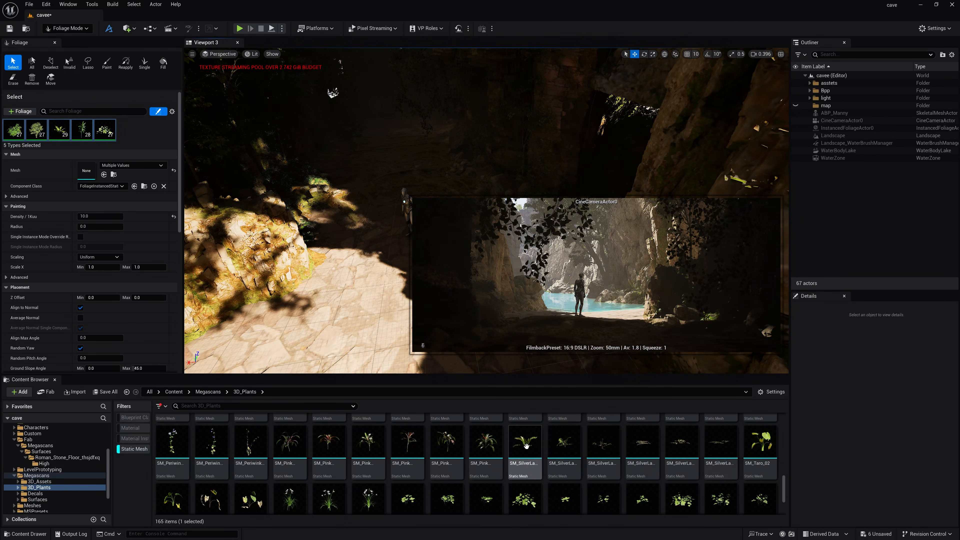
drag(526, 442, 320, 283)
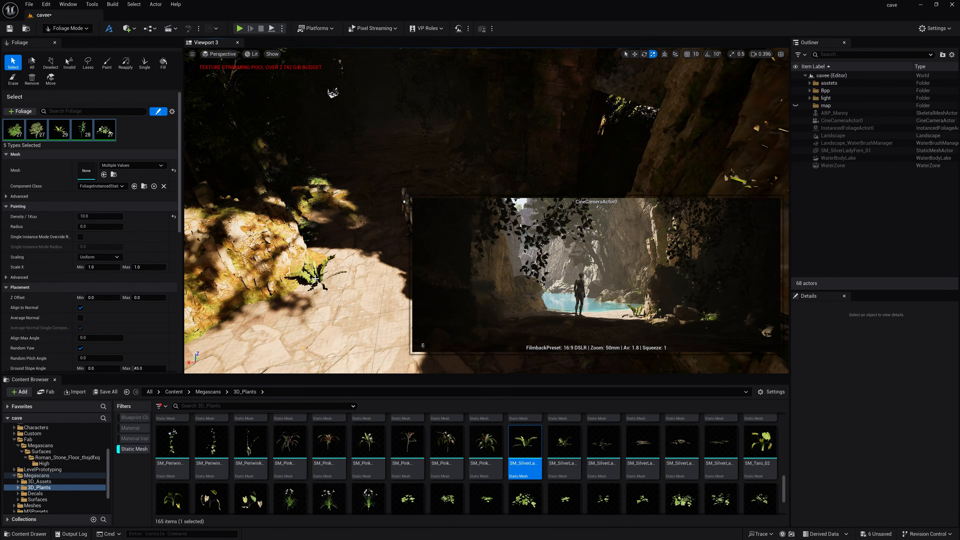
Return to Selection mode and duplicate the fern, moving the copy along the base of the sunlit rock
click(68, 28)
click(70, 37)
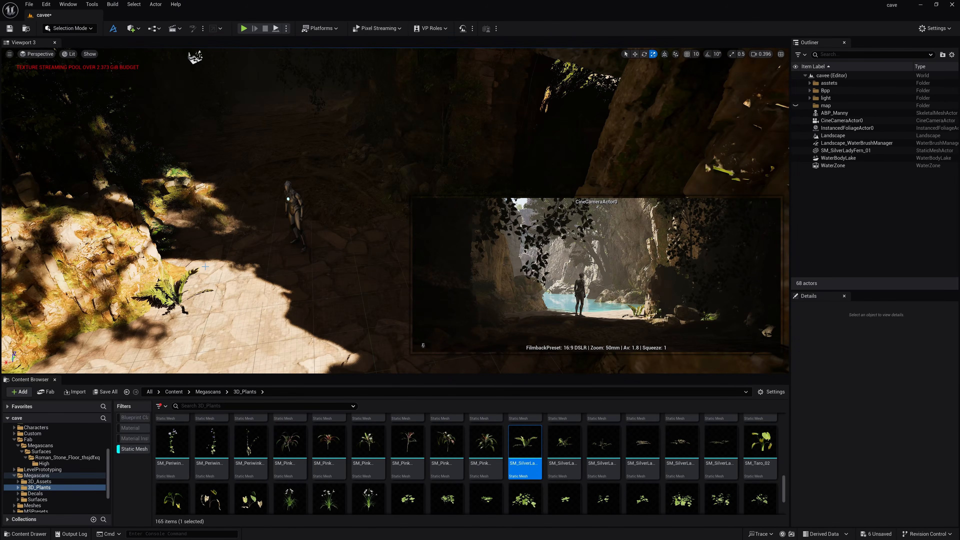
click(170, 291)
right_drag(170, 291, 129, 362)
mouse_move(228, 298)
right_down()
mouse_move(159, 242)
mouse_move(229, 298)
right_up()
key(w)
alt+drag(348, 235, 402, 234)
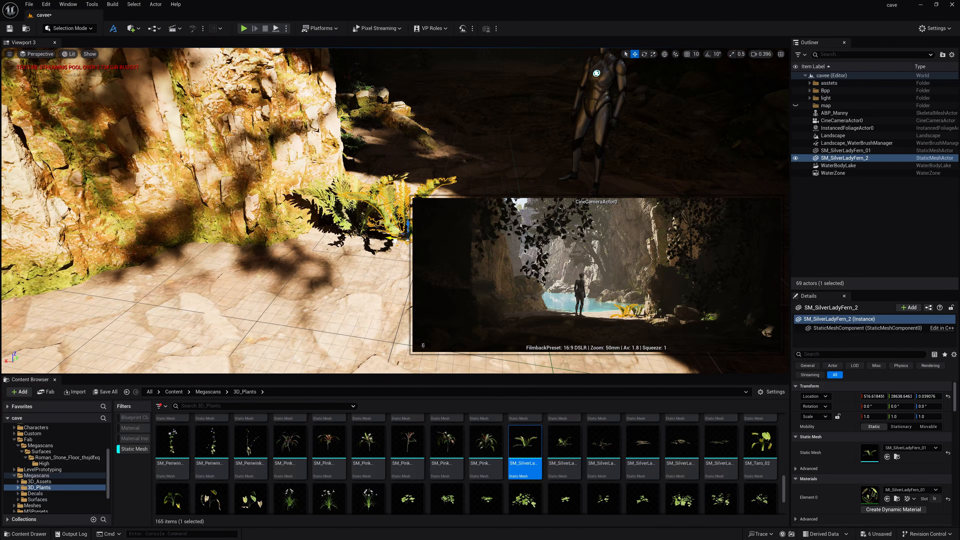
Add SM_KikuyuGrass_07, SM_EuropeanHornbeam_Forest_02 and SM_BroadleafLadyPalm_05 near the ferns, scaling the palm to about 3.29 and dropping it to the ground
right_drag(349, 215, 463, 248)
drag(312, 210, 329, 155)
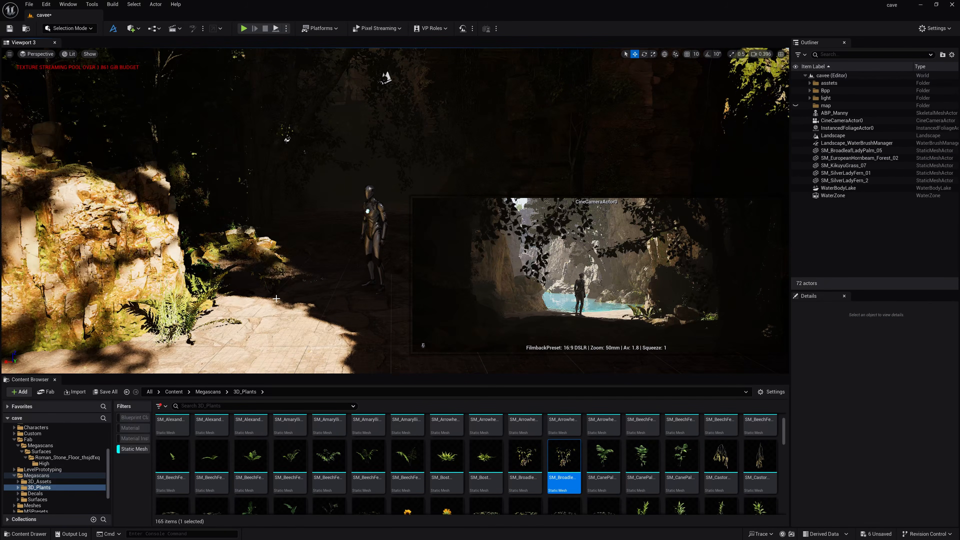
drag(276, 298, 305, 261)
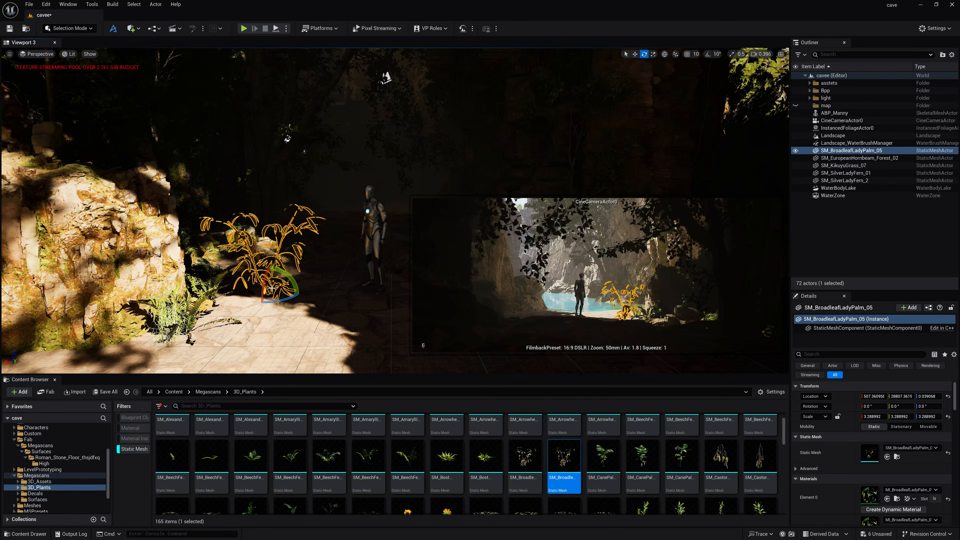
key(End)
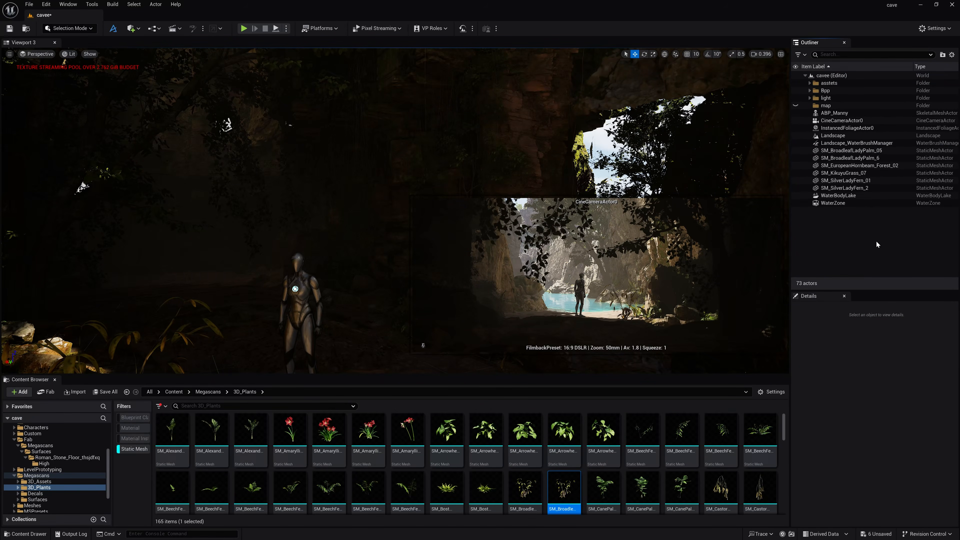
Look through CineCameraActor0 and pilot it closer to the character facing the lake
click(45, 55)
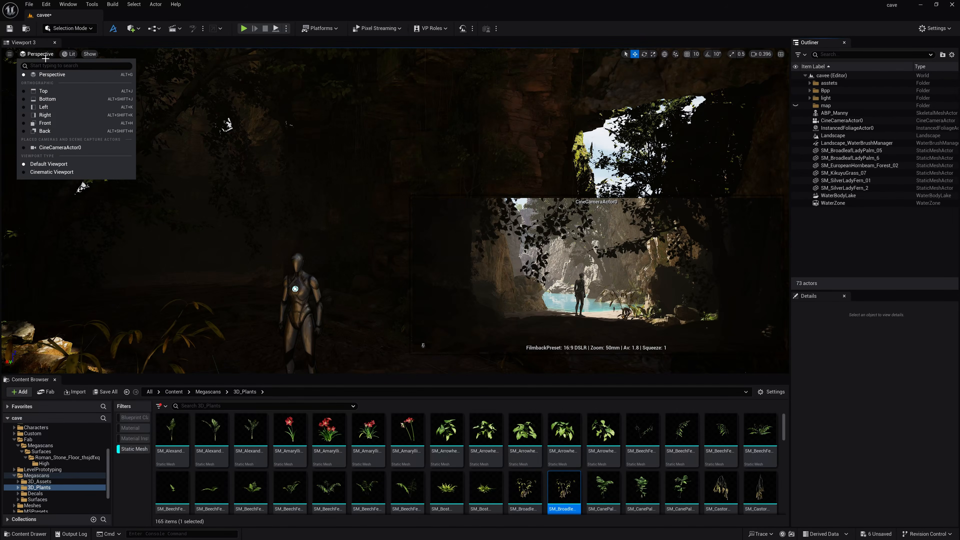
click(63, 149)
right_drag(409, 239, 376, 224)
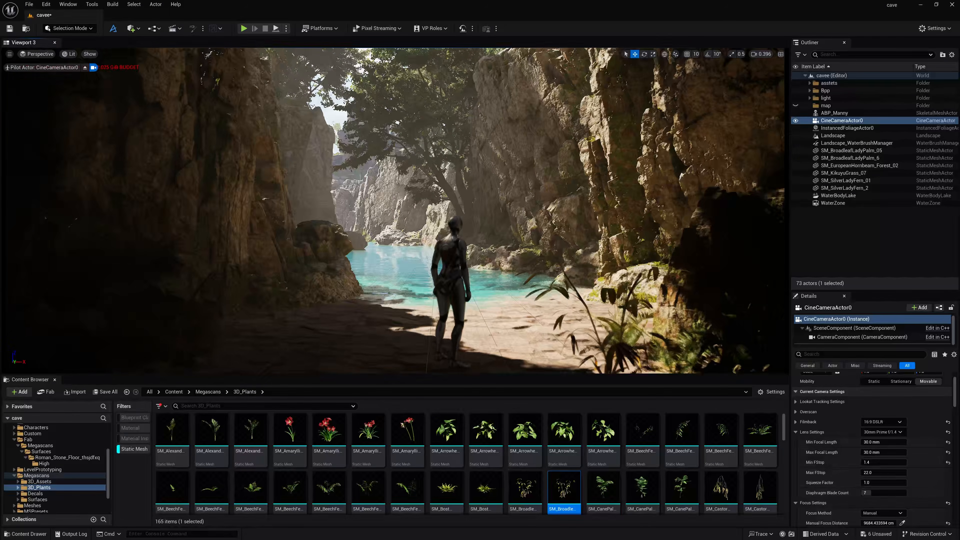
right_drag(376, 224, 377, 224)
key(w)
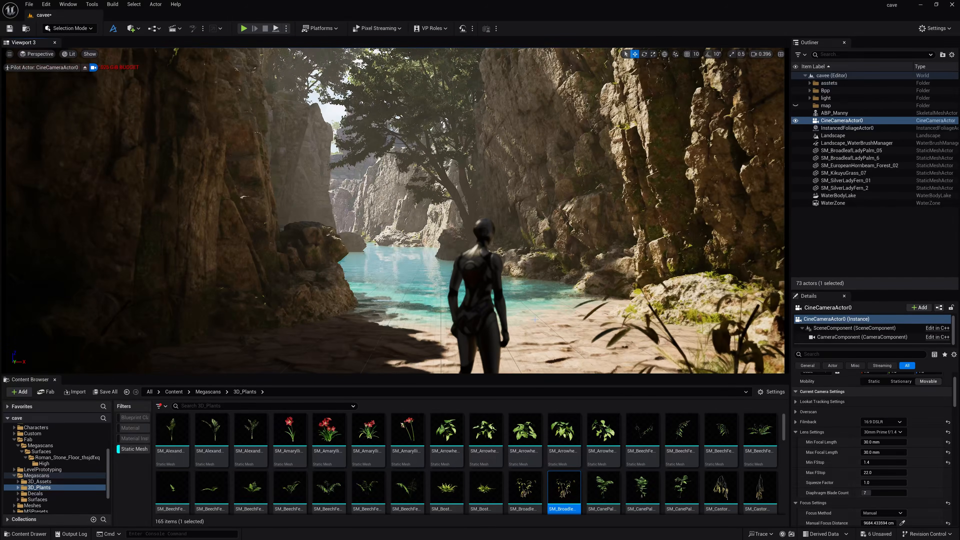
Select the lake's water body and open its assigned Water_Material_Lake instance for editing
click(401, 270)
scroll(880, 457, down, 10)
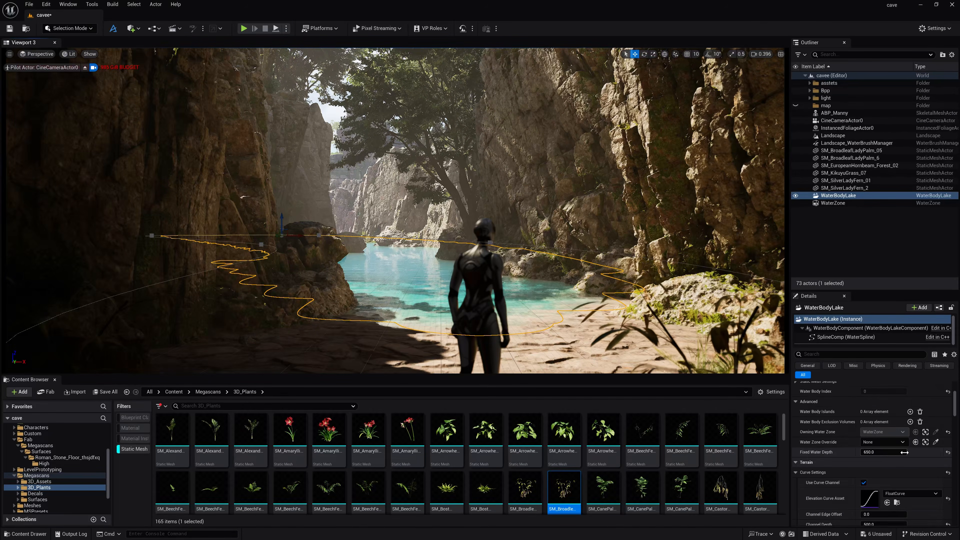
scroll(881, 458, down, 10)
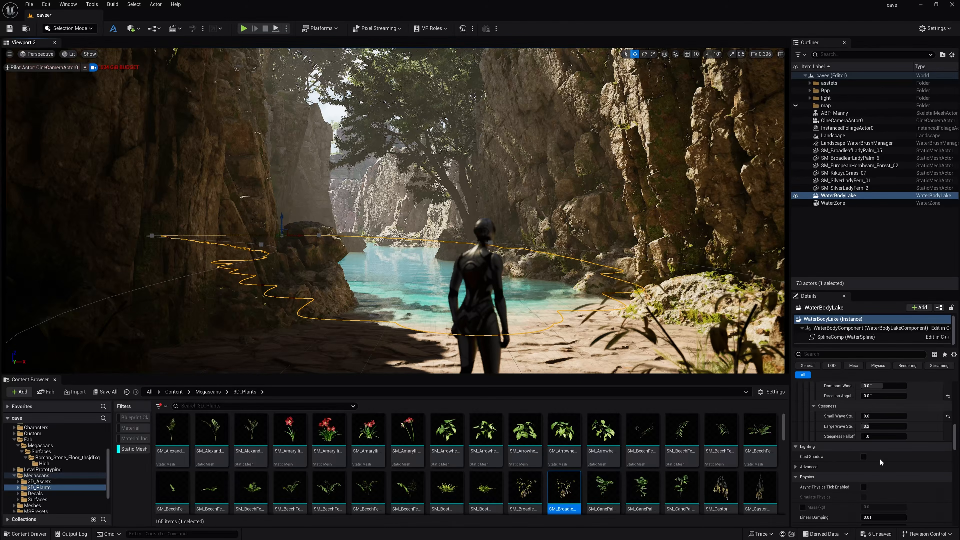
scroll(879, 459, down, 10)
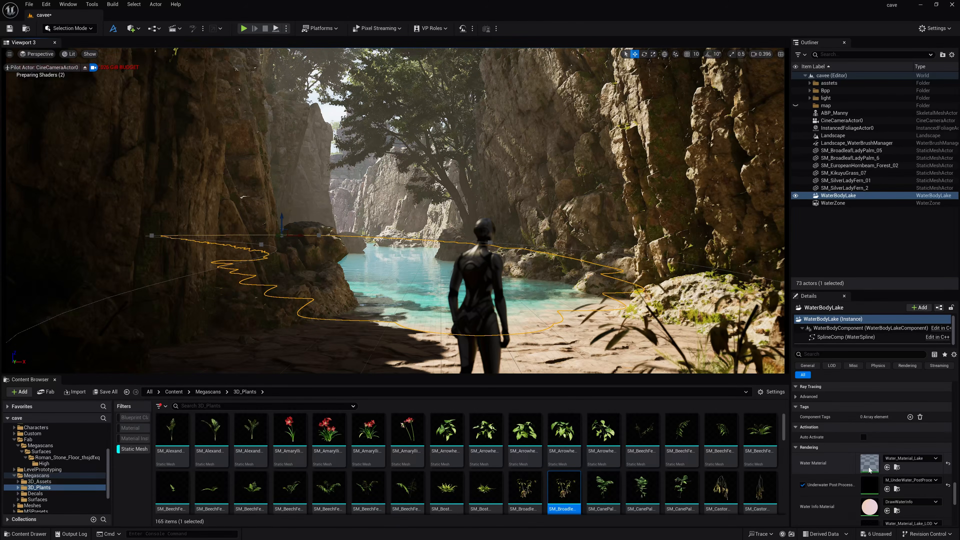
double_click(870, 463)
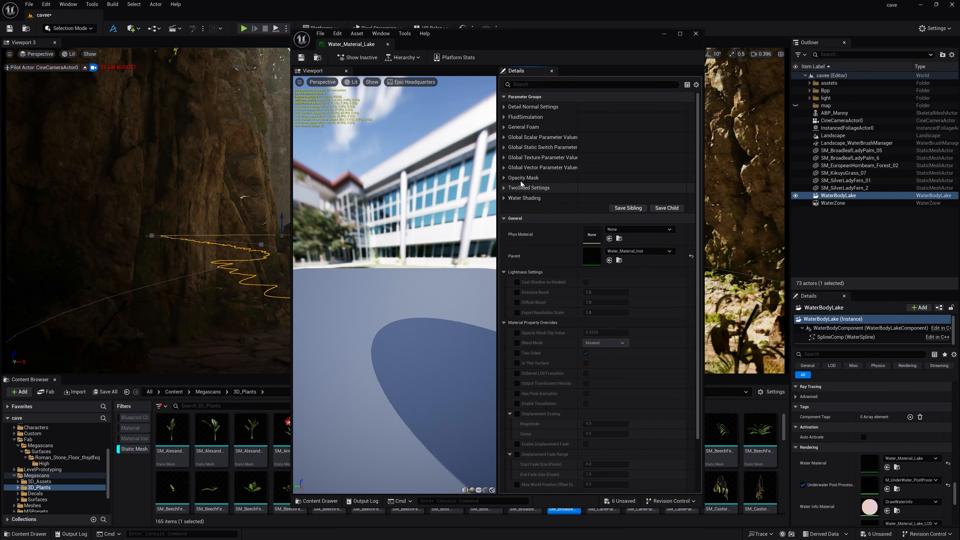
Override the lake material's Absorption vector parameter, setting it to about R 37.35, G 101.07 and B 54.15
click(515, 168)
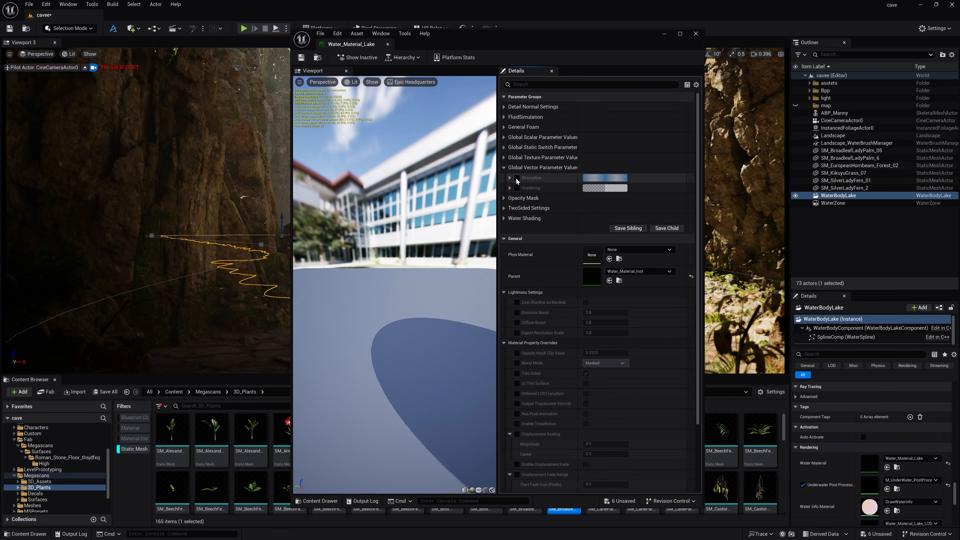
click(517, 178)
drag(562, 64, 726, 118)
click(767, 233)
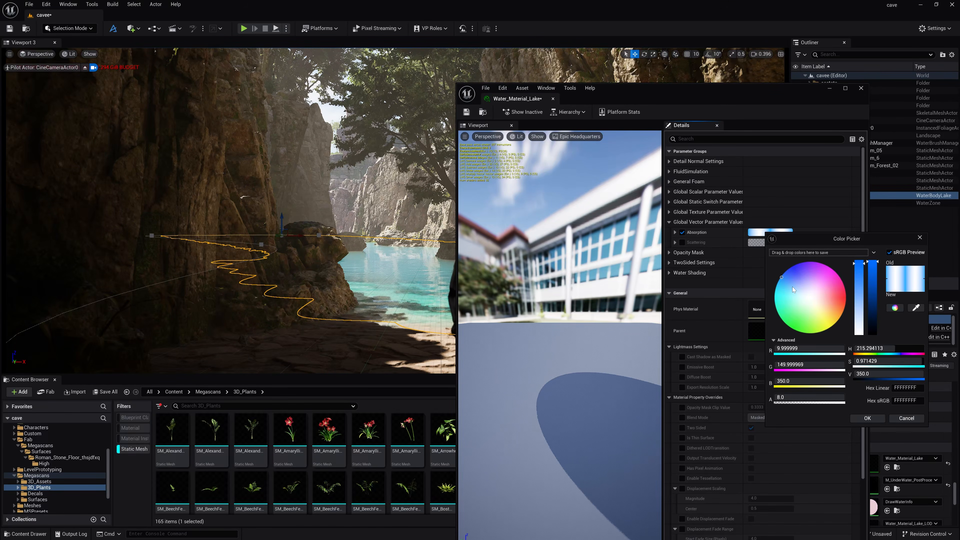
mouse_move(793, 287)
mouse_down()
mouse_move(814, 302)
mouse_move(806, 311)
mouse_up()
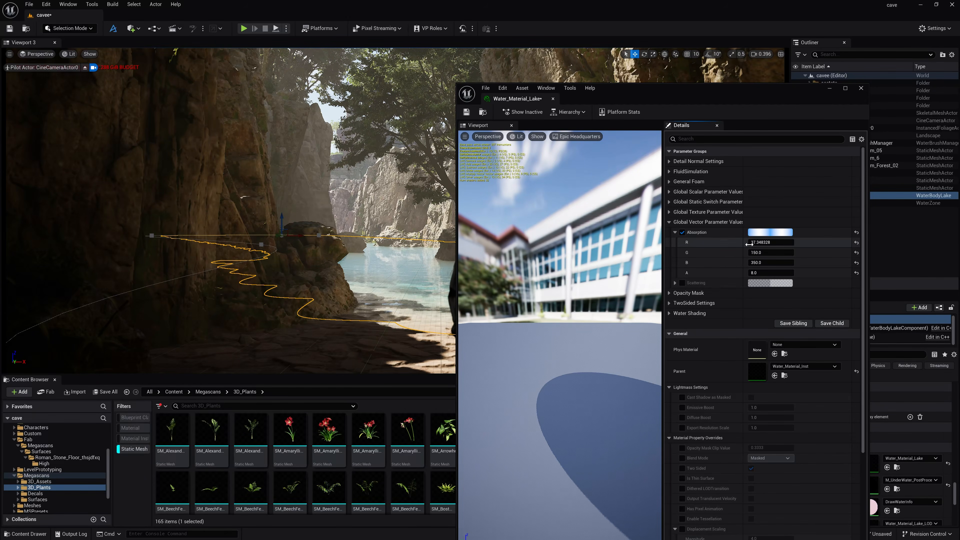
drag(771, 252, 774, 262)
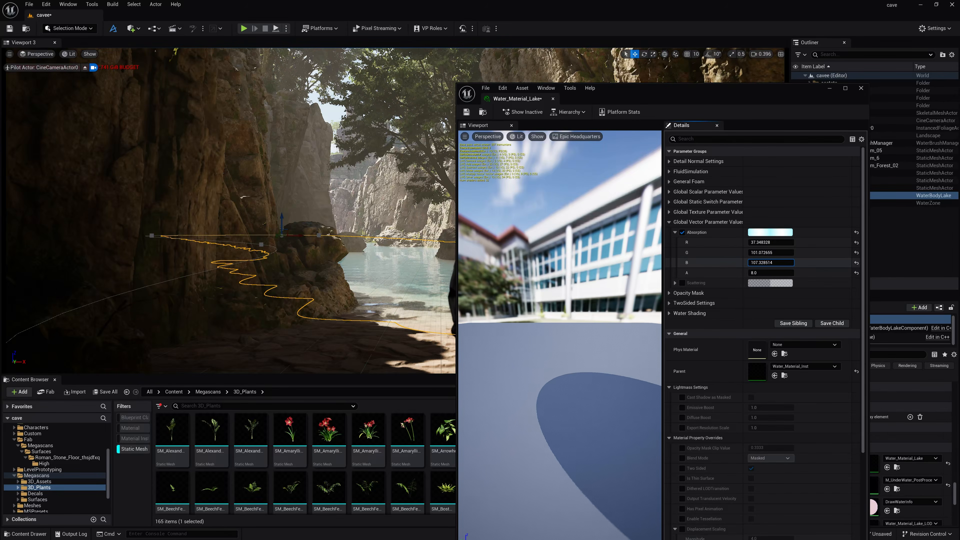
drag(771, 262, 778, 262)
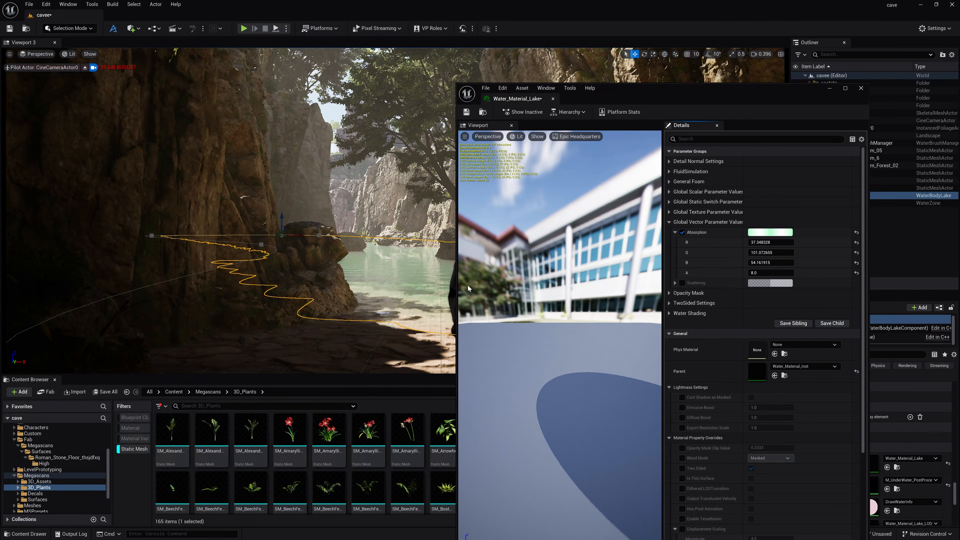
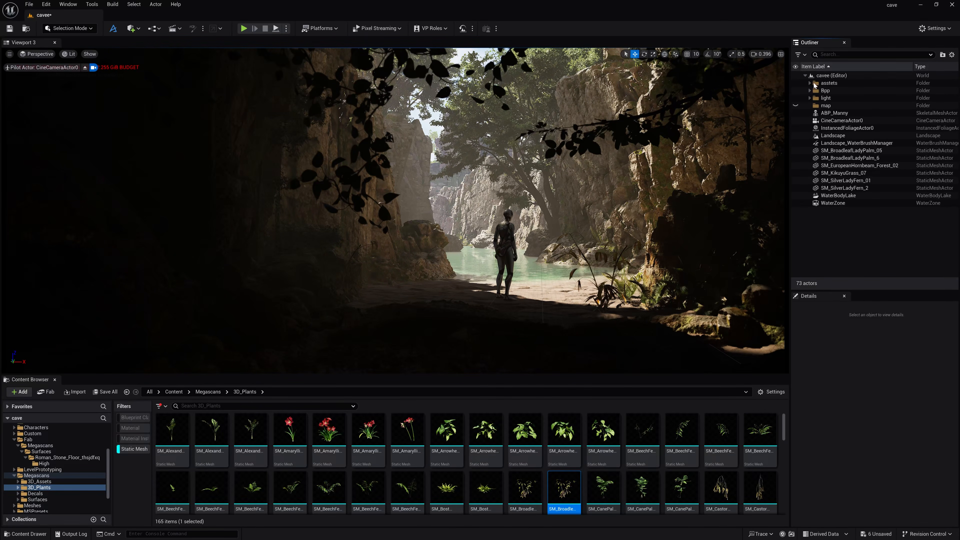
Select ExponentialHeightFog in the light folder and set its fog density to 1.0
click(810, 98)
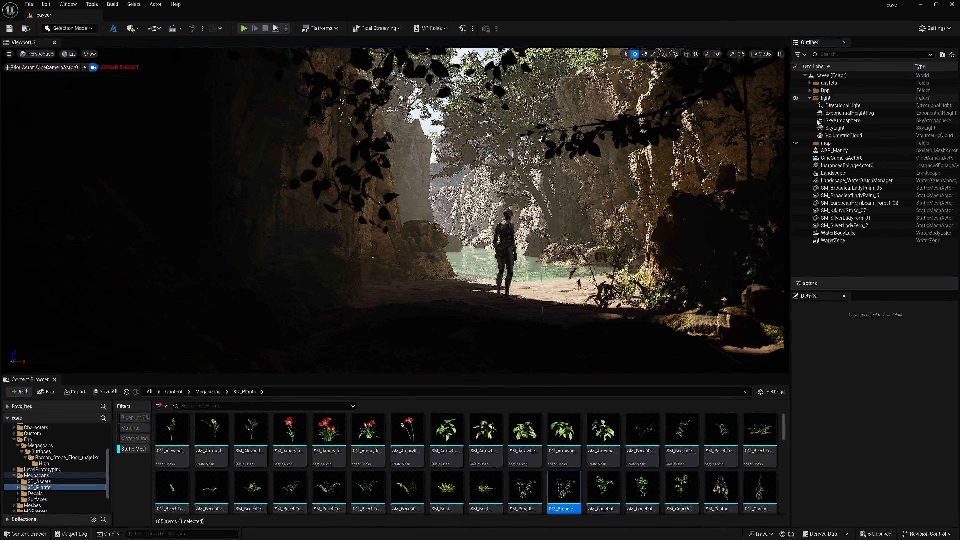
click(834, 114)
scroll(851, 454, down, 2)
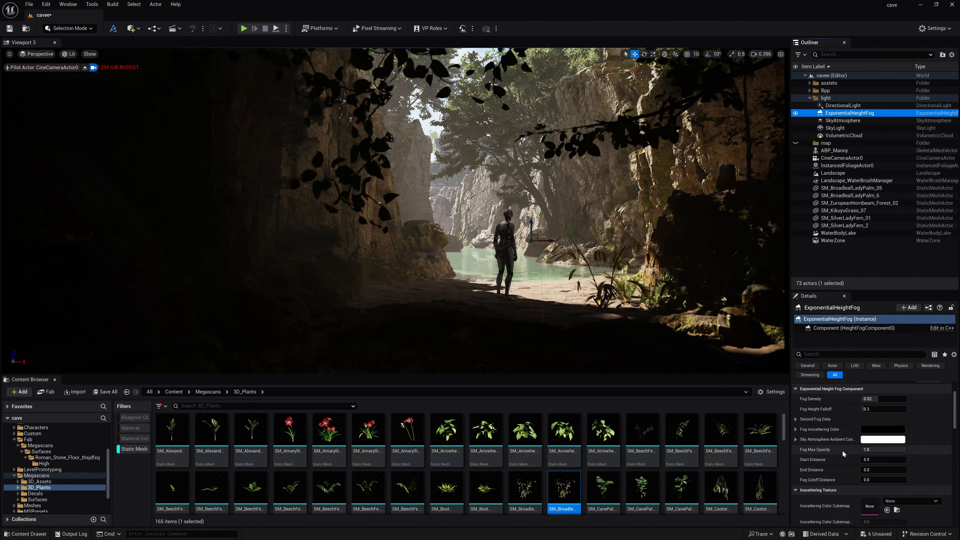
click(881, 399)
text(1)
key(Return)
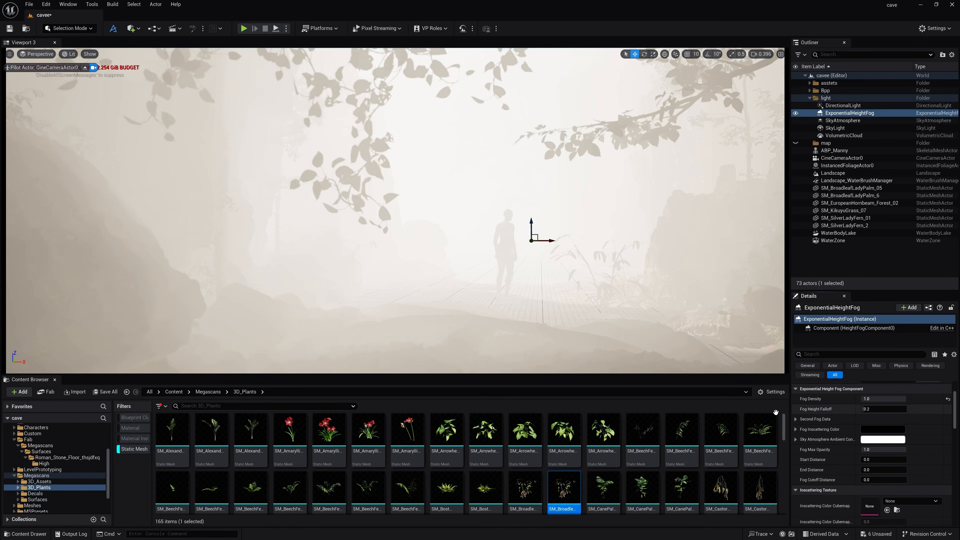
Reset the height fog's density to its default of 0.02 and set its height falloff to about 0.37
click(948, 398)
drag(869, 409, 881, 409)
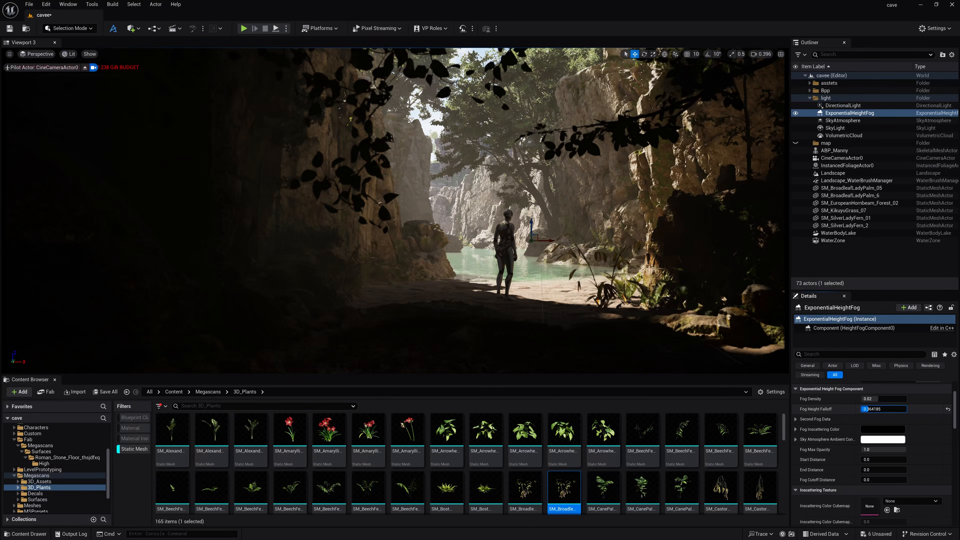
Pilot CineCameraActor0 farther back into the dark cave so the opening frames the character facing the lake
key(s)
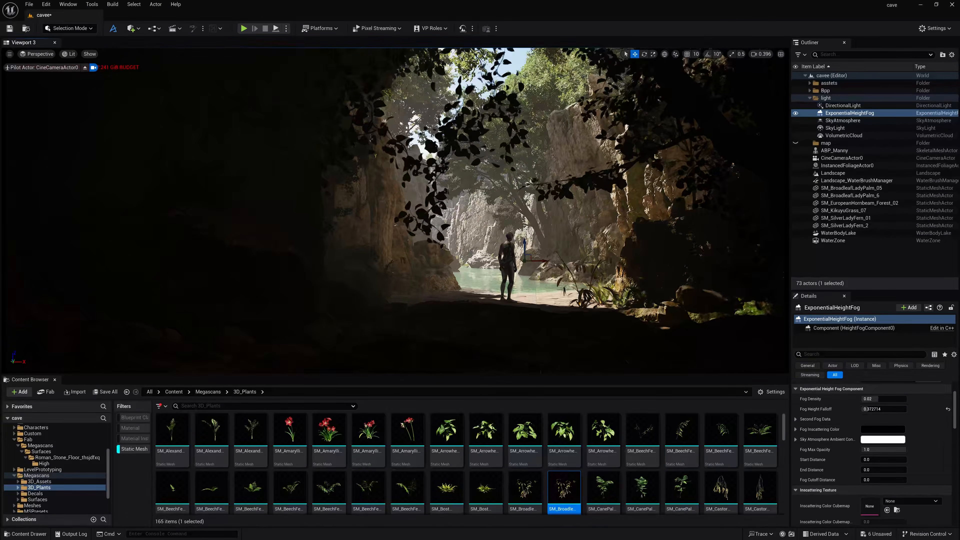
key(a)
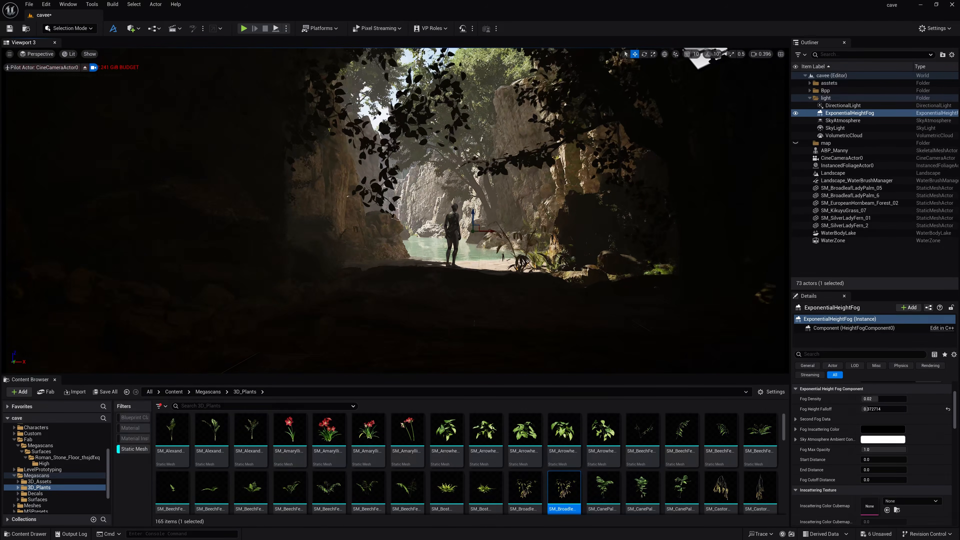
key(d)
key(w)
key(a)
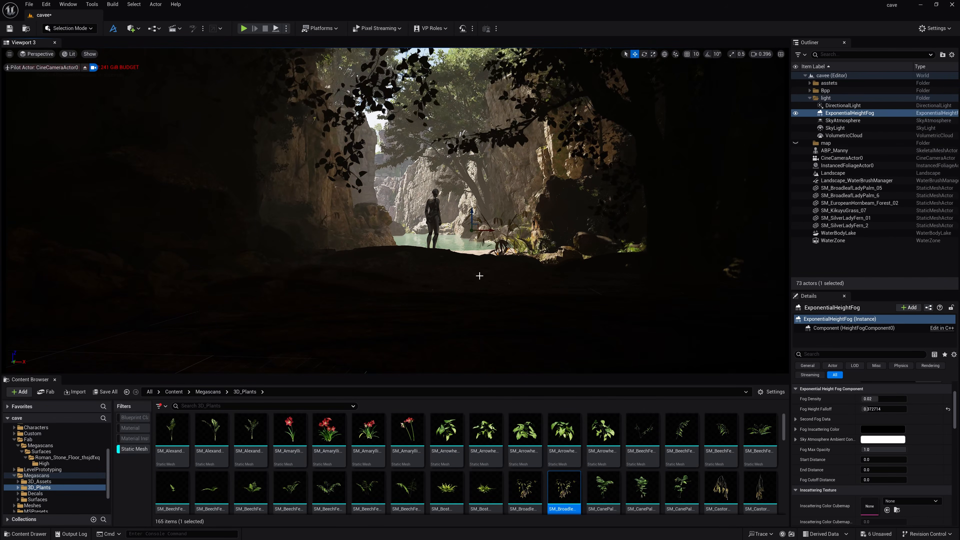
right_click(530, 282)
Set the volumetric fog's scattering distribution to about 0.46, view distance to 5234 and start distance to 80
scroll(825, 443, down, 3)
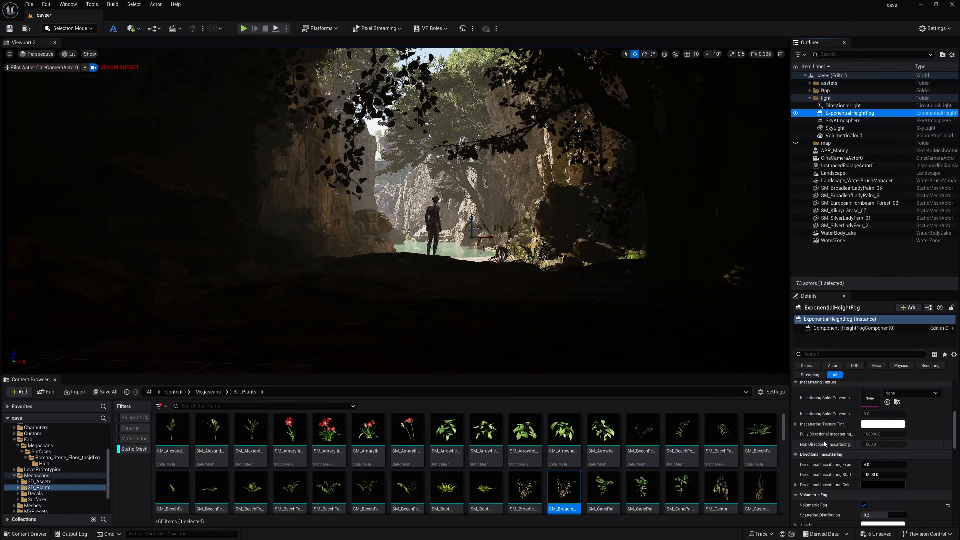
scroll(825, 443, down, 4)
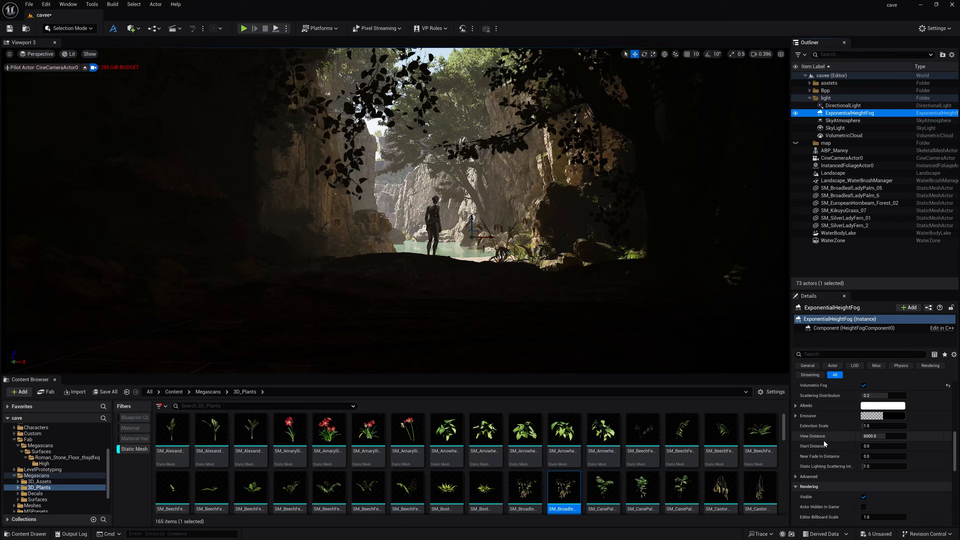
drag(883, 407, 892, 407)
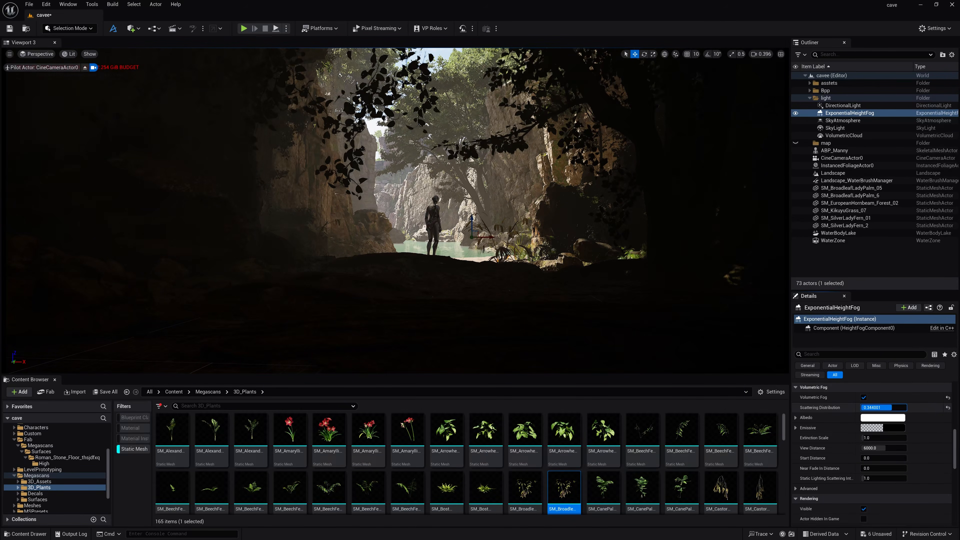
click(883, 417)
drag(761, 407, 761, 408)
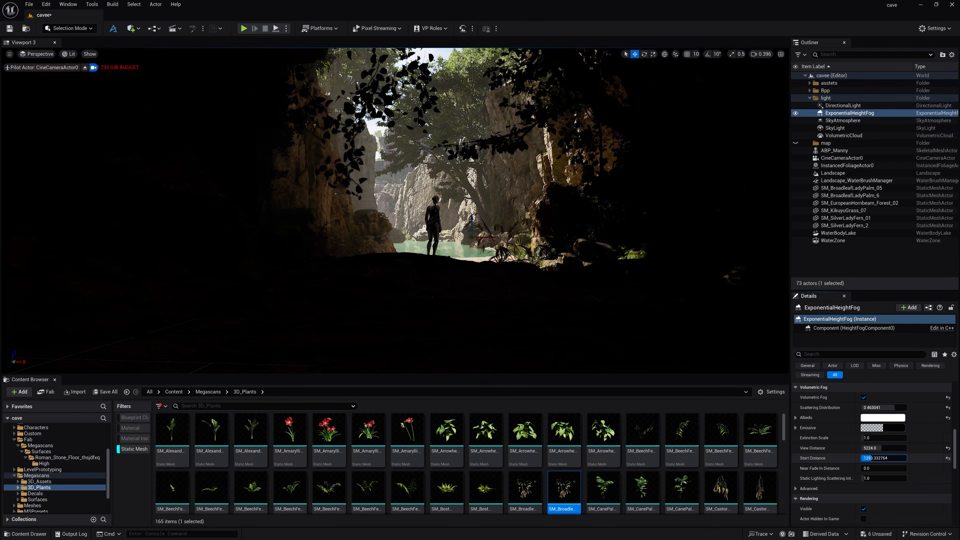
mouse_move(873, 458)
mouse_down()
mouse_move(885, 458)
mouse_move(862, 458)
mouse_up()
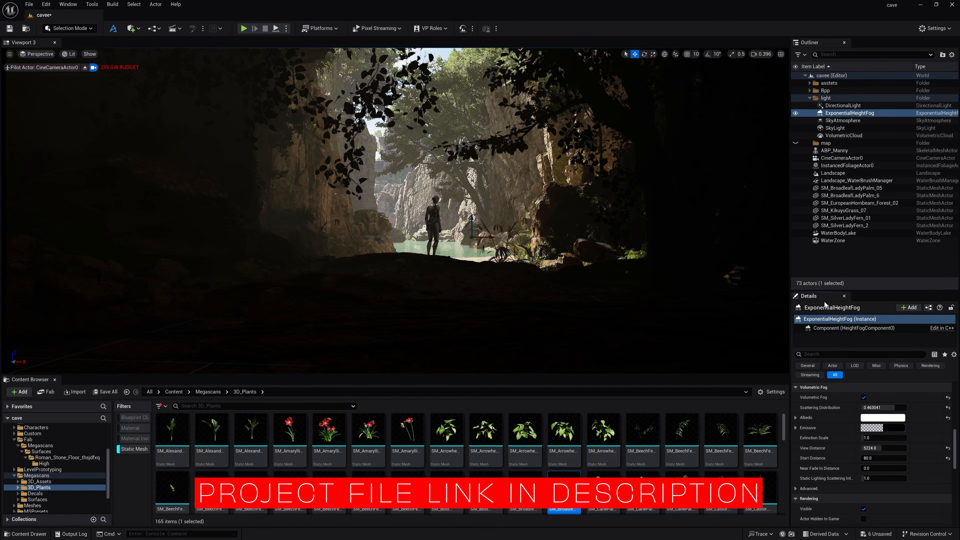
Select the DirectionalLight, filter its properties by "occ" and enable Light Shaft Occlusion
click(843, 106)
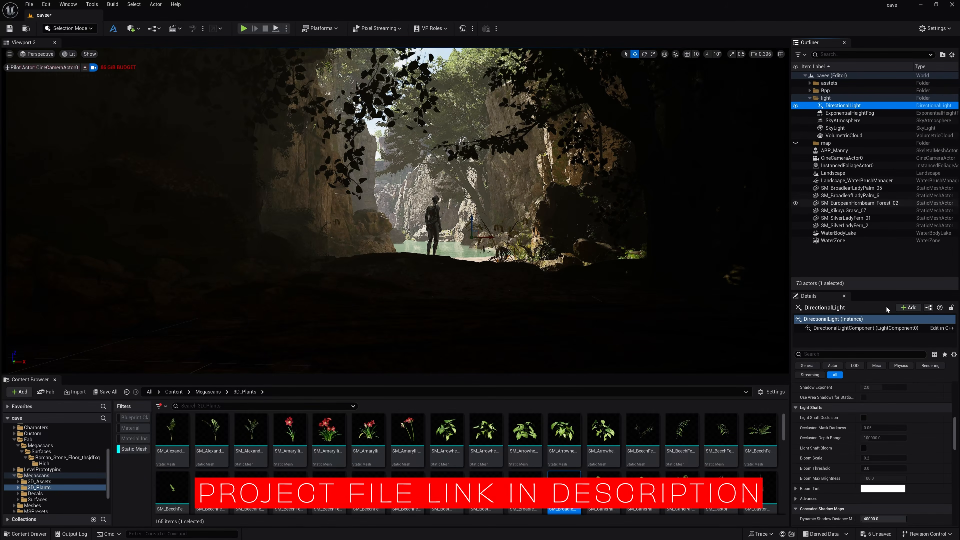
click(804, 354)
text(occ)
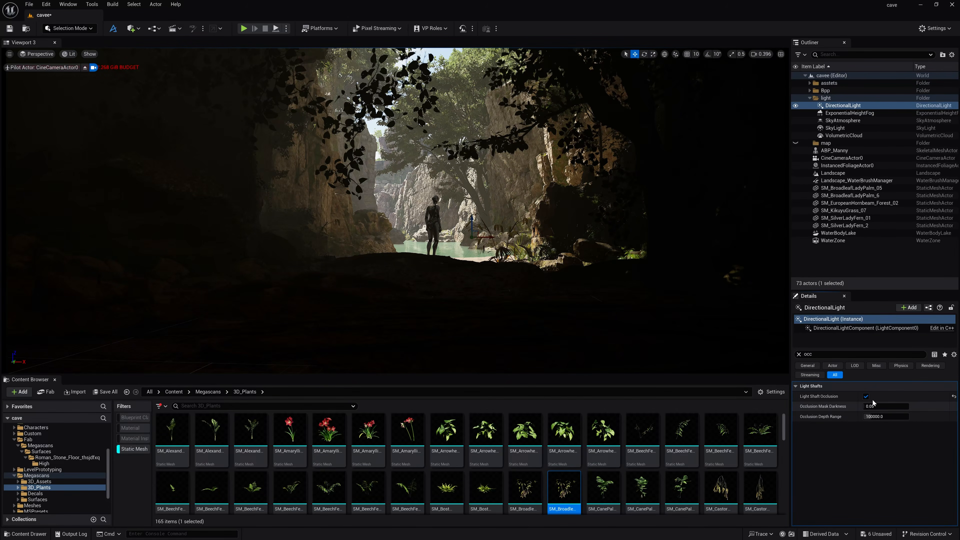
Select ExponentialHeightFog and raise it vertically in the scene to thicken the fog around the cave opening
click(853, 114)
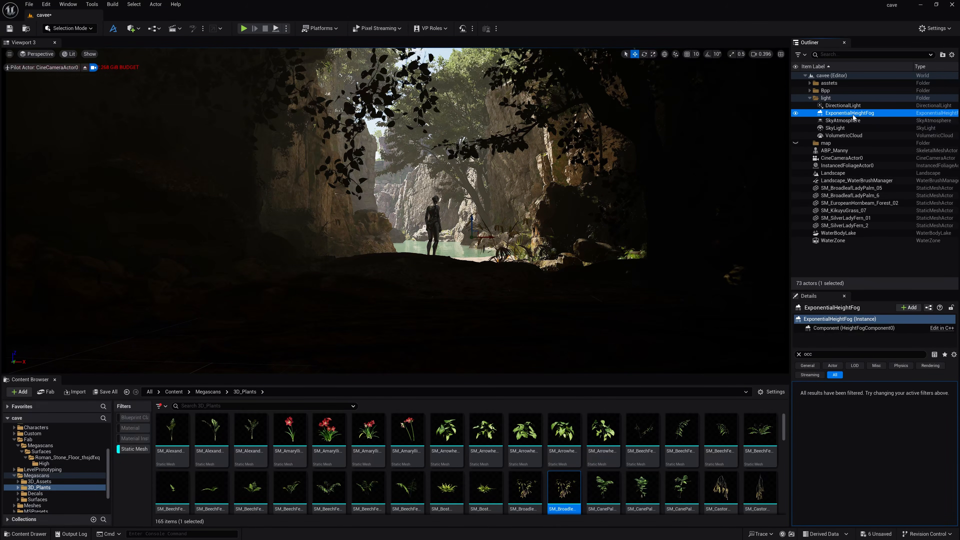
drag(470, 221, 485, 207)
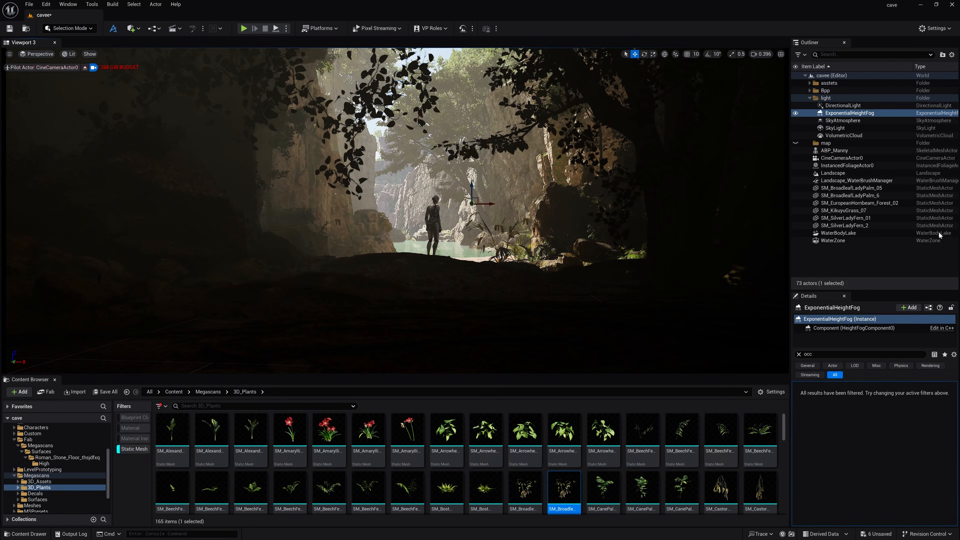
Select the DirectionalLight, clear the property filter and adjust its Y rotation to change the sunlight direction
click(843, 105)
click(799, 354)
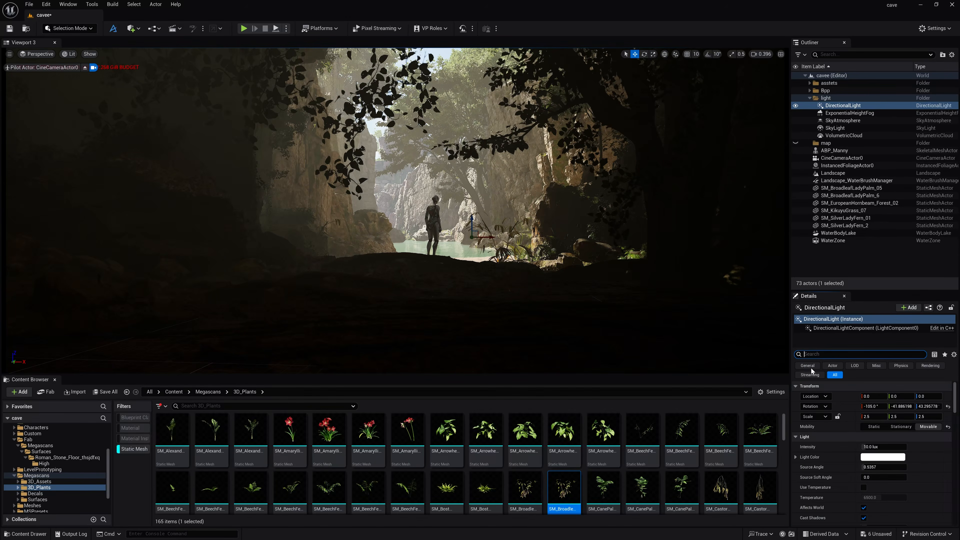
drag(899, 407, 875, 407)
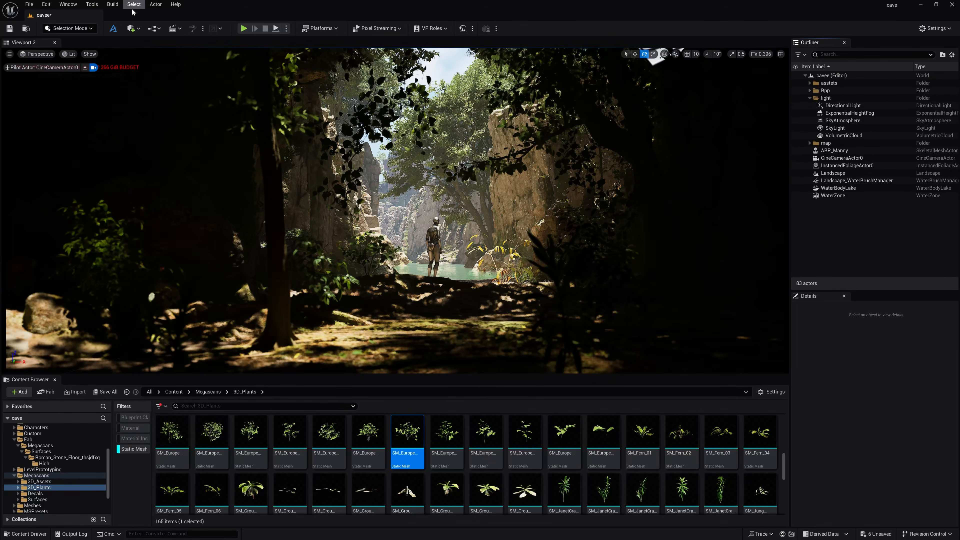
Save all unsaved changes to the cavee level
click(29, 5)
click(40, 103)
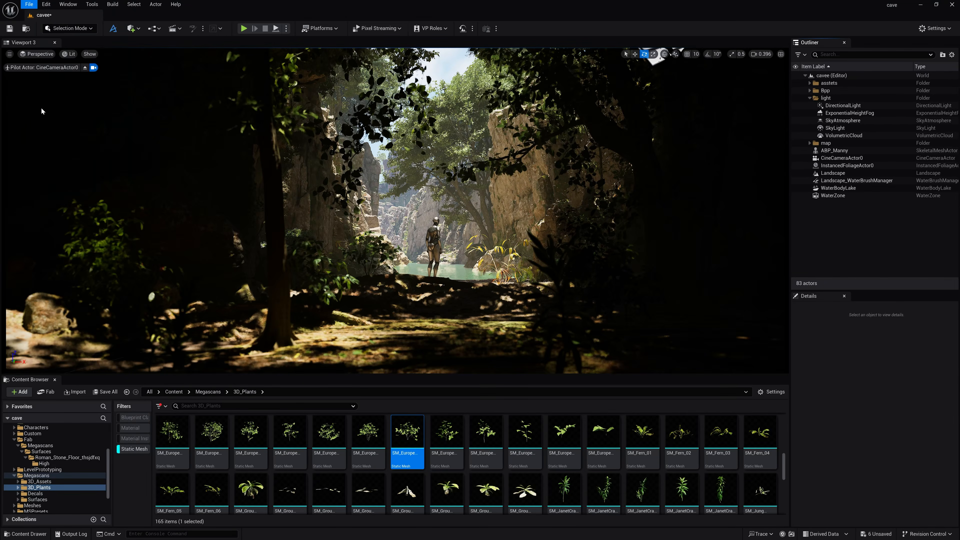
click(172, 28)
click(196, 50)
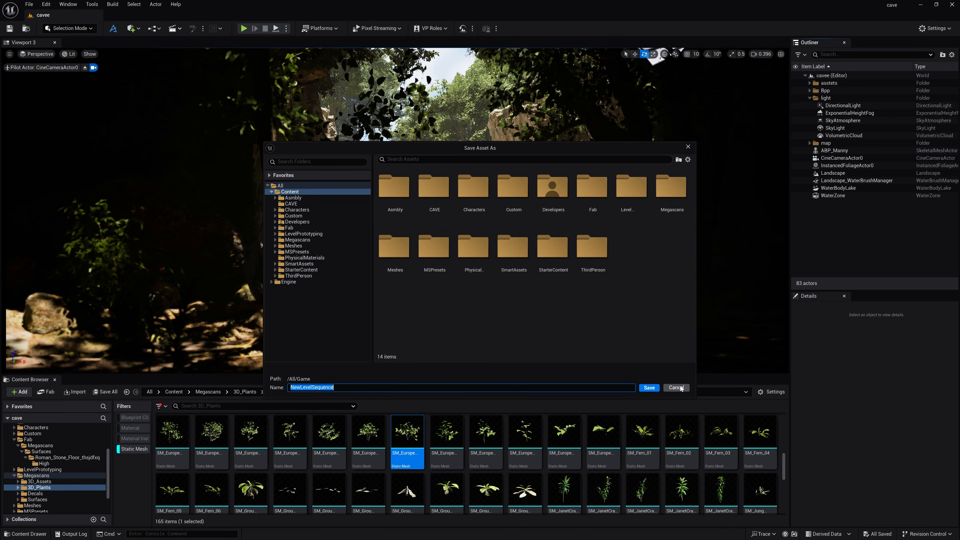
click(681, 389)
Create a level sequence with three shots, keeping the name Sequence and the 5.0 s default duration
click(176, 28)
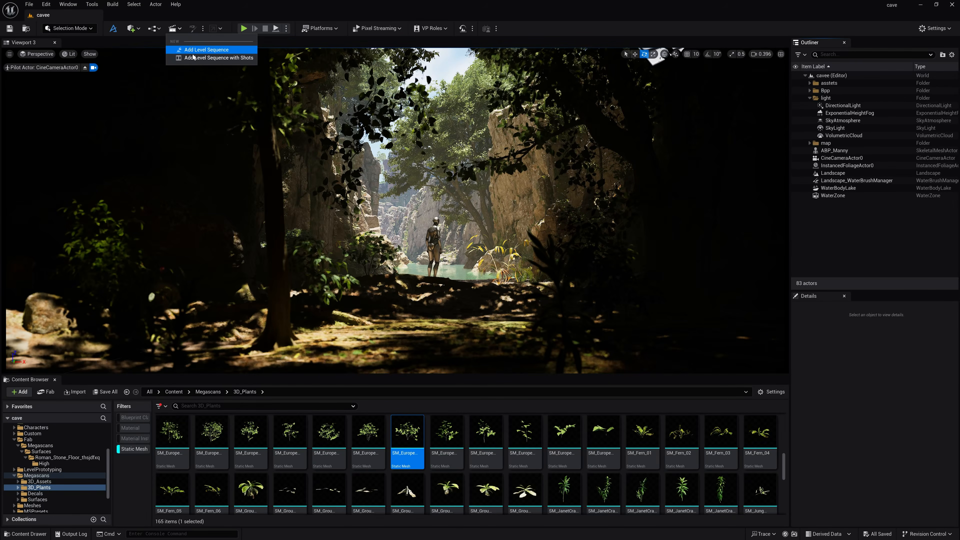
click(208, 58)
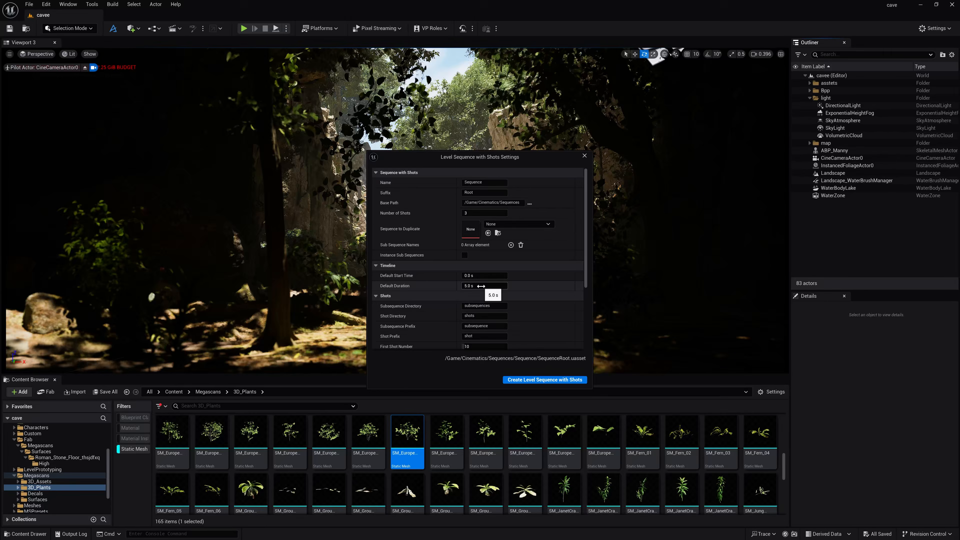
click(523, 381)
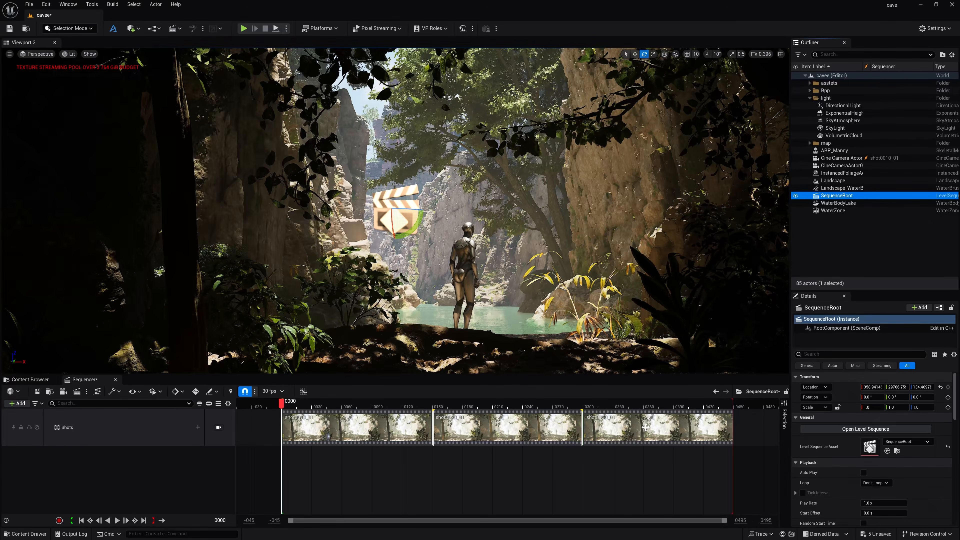
Open the first shot, shot0010_01, and pilot its Cine Camera Actor in the viewport
double_click(374, 428)
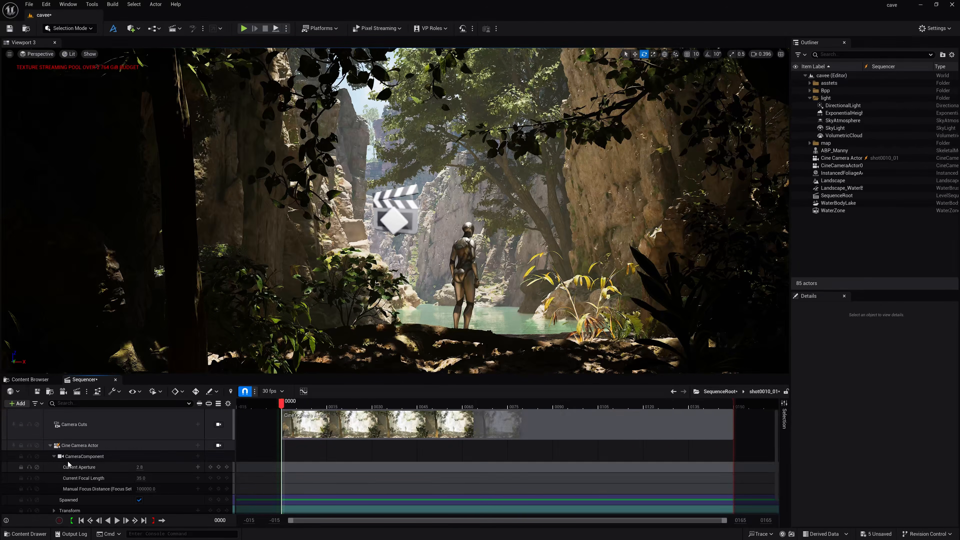
click(206, 456)
click(219, 446)
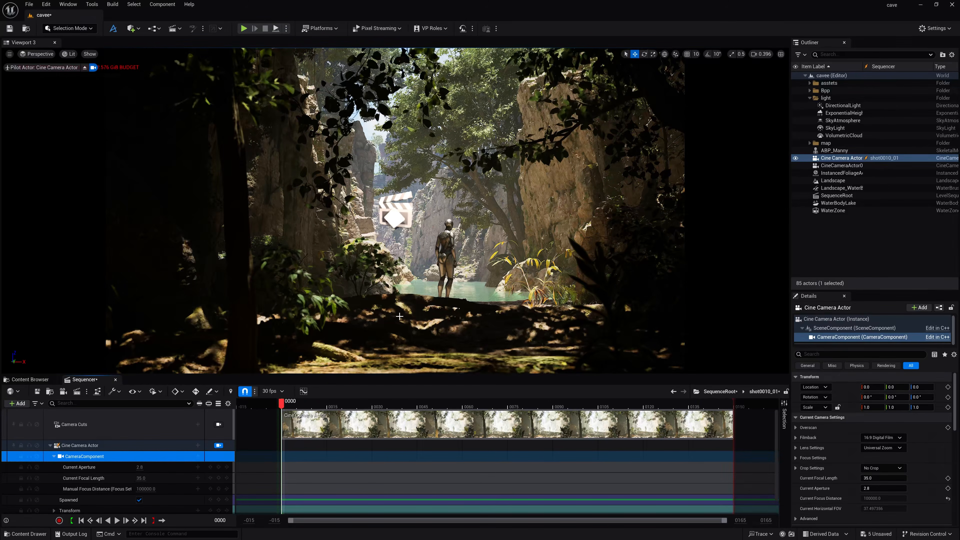
Delete the ABP_Manny character standing in front of the lake
click(451, 253)
key(Delete)
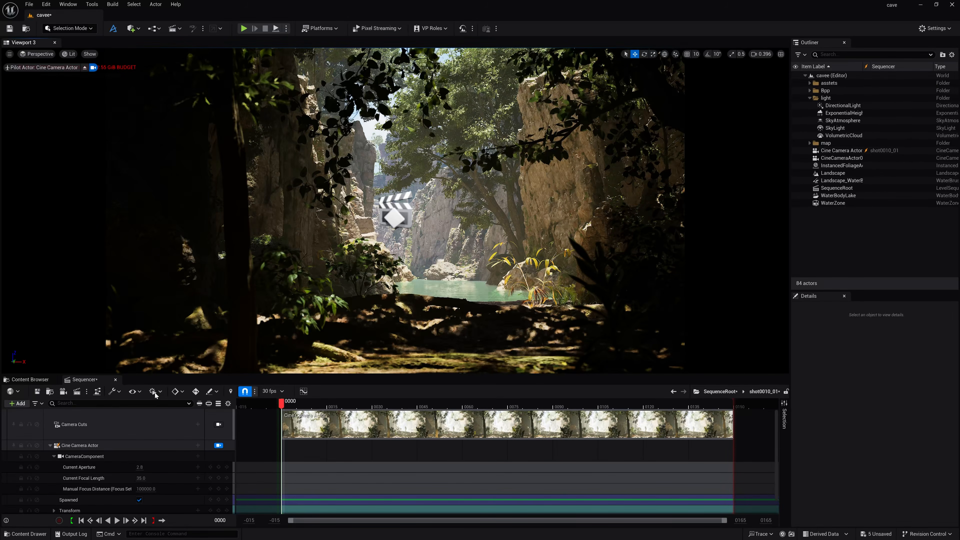
Set the shot camera's Min FStop to 0, its current aperture to 1.2 and its crop to 2.39
click(124, 448)
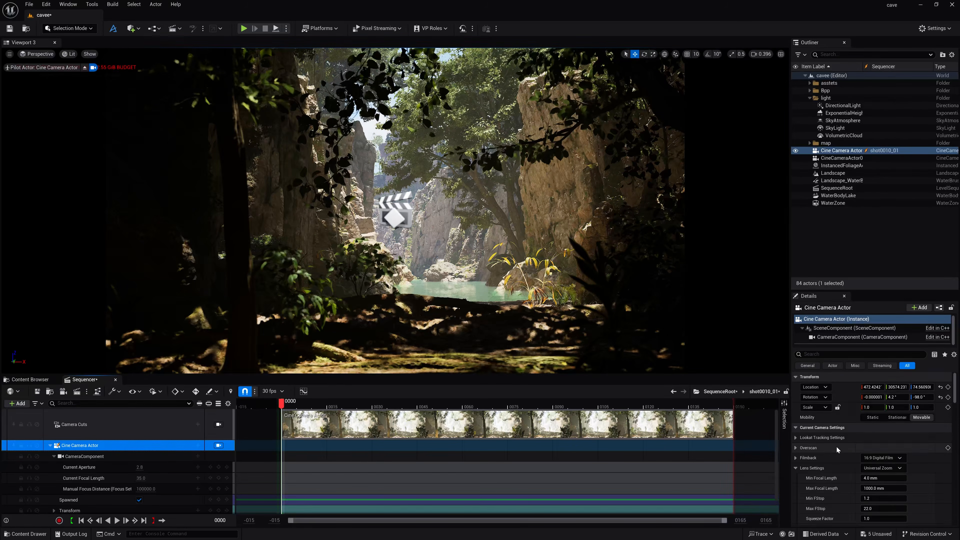
scroll(878, 448, down, 2)
scroll(878, 447, down, 3)
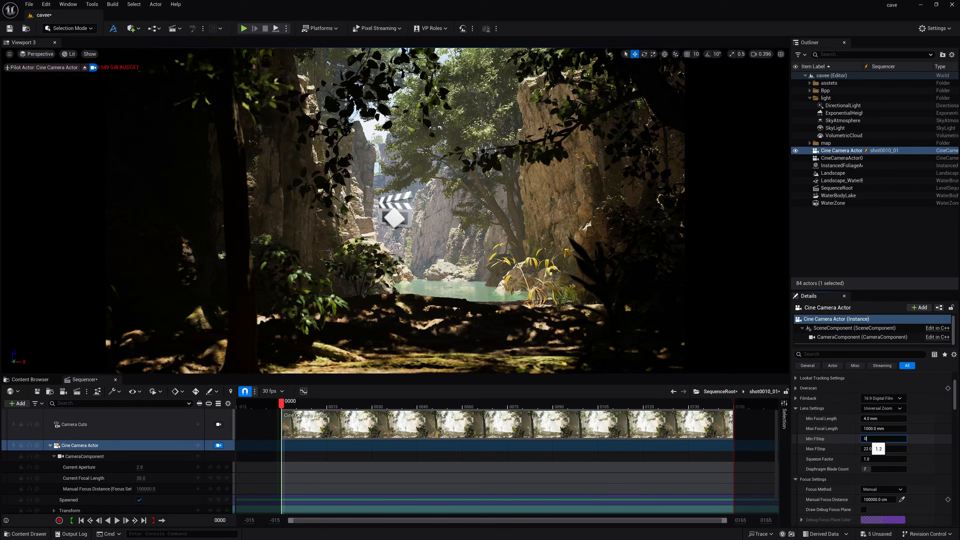
scroll(856, 448, down, 6)
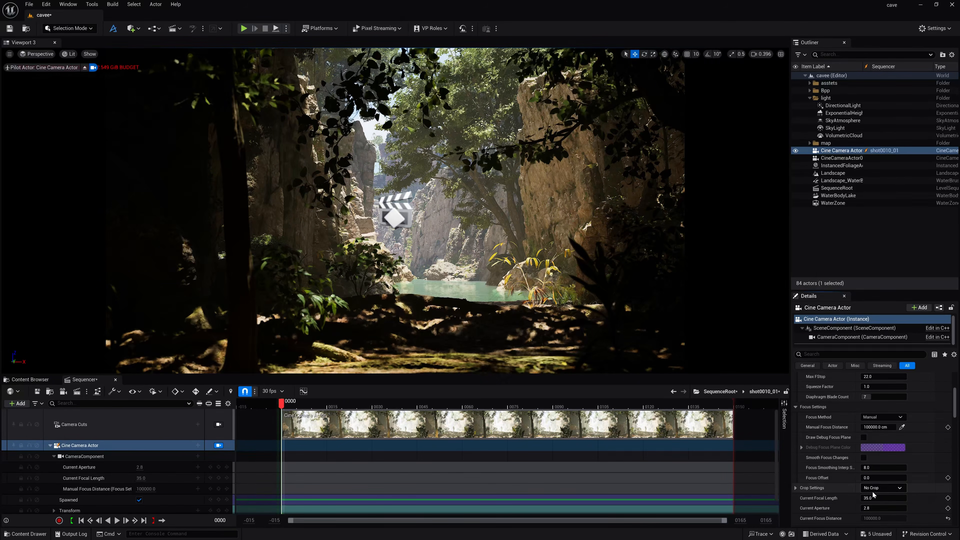
click(873, 507)
text(1)
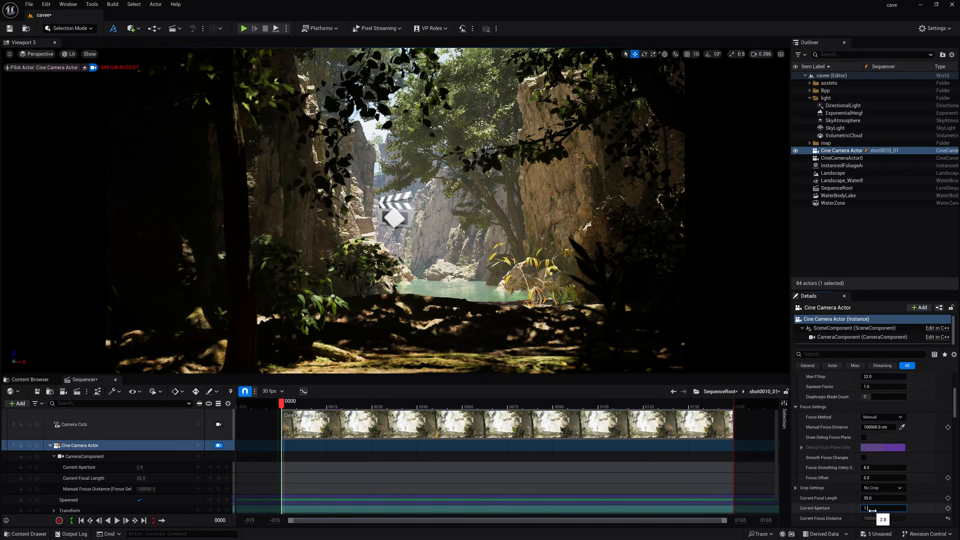
text(.2)
key(Return)
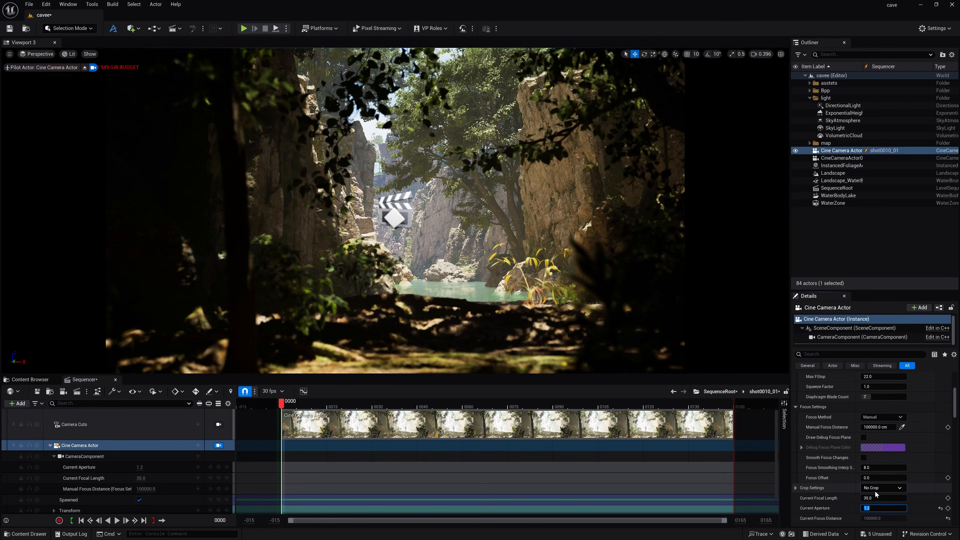
click(883, 488)
click(877, 518)
Advance the shot to frame 7 and reframe its camera on the dark trees in front of the sunlit lake
click(863, 337)
key(space)
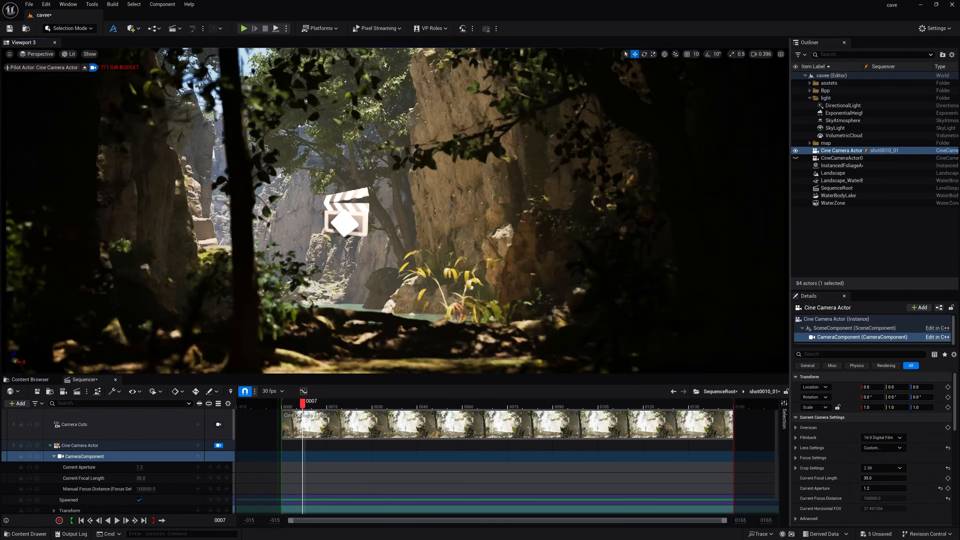
mouse_move(393, 211)
right_down()
mouse_move(431, 219)
mouse_move(419, 189)
mouse_move(427, 188)
mouse_move(401, 193)
right_up()
right_drag(394, 241, 393, 261)
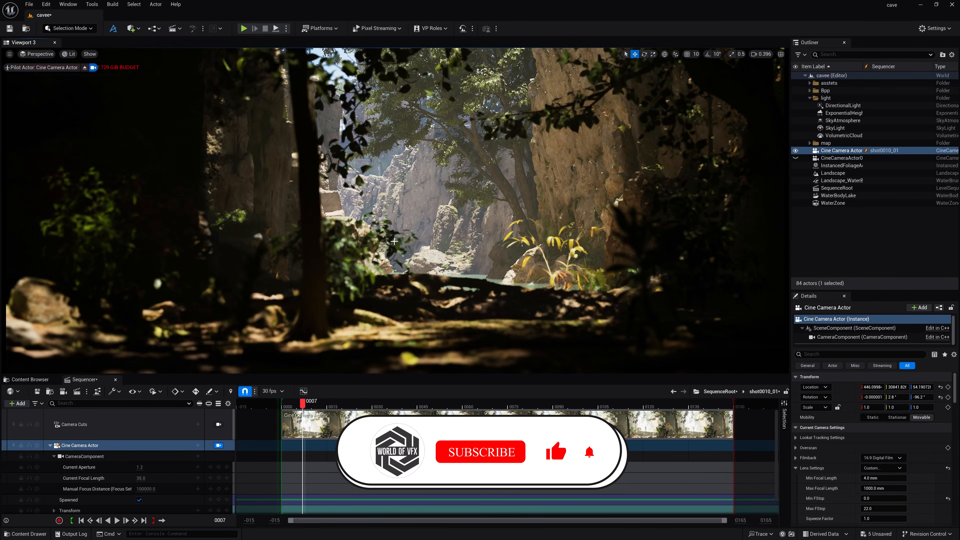
key(g)
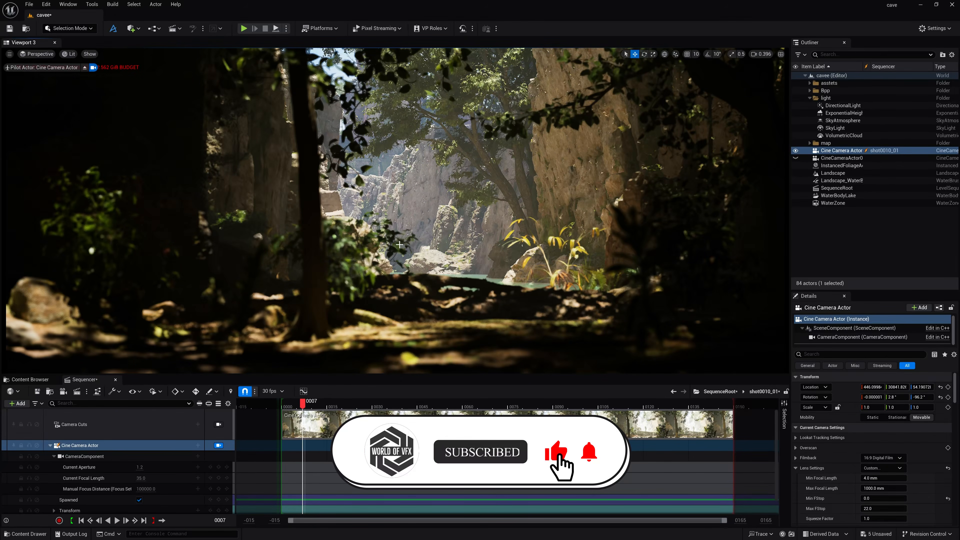
Set the shot camera's manual focus distance to about 1534 cm
scroll(876, 439, down, 6)
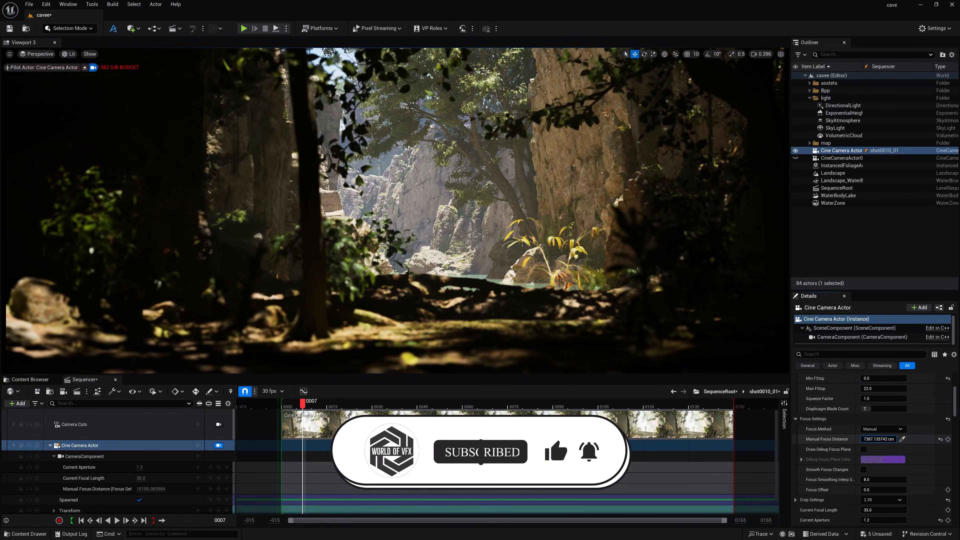
drag(878, 439, 853, 439)
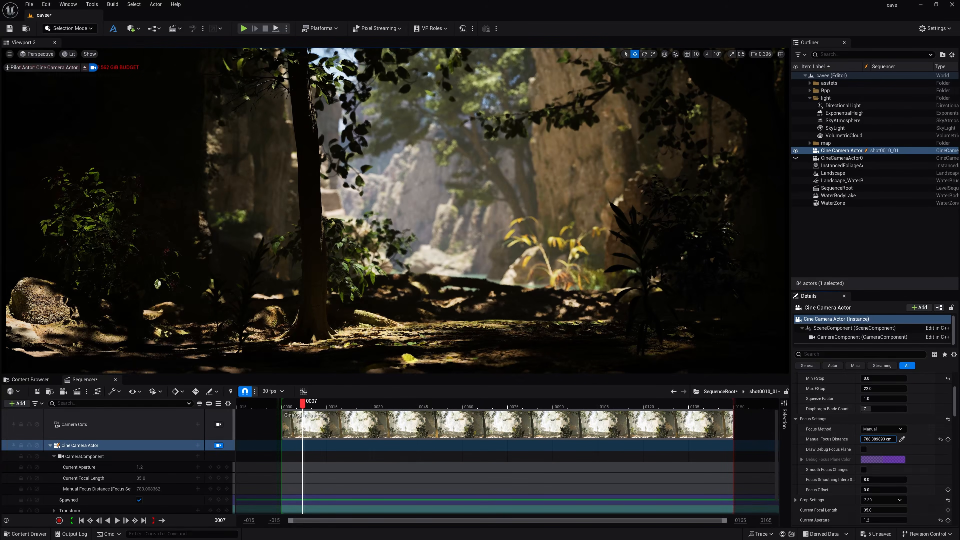
drag(852, 439, 852, 440)
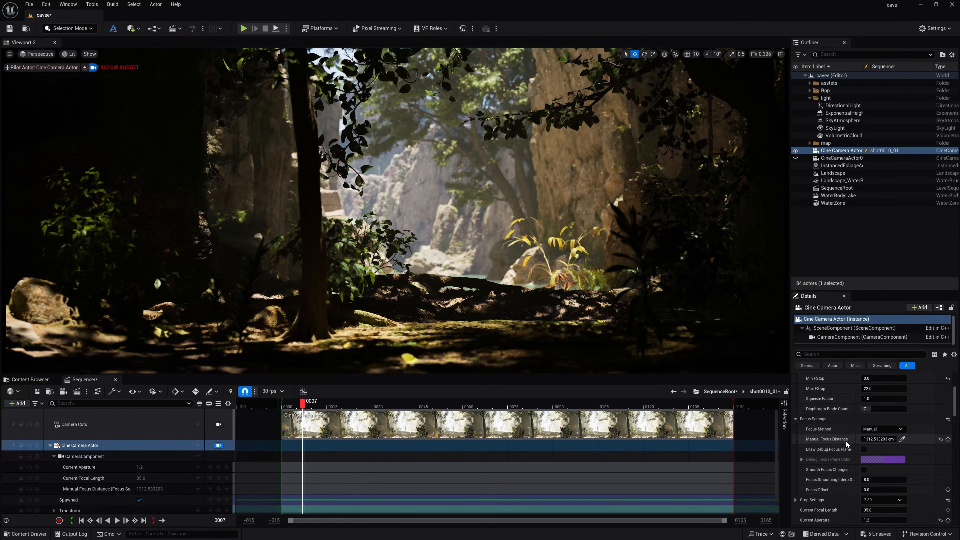
click(864, 449)
click(875, 457)
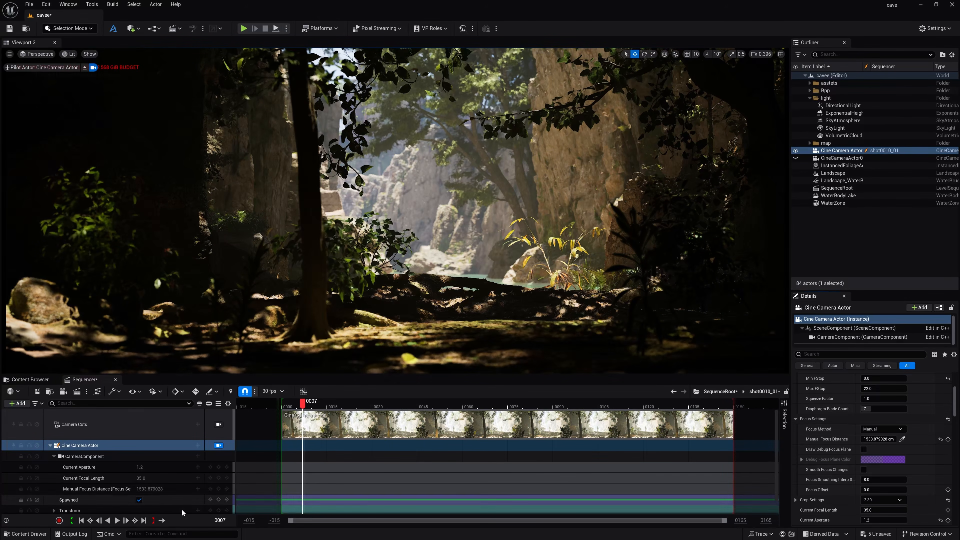
Key the shot camera's transform at frame 0, then push it closer to the lake at camera speed 0.12 and key it at frame 149
scroll(91, 494, down, 1)
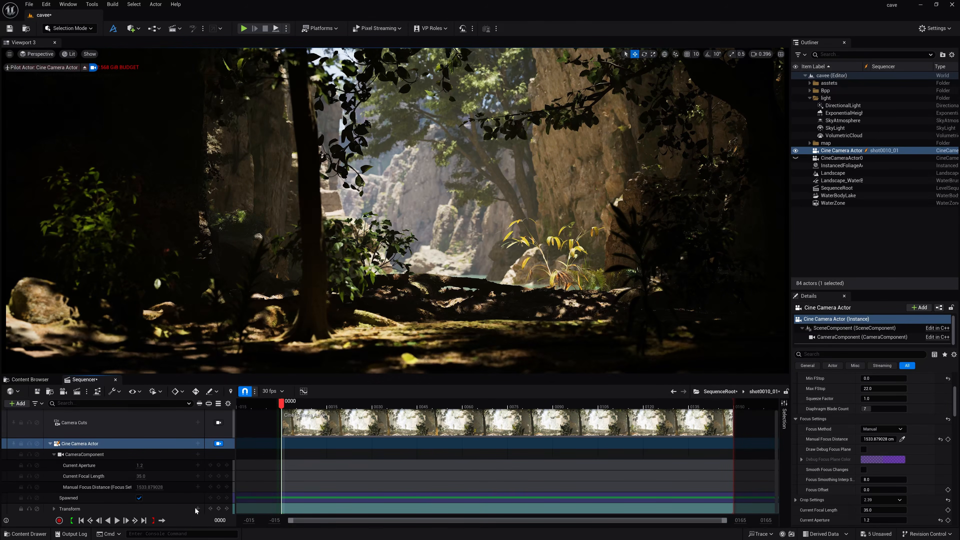
click(219, 509)
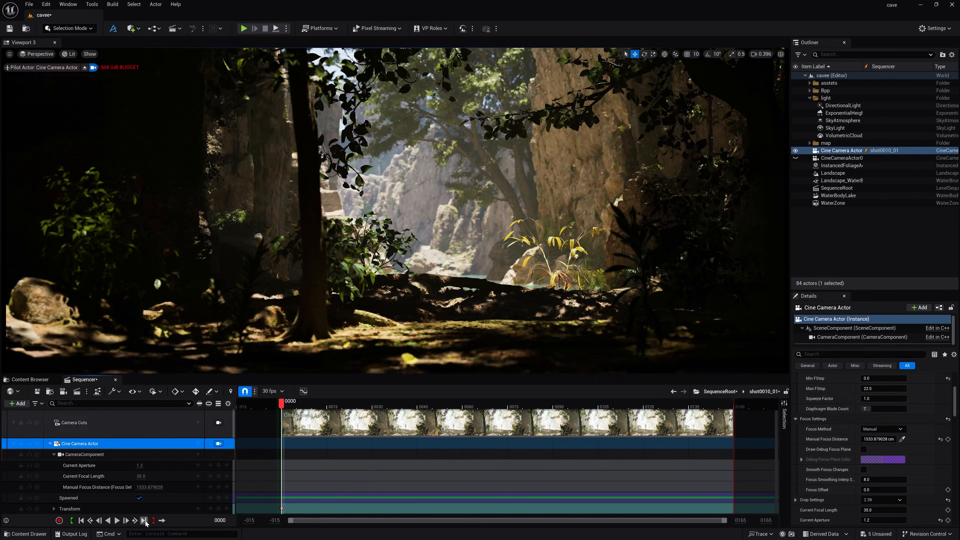
click(144, 521)
click(763, 55)
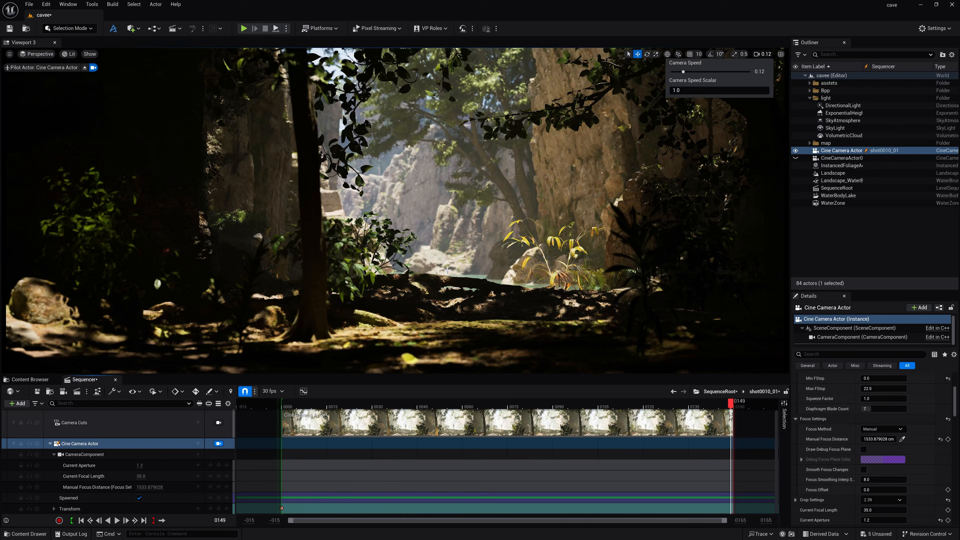
right_drag(448, 270, 447, 270)
key(w)
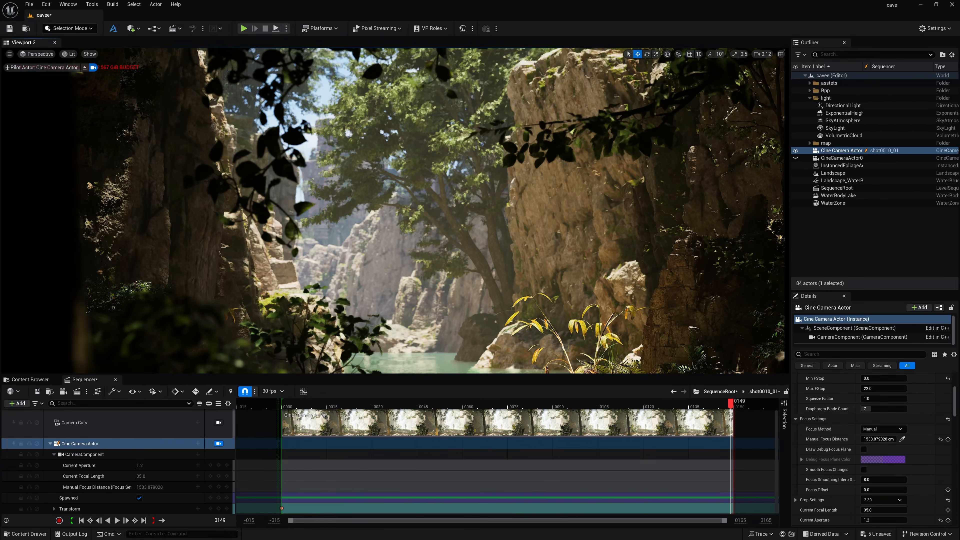
click(218, 509)
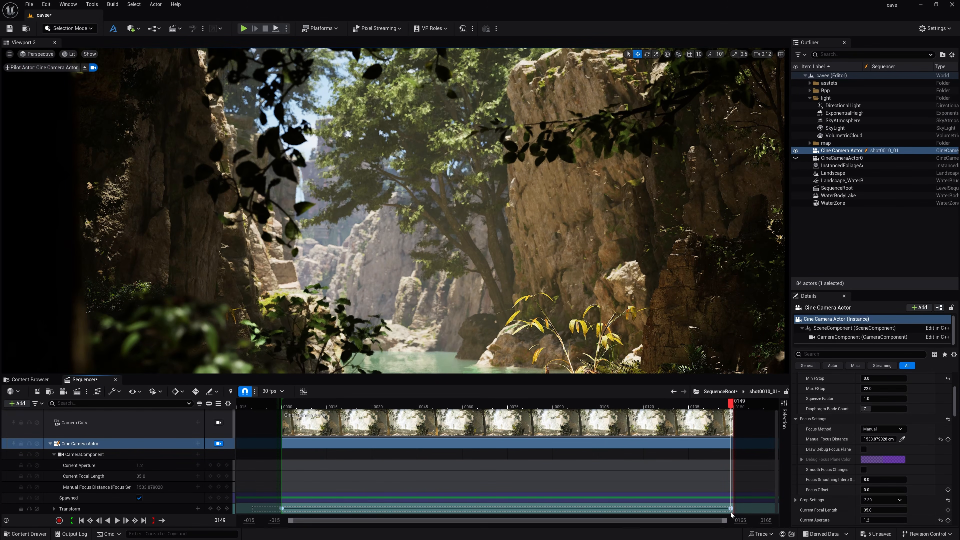
Change the interpolation of the shot camera's transform keys
drag(731, 513, 730, 508)
right_click(731, 509)
click(762, 447)
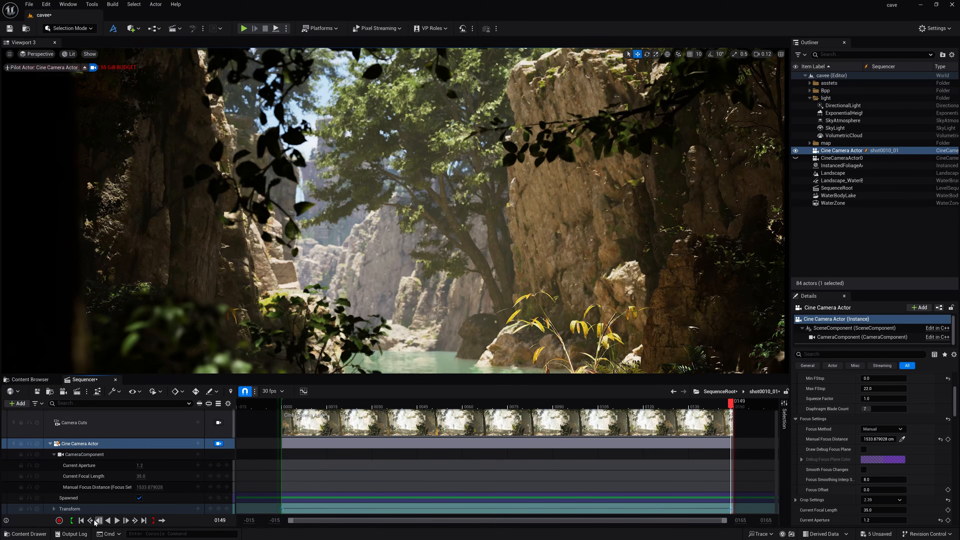
Play the shot from its first frame and scrub through it to review the camera move
click(81, 521)
click(117, 521)
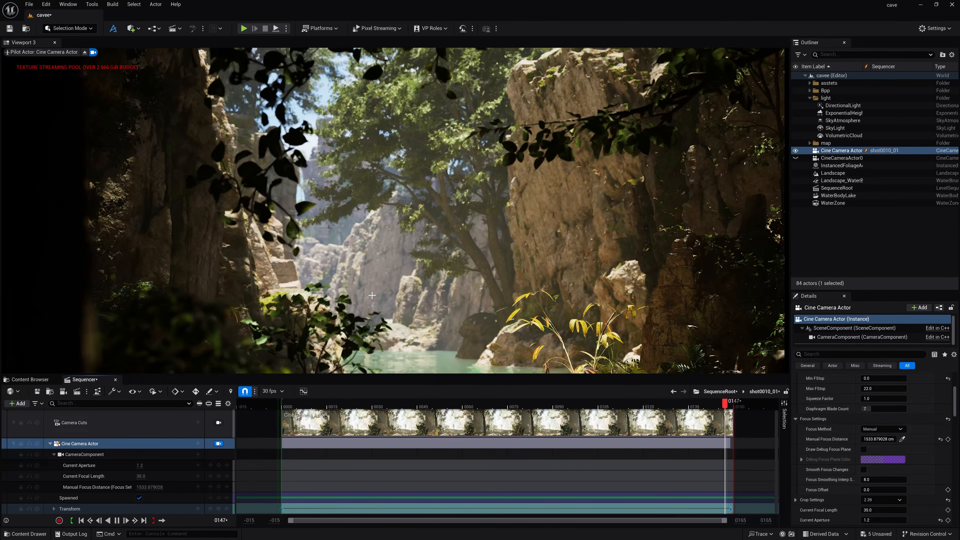
drag(328, 406, 743, 405)
drag(649, 412, 451, 412)
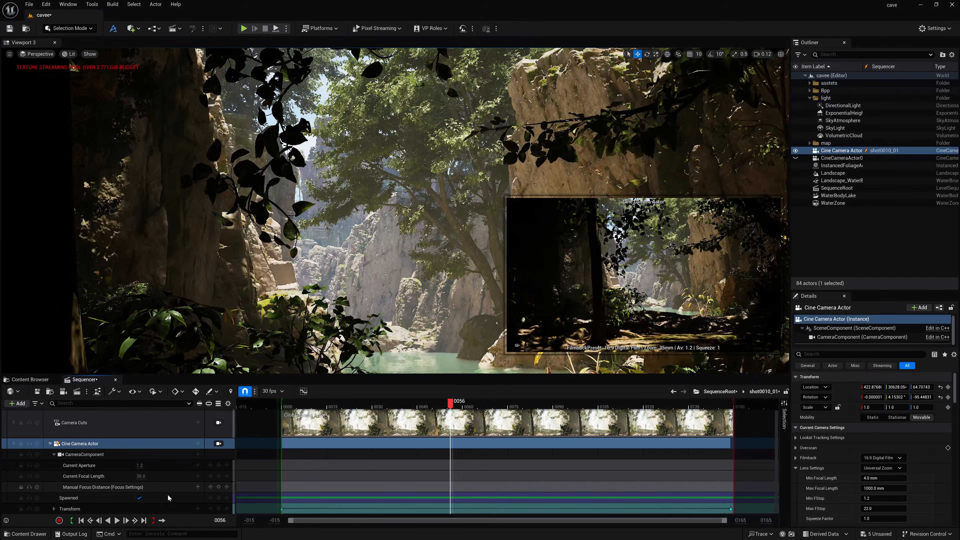
Key the camera's manual focus distance at frame 0 and at frame 149, with about 17676 at the end frame
click(81, 520)
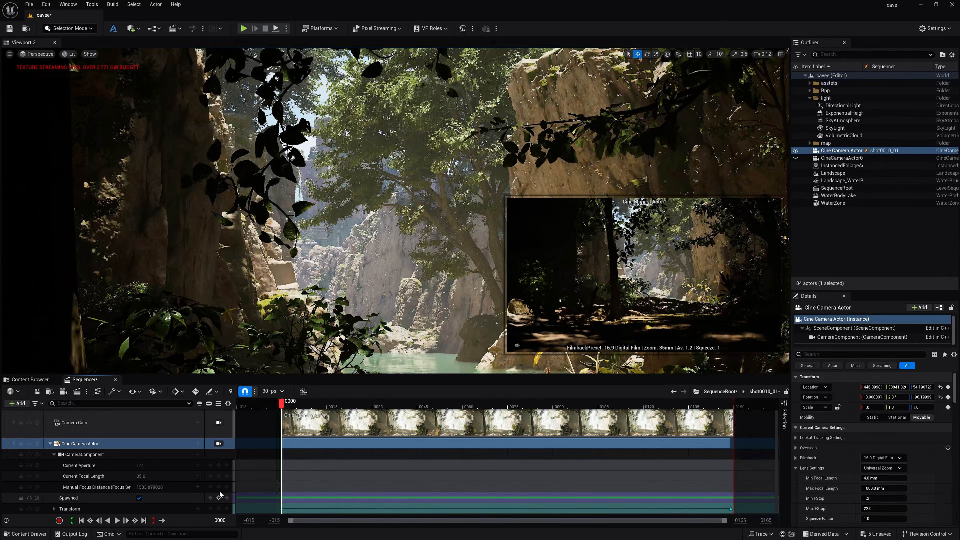
click(143, 520)
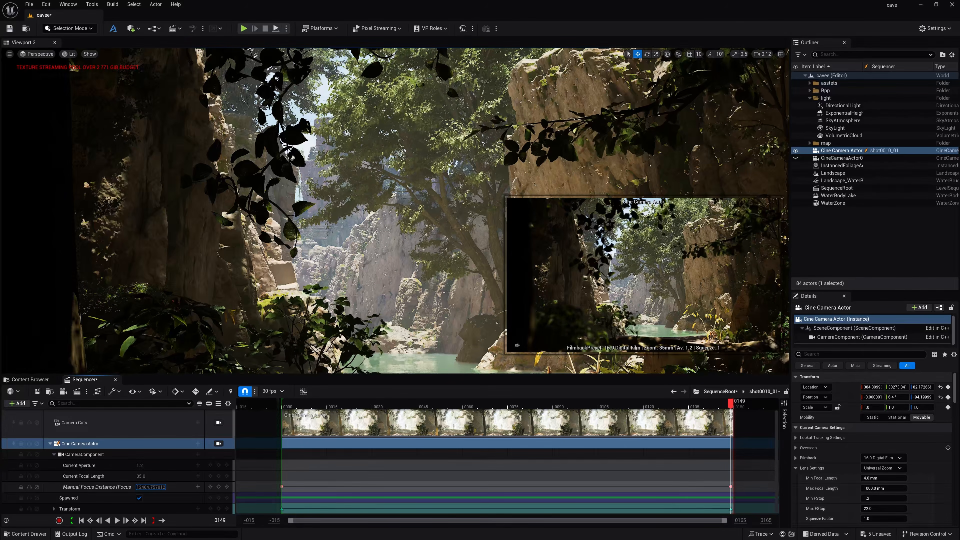
drag(151, 487, 394, 488)
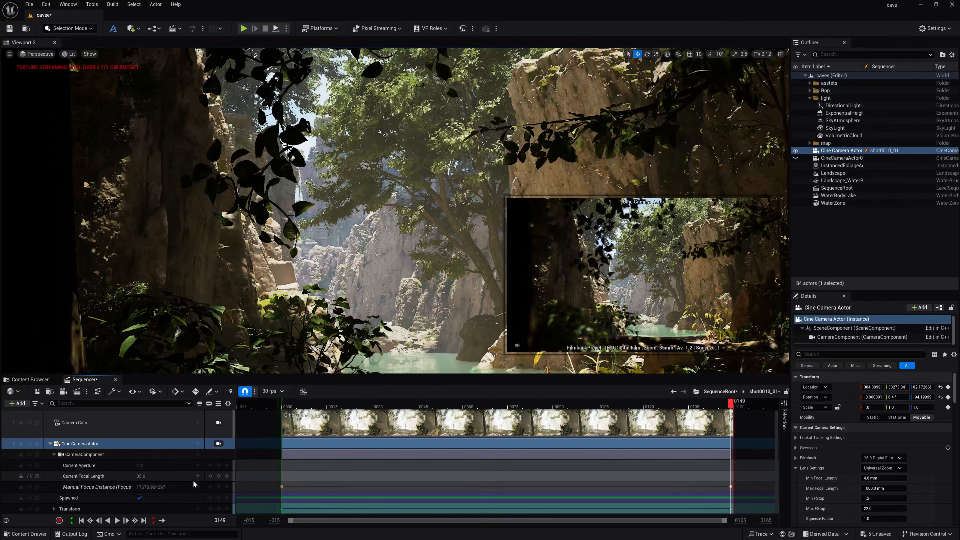
click(219, 487)
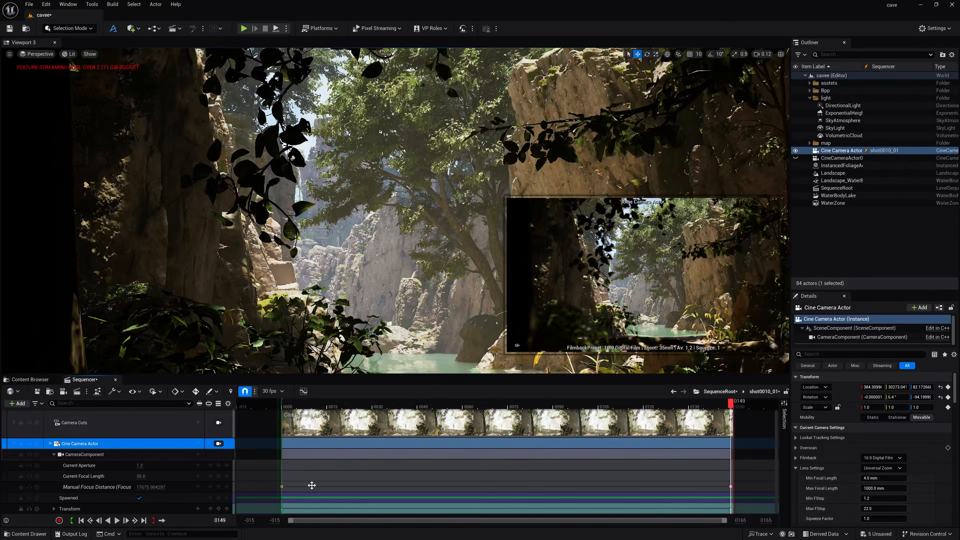
Play the shot from frame 11 through its own camera to check the focus pull
click(315, 404)
click(219, 435)
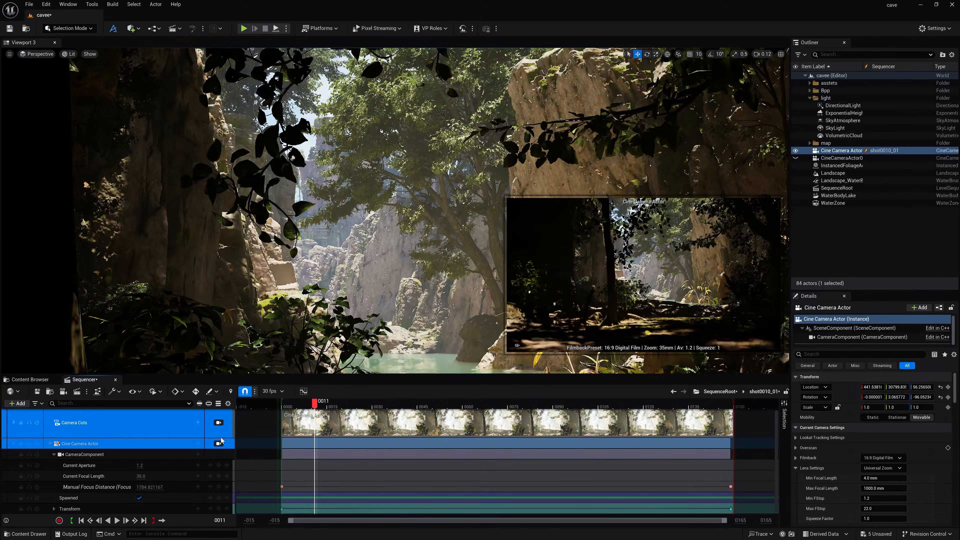
click(218, 443)
key(space)
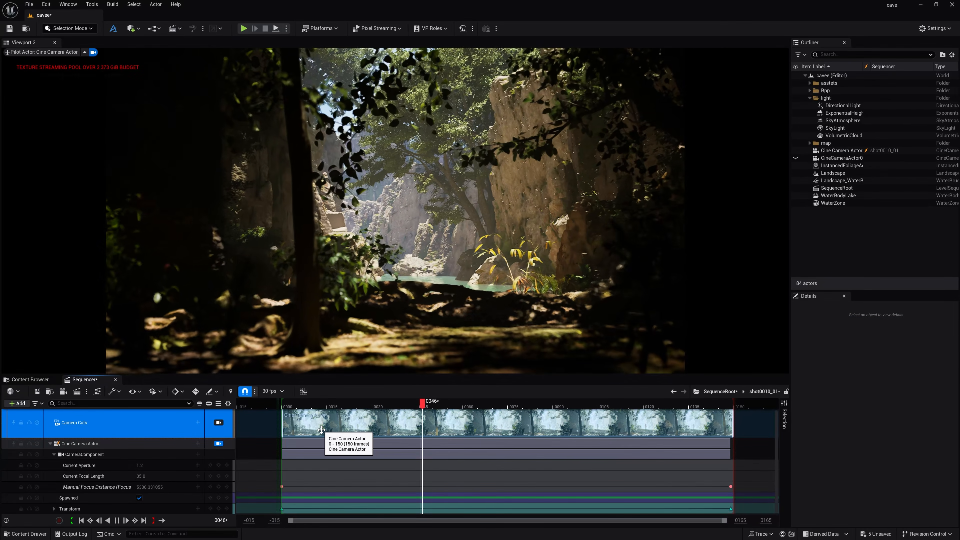
key(space)
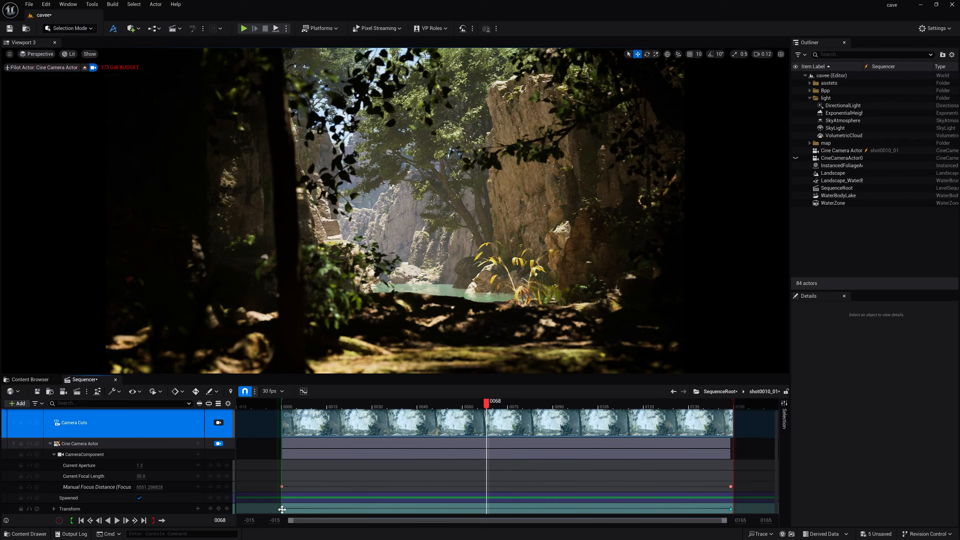
Move the camera's starting transform key to frame -4 and play the shot back
double_click(281, 510)
drag(279, 510, 269, 510)
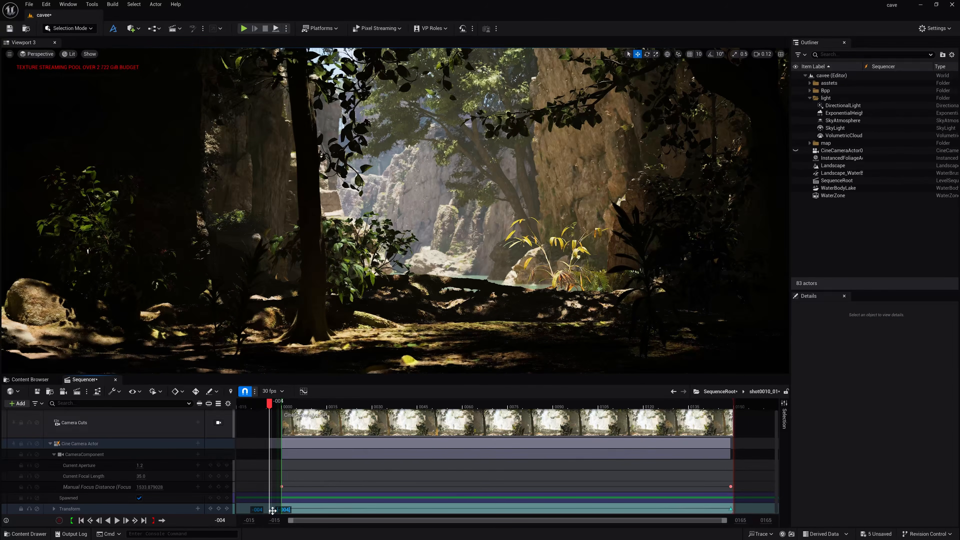
drag(297, 407, 285, 404)
key(space)
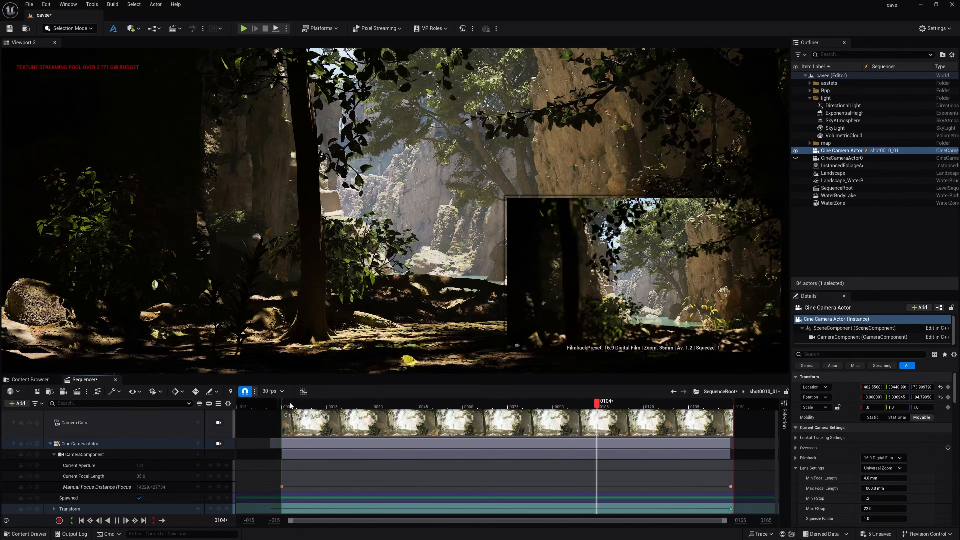
key(space)
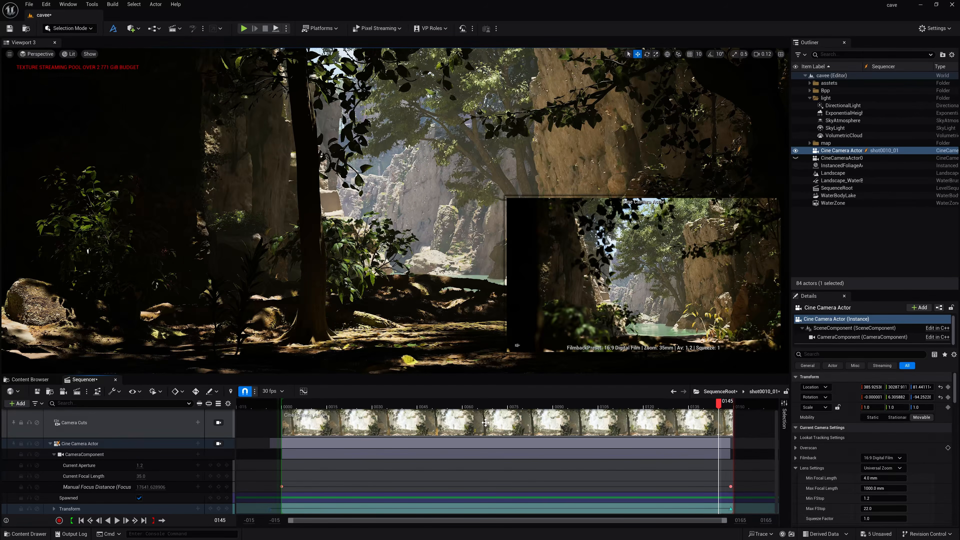
Return to SequenceRoot, open shot0020_01 and look through its Cine Camera Actor
click(675, 392)
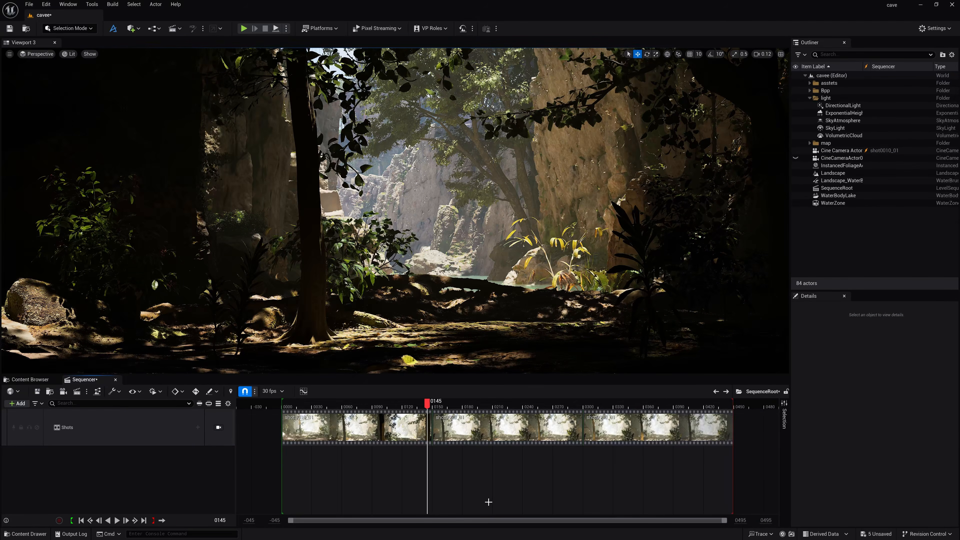
click(81, 520)
click(116, 446)
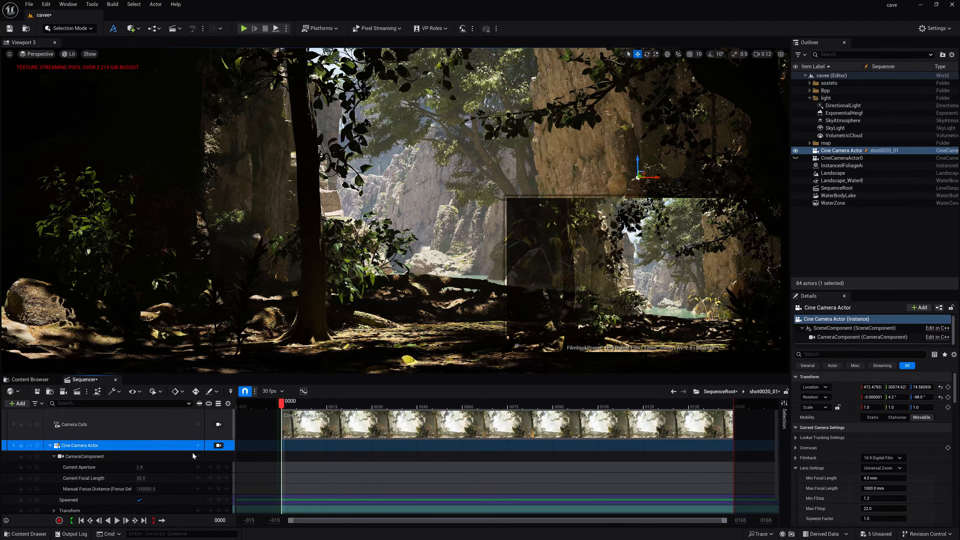
click(304, 391)
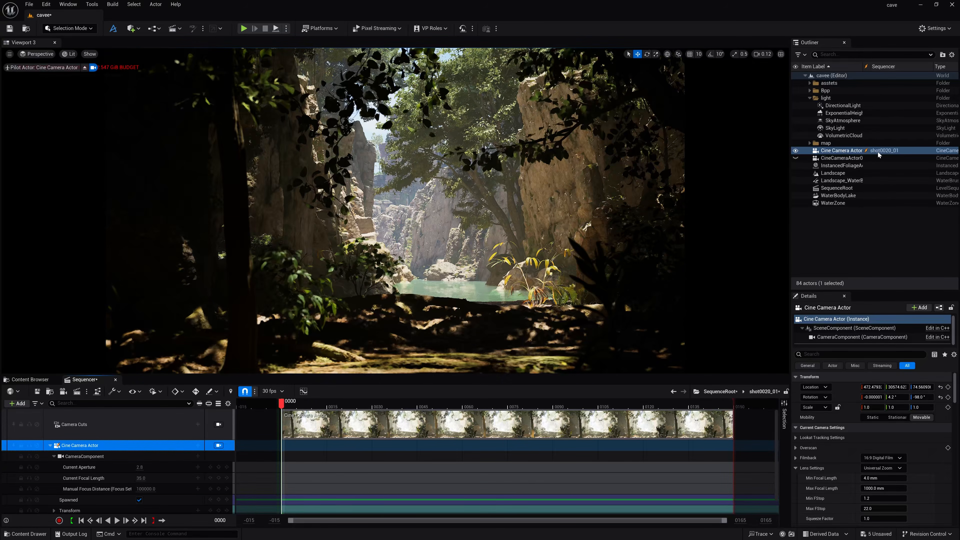
Raise the shot0020_01 camera at speed 0.396 to look down through the branches onto the lake, and key its transform at frame 0
right_drag(619, 247, 619, 244)
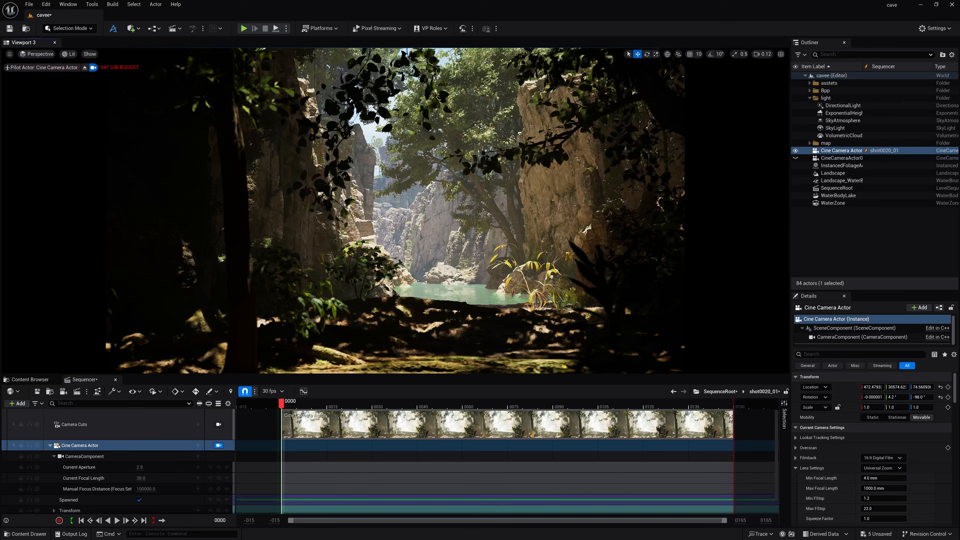
key(w)
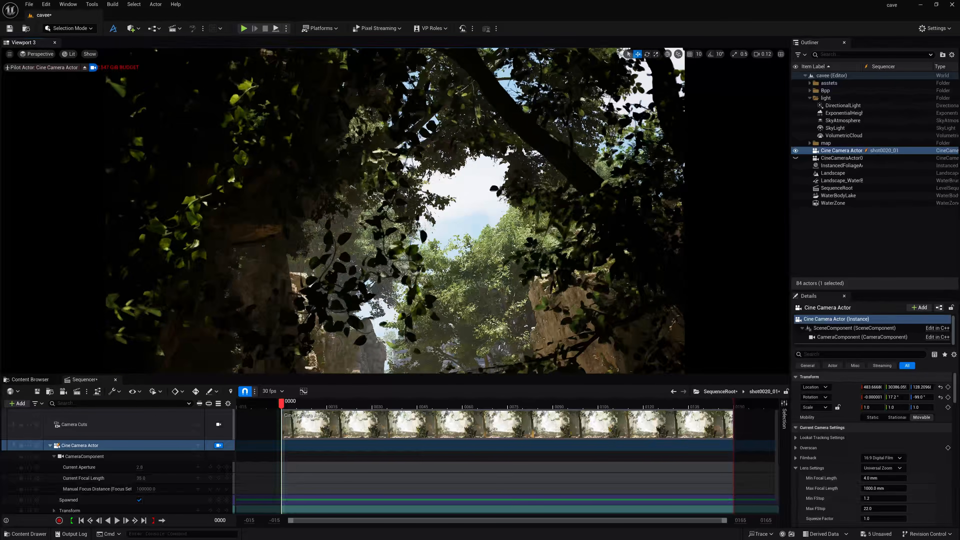
key(d)
click(769, 56)
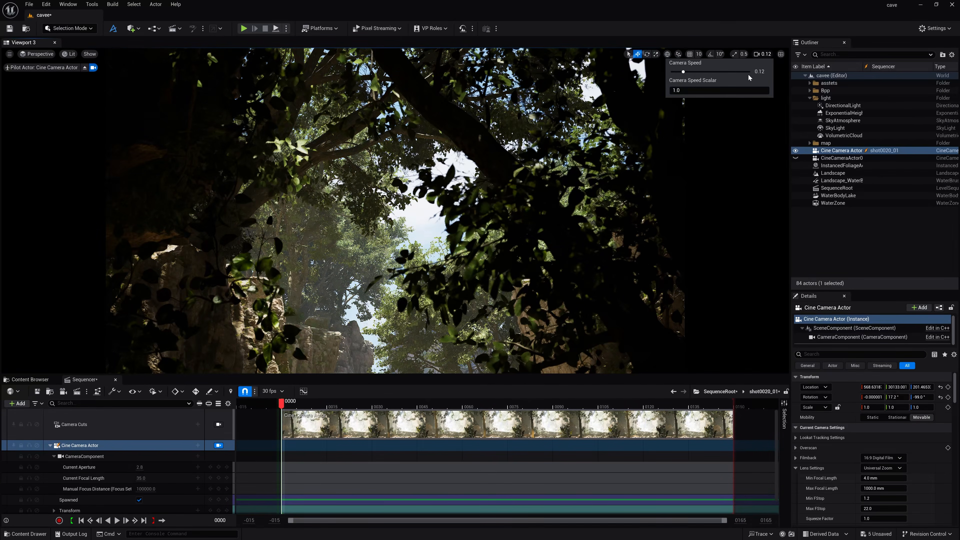
click(694, 72)
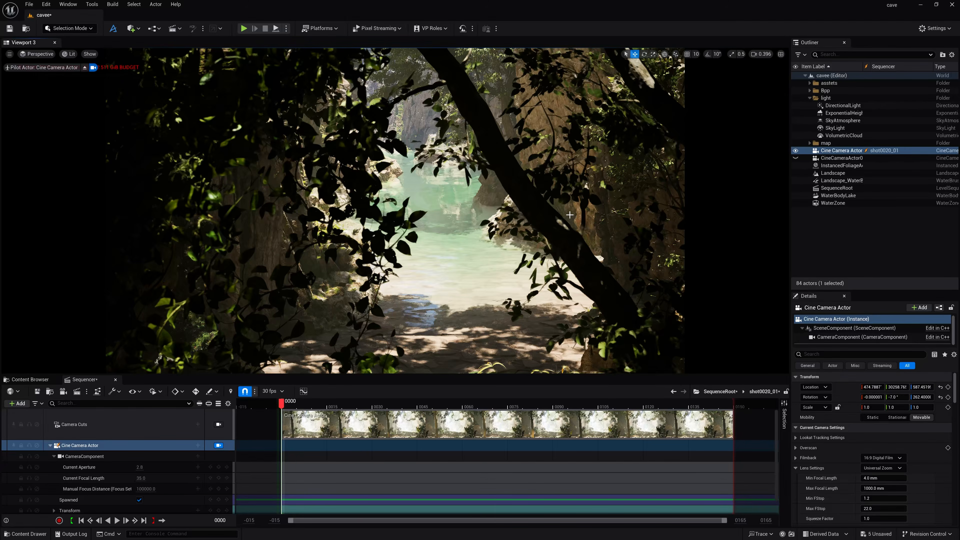
scroll(855, 406, down, 3)
scroll(137, 505, down, 1)
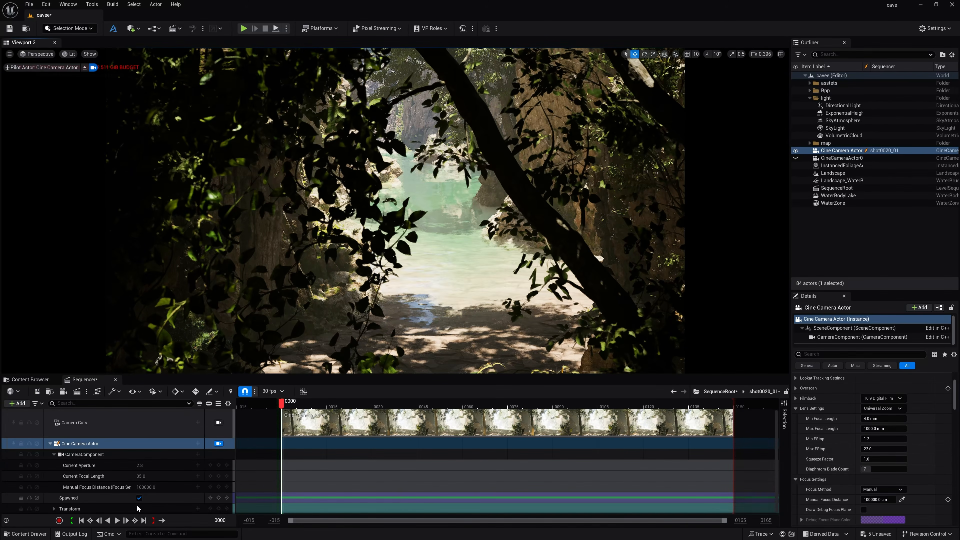
click(219, 508)
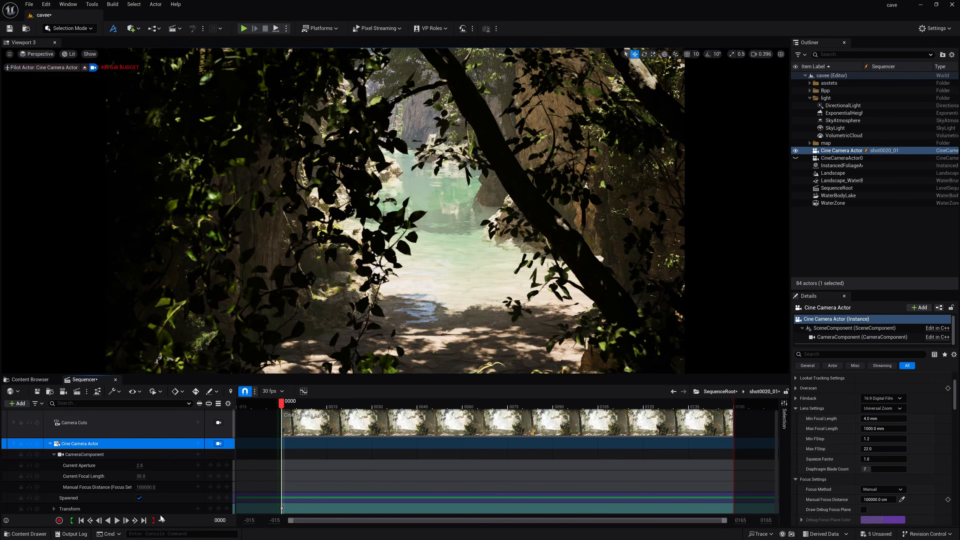
Push the camera past the branches toward the lake, key its transform at frame 149 and change the keys' interpolation
click(145, 520)
key(w)
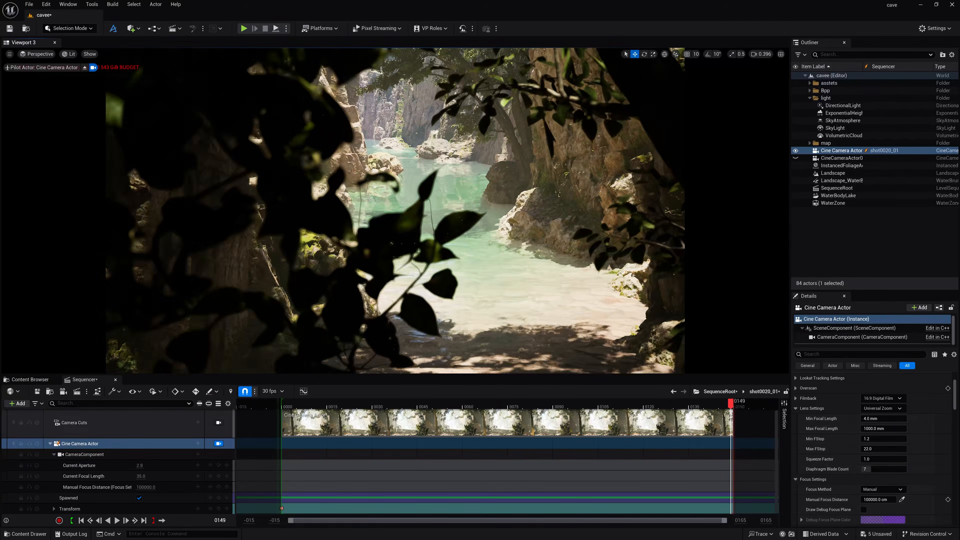
key(w)
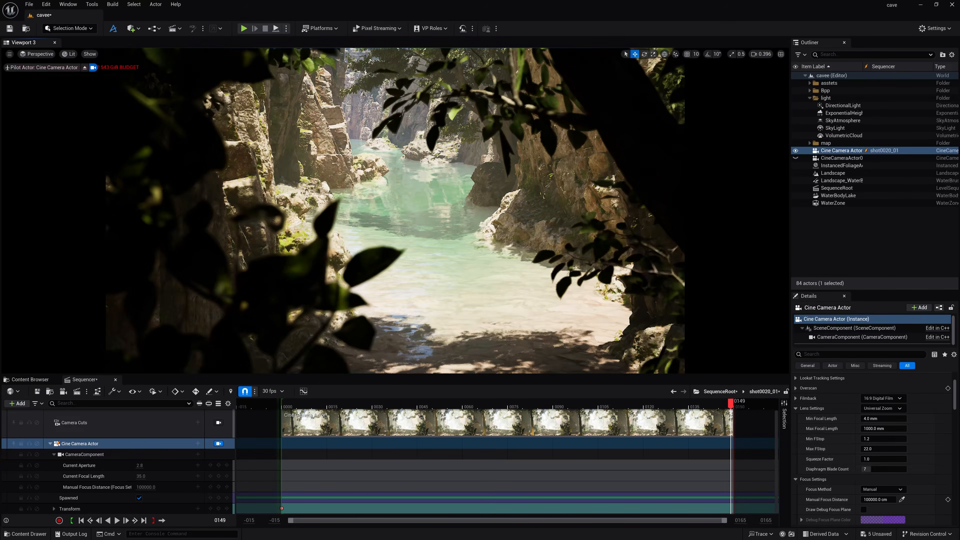
click(219, 509)
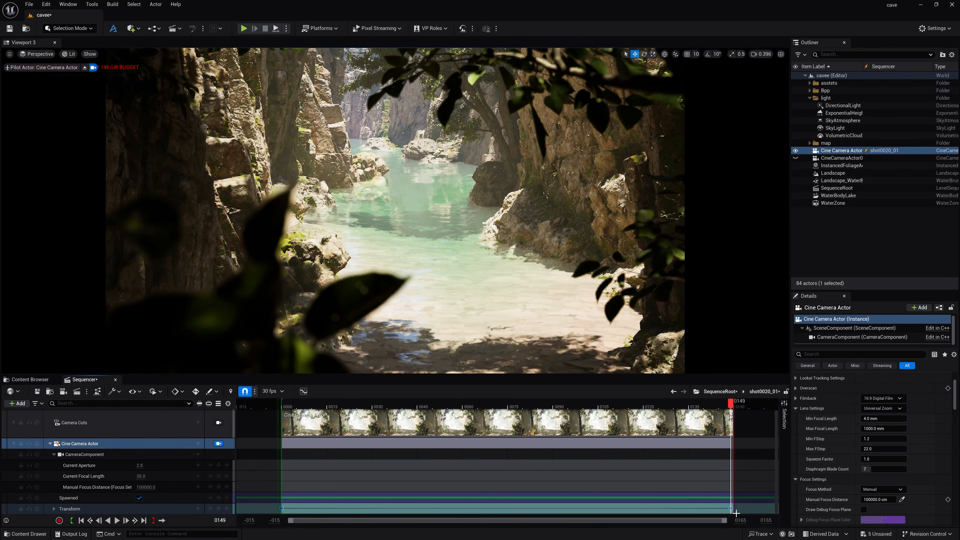
right_click(731, 509)
click(752, 447)
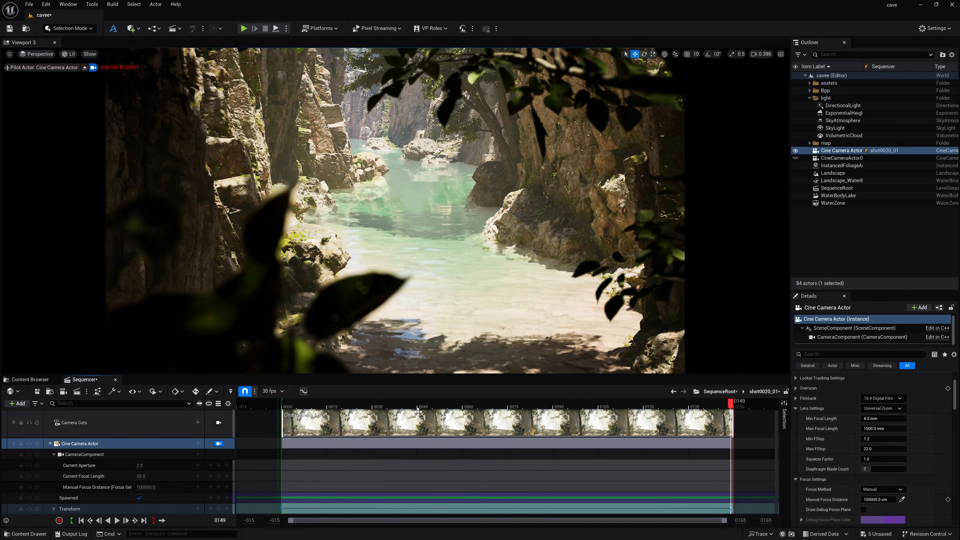
Play back the shot0020_01 camera move and return to frame 0
click(333, 407)
key(space)
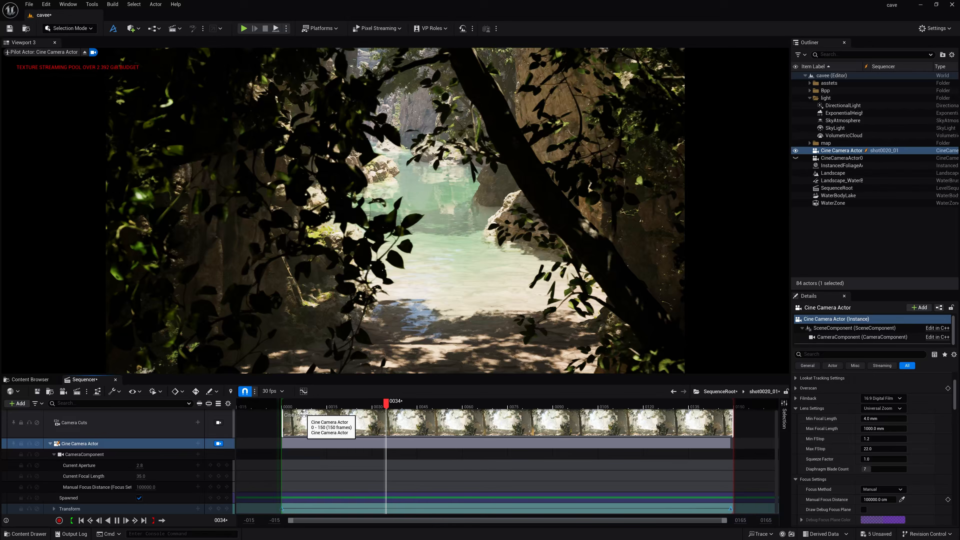
key(space)
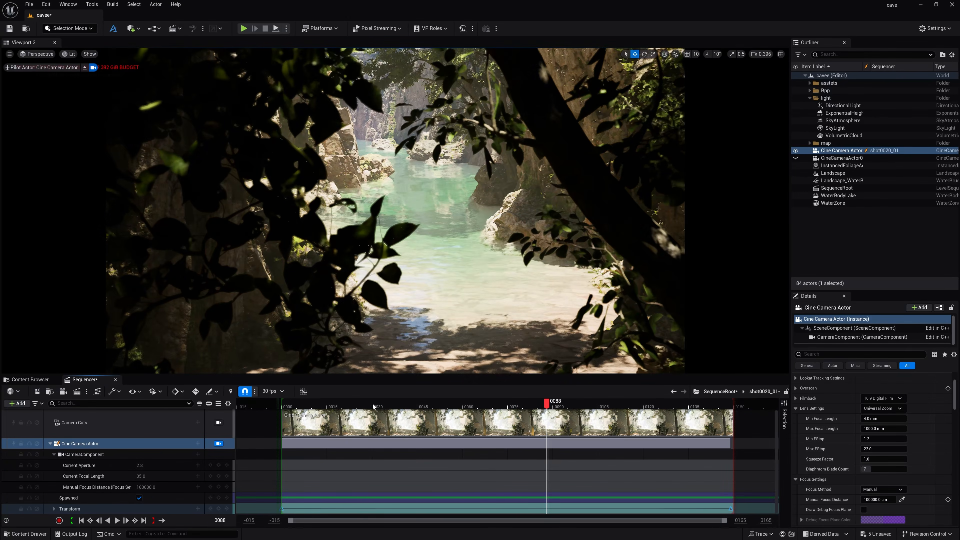
click(309, 406)
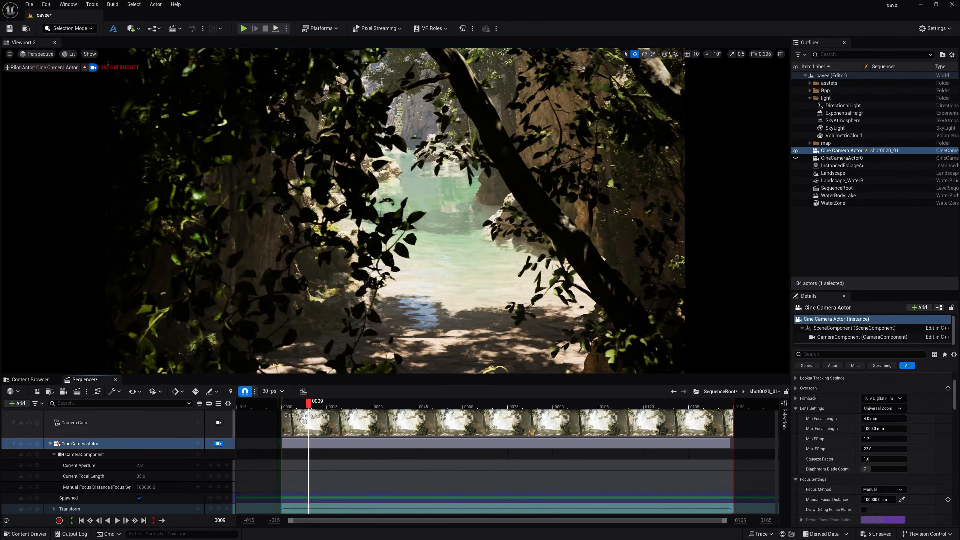
click(87, 522)
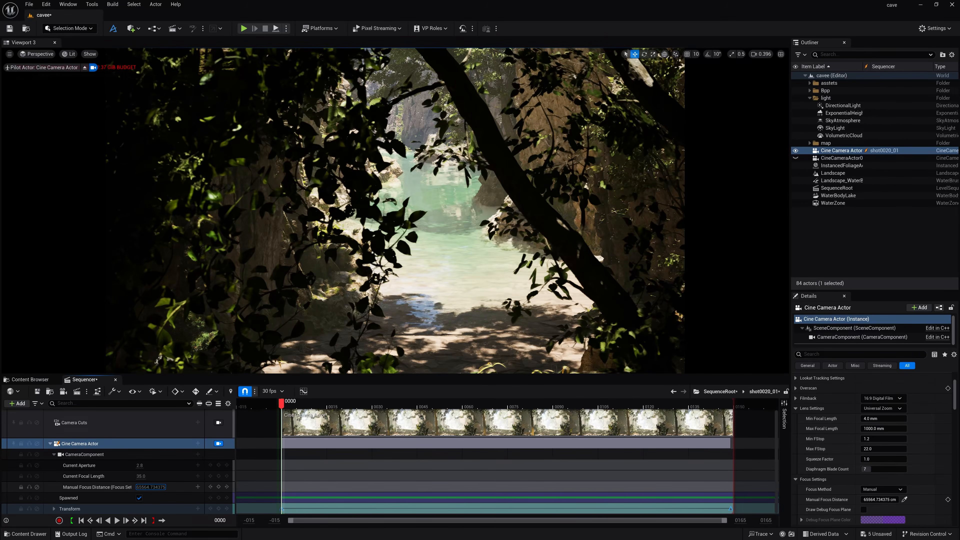
Key the shot0020_01 camera's manual focus distance at about 695 on frame 0 and about 14892 on frame 149, playing back the focus pull
mouse_move(150, 487)
mouse_down()
mouse_move(137, 487)
mouse_move(152, 487)
mouse_up()
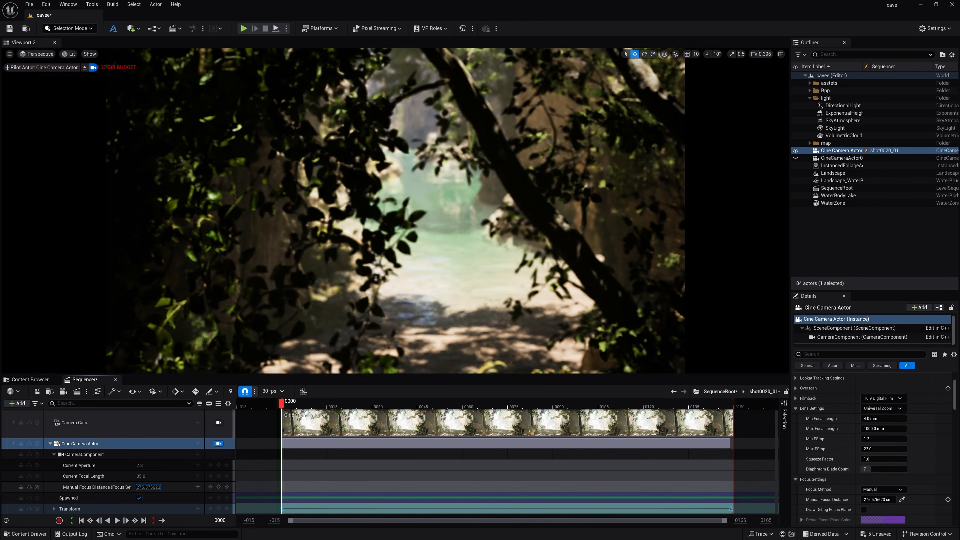
click(219, 487)
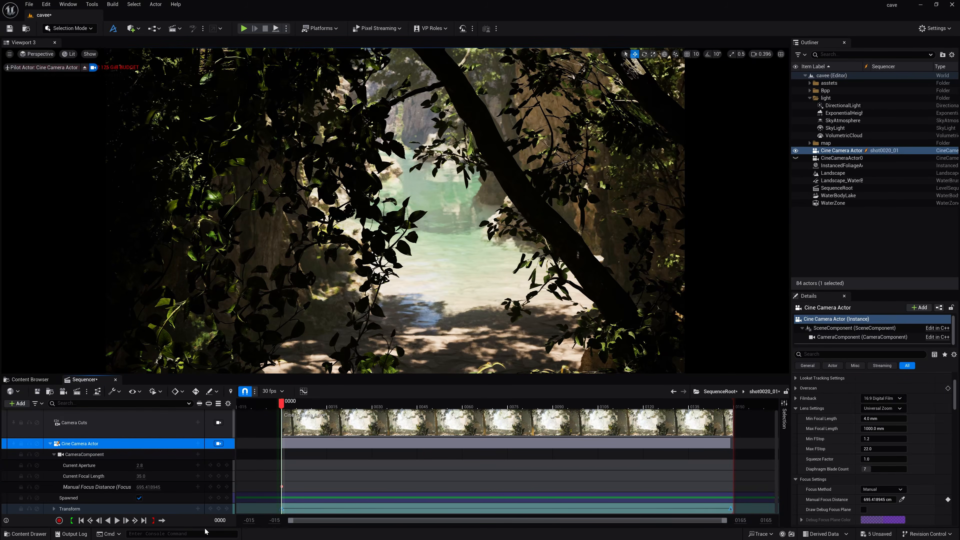
click(145, 521)
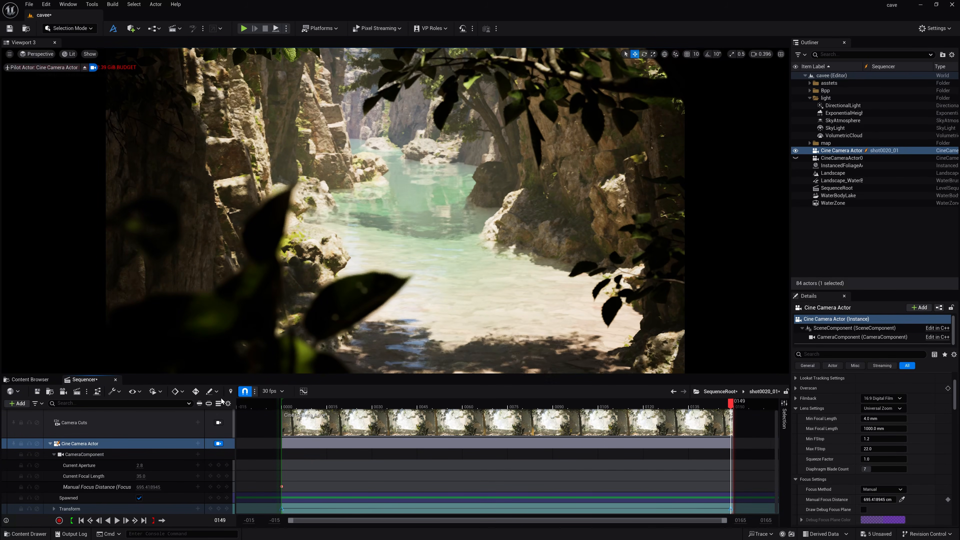
drag(154, 486, 166, 486)
click(218, 487)
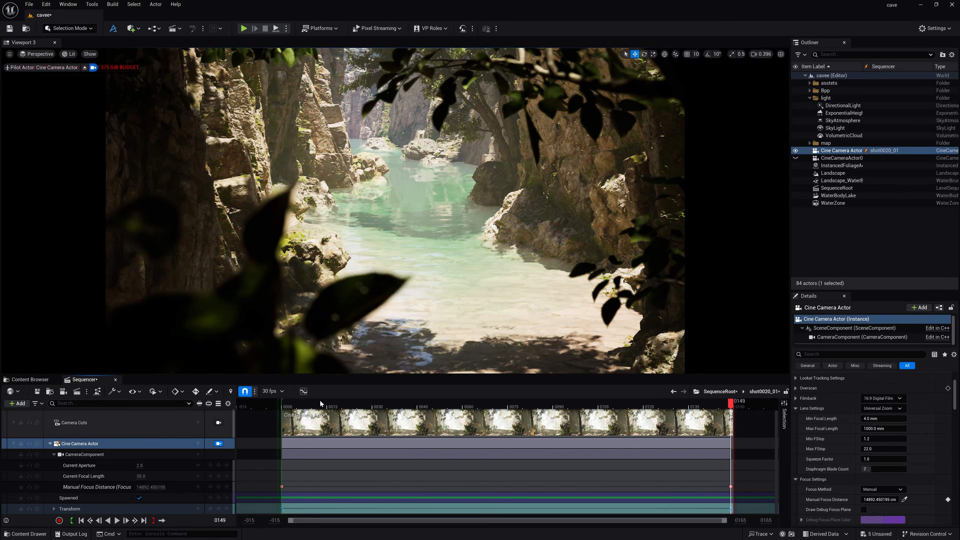
key(space)
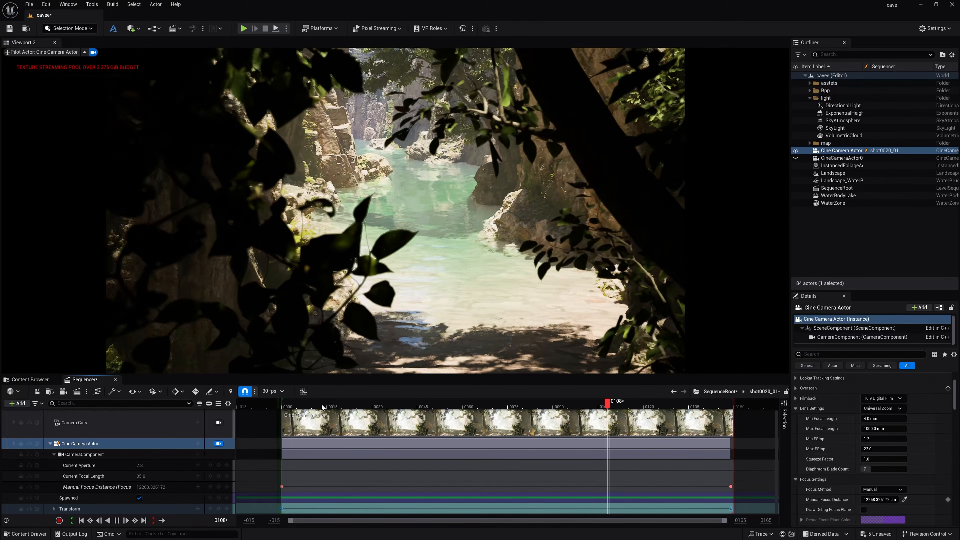
Return to SequenceRoot, open shot0030_01 and look through its Cine Camera Actor
click(674, 392)
double_click(648, 430)
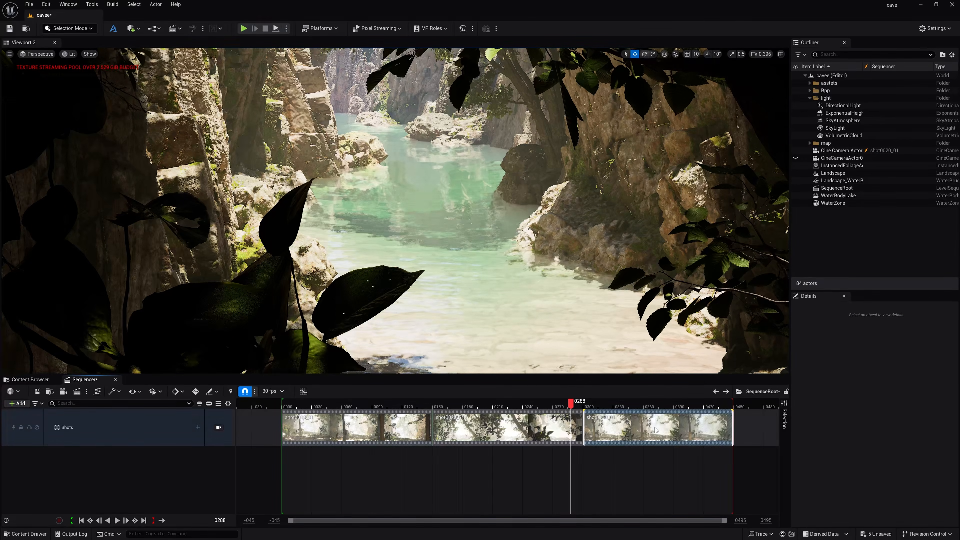
click(86, 521)
click(88, 457)
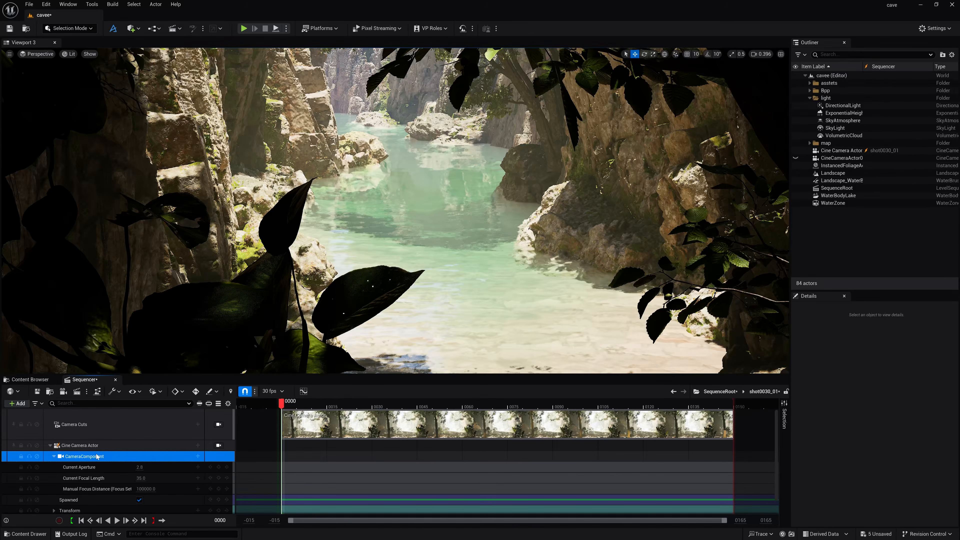
click(219, 445)
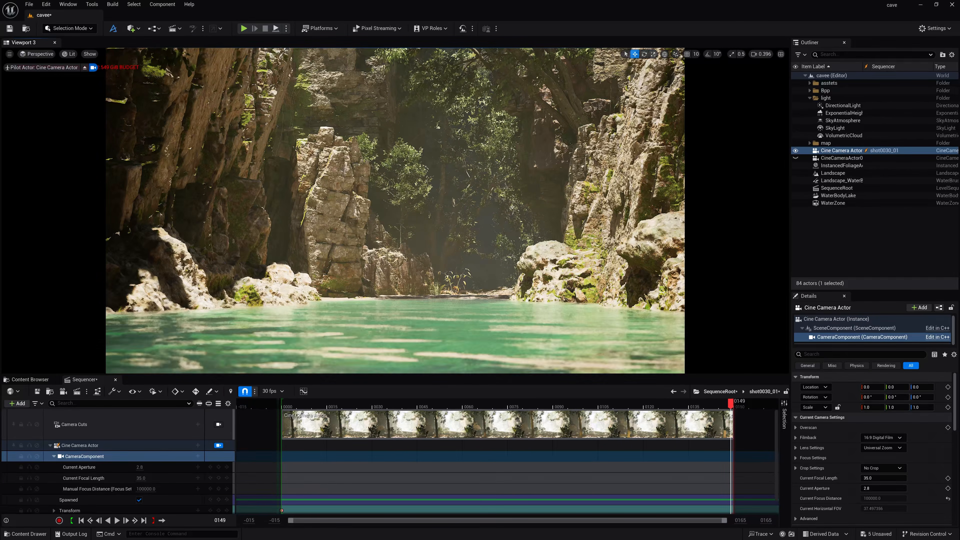
Reframe the shot0030_01 camera at frame 149 with a wider view of the lake and cliffs, and scrub through the move
click(144, 520)
right_drag(395, 210, 321, 206)
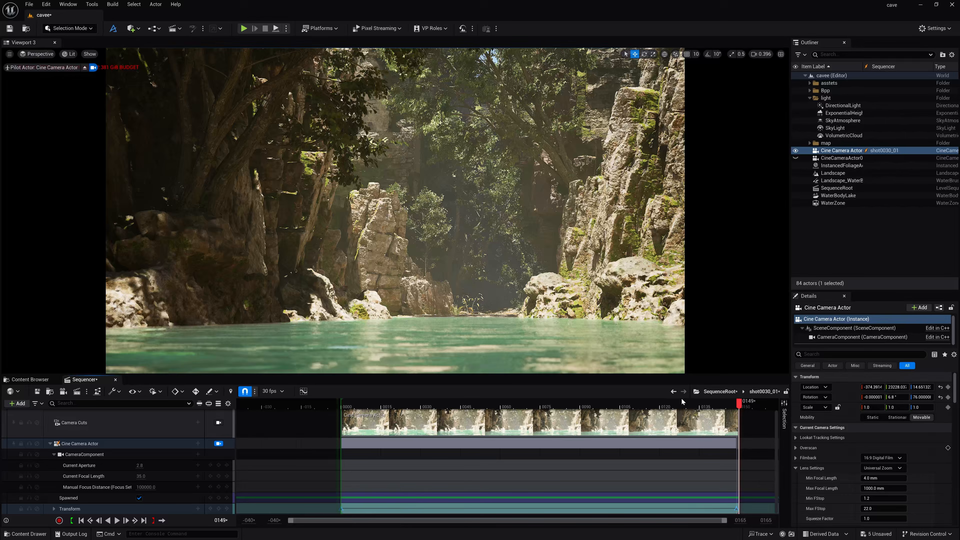
drag(598, 406, 445, 405)
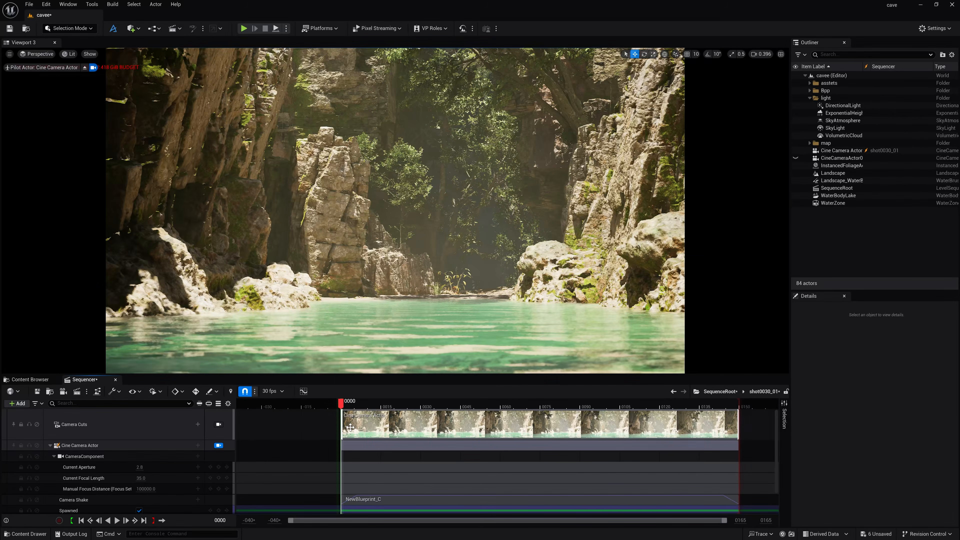
drag(342, 404, 508, 404)
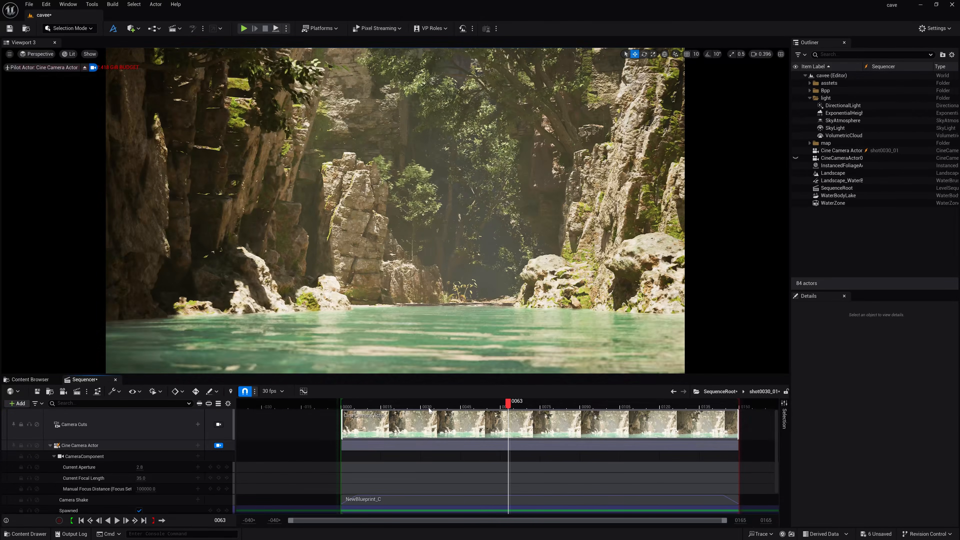
Return to SequenceRoot and add a Post Process Volume to the level
click(673, 392)
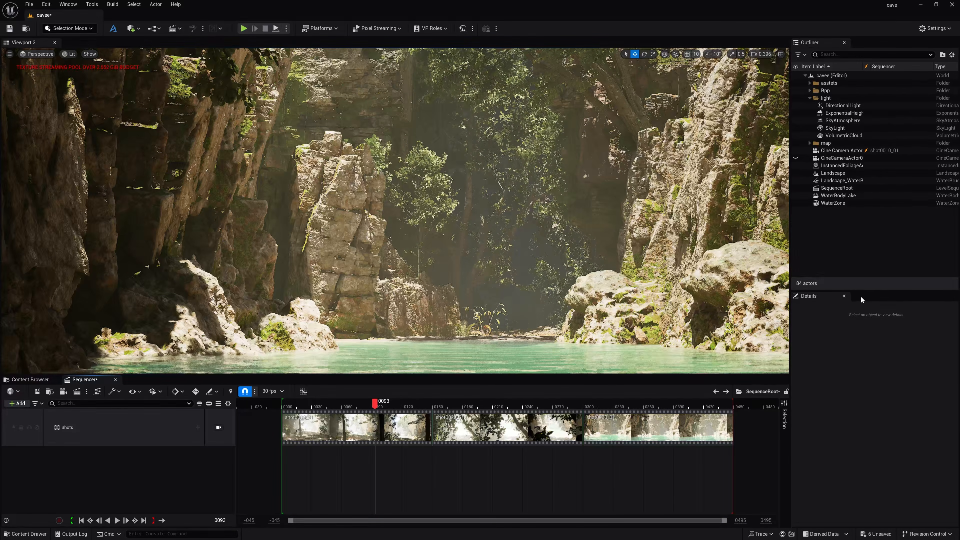
click(132, 28)
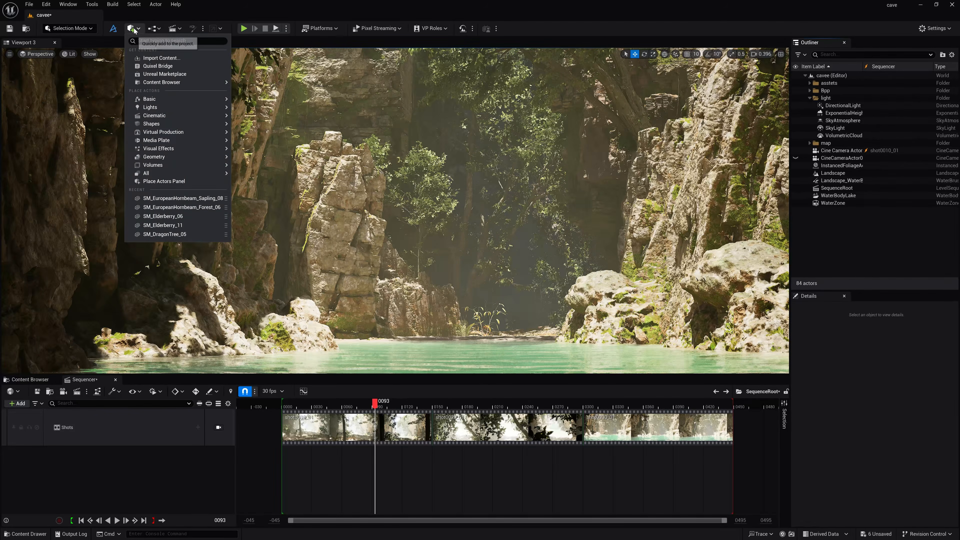
mouse_move(181, 132)
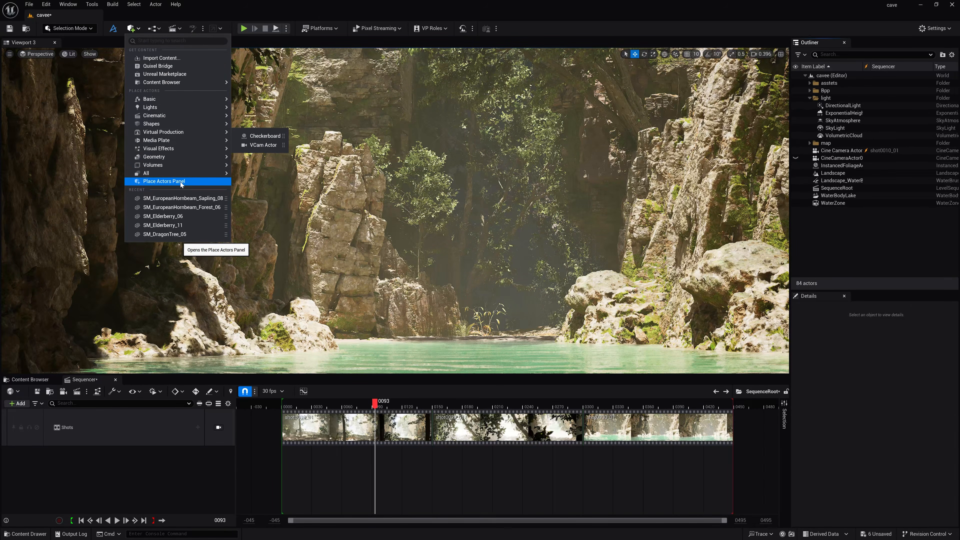
mouse_move(174, 148)
click(268, 152)
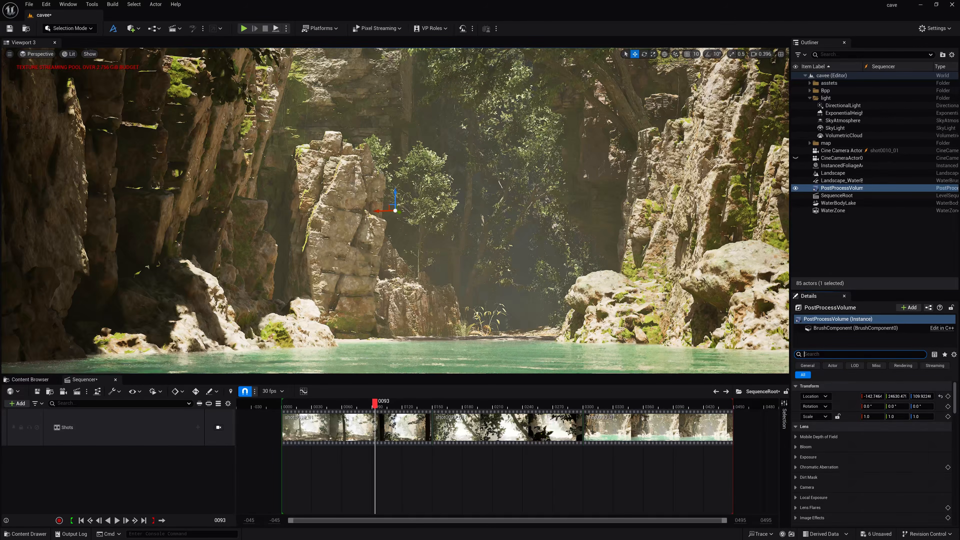
Find the infinite extent setting of the Post Process Volume and enable Infinite Extent (Unbound)
text(u)
key(BackSpace)
text(inf)
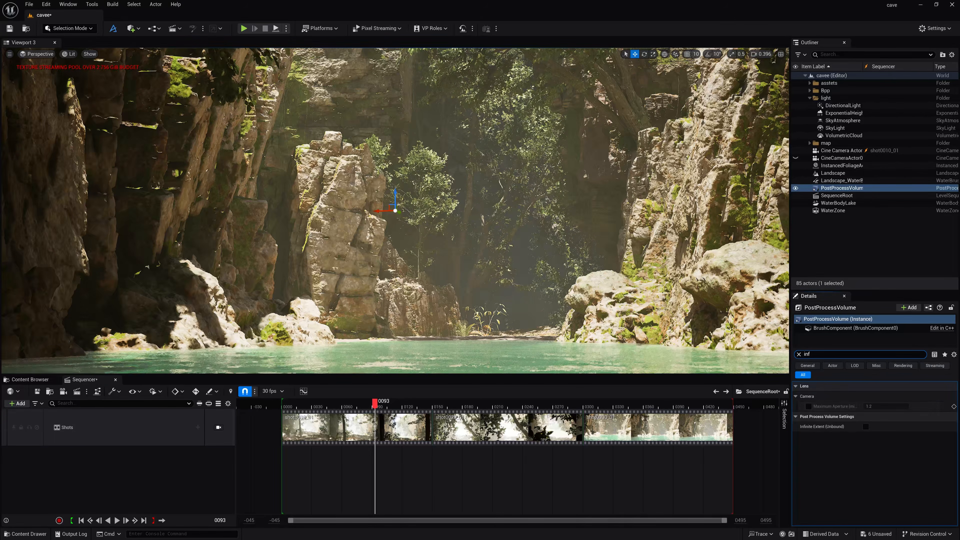
click(843, 354)
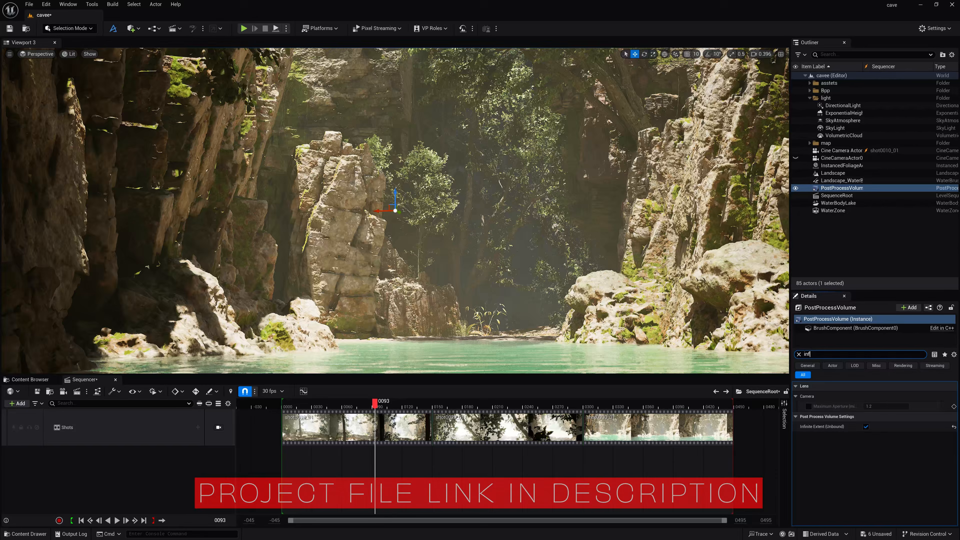
Enable the volume's Min EV100 and Max EV100 exposure overrides, set Min EV100 to 1 and try the same for Max EV100
key(BackSpace)
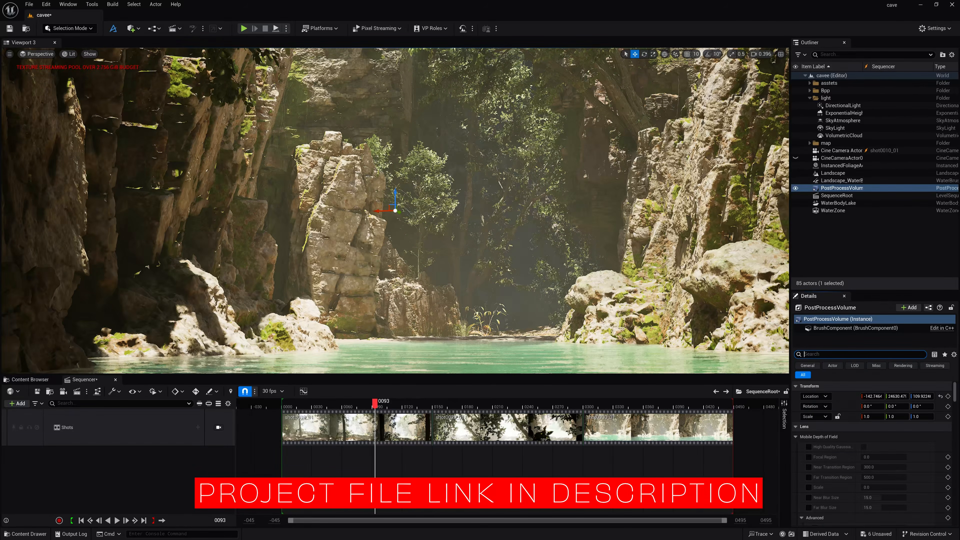
text(expo)
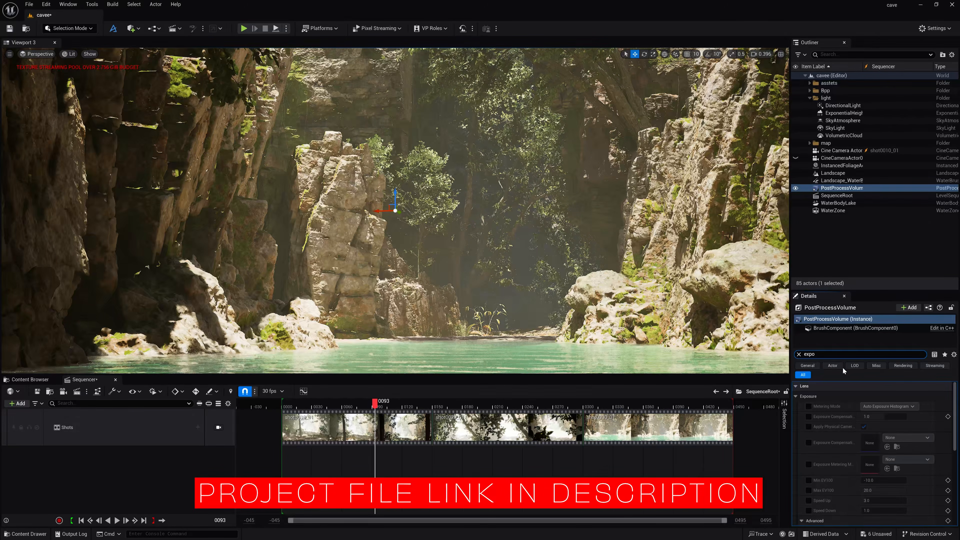
scroll(799, 454, down, 1)
click(810, 478)
click(809, 468)
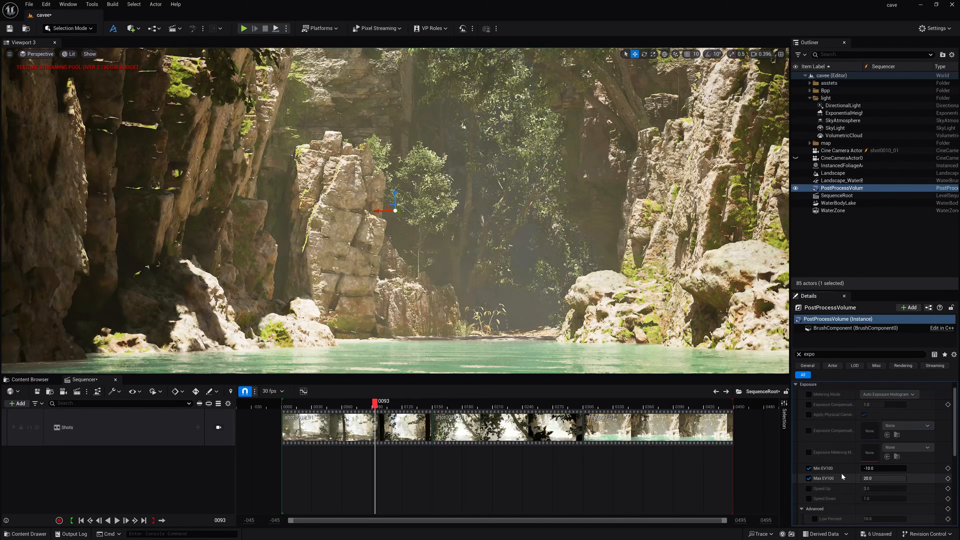
click(873, 469)
text(1)
click(871, 478)
text(1)
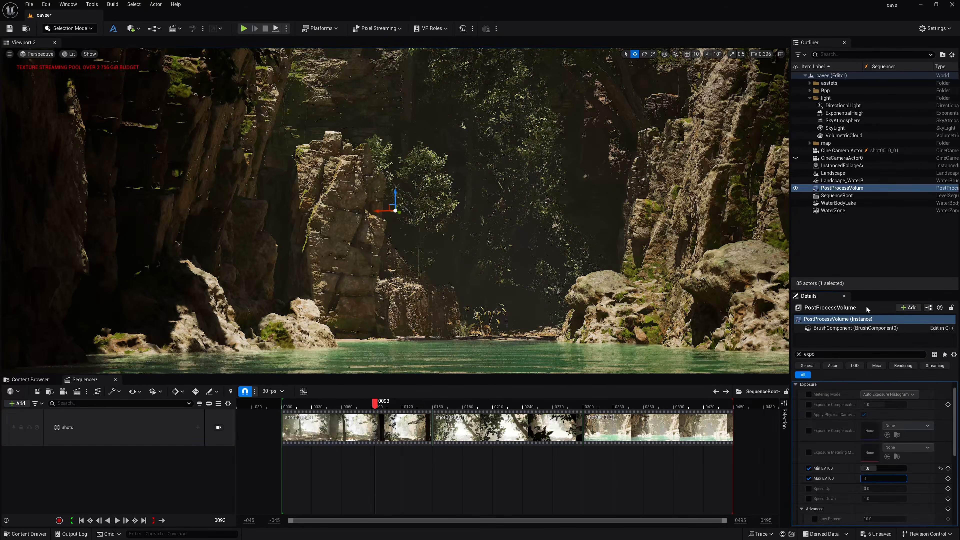
click(875, 256)
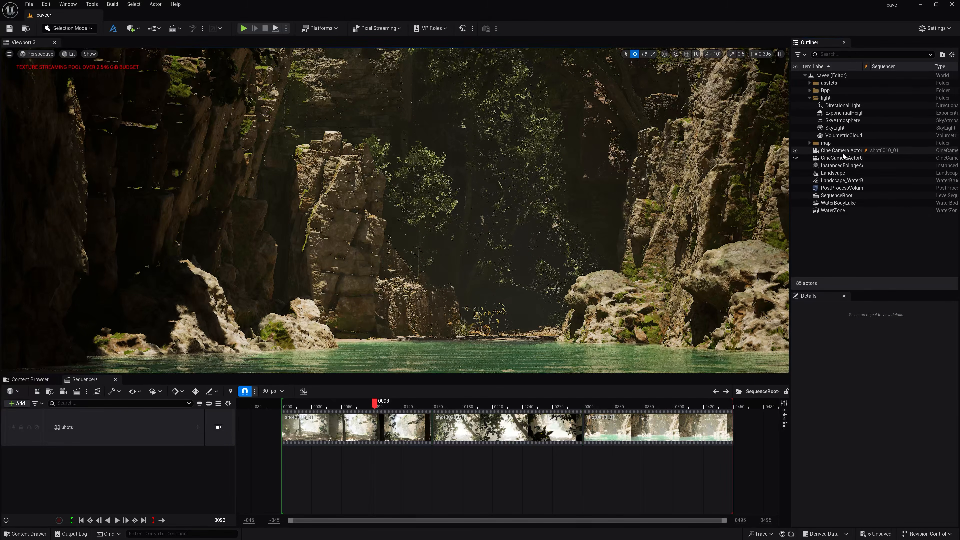
Override the Post Process Volume's Exposure Compensation and set it to 2
click(842, 188)
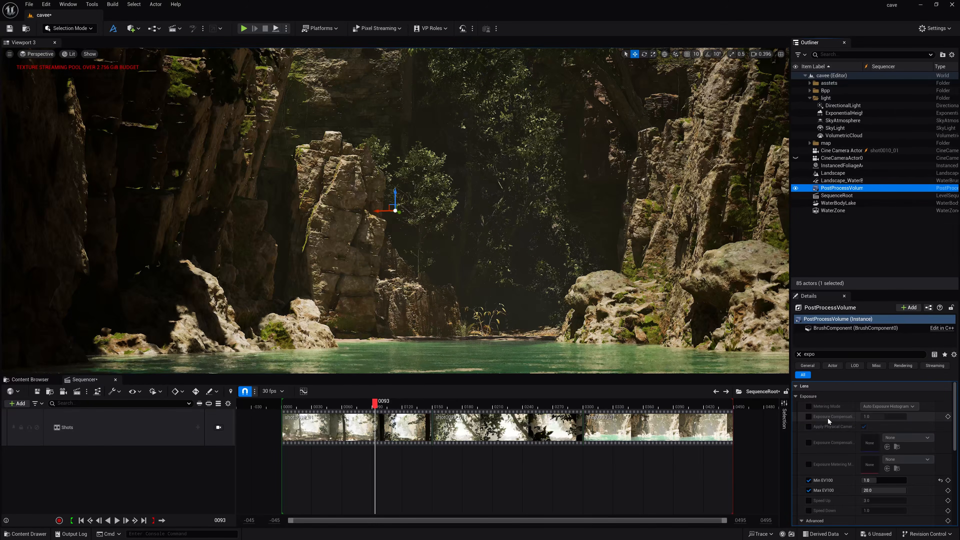
click(809, 416)
click(880, 416)
text(2)
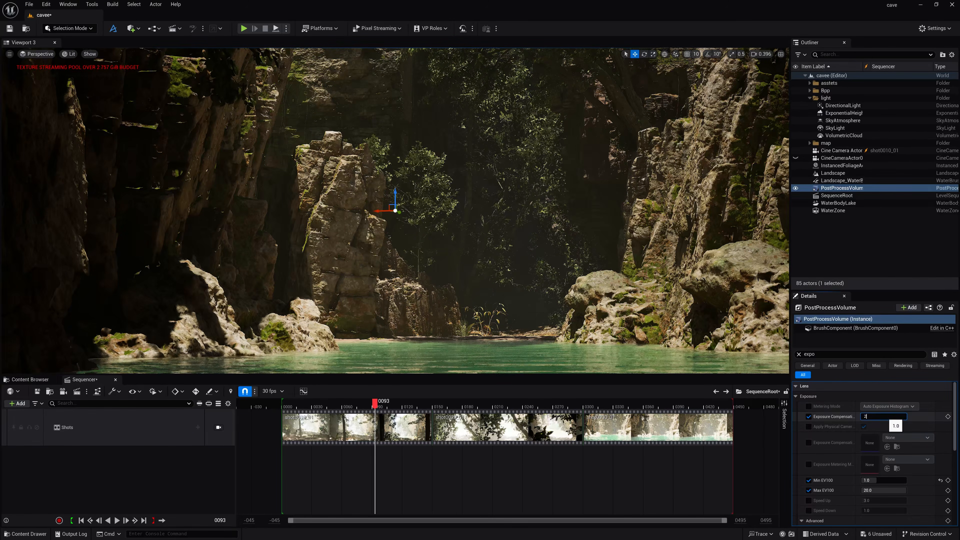
click(870, 255)
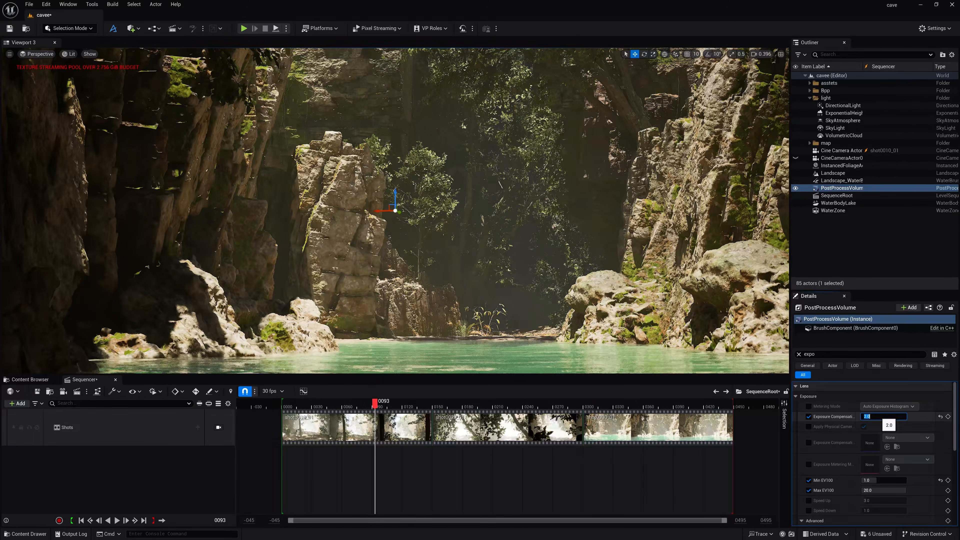
Lock the viewport to the shot cameras and move the sequence to frame 38
click(367, 403)
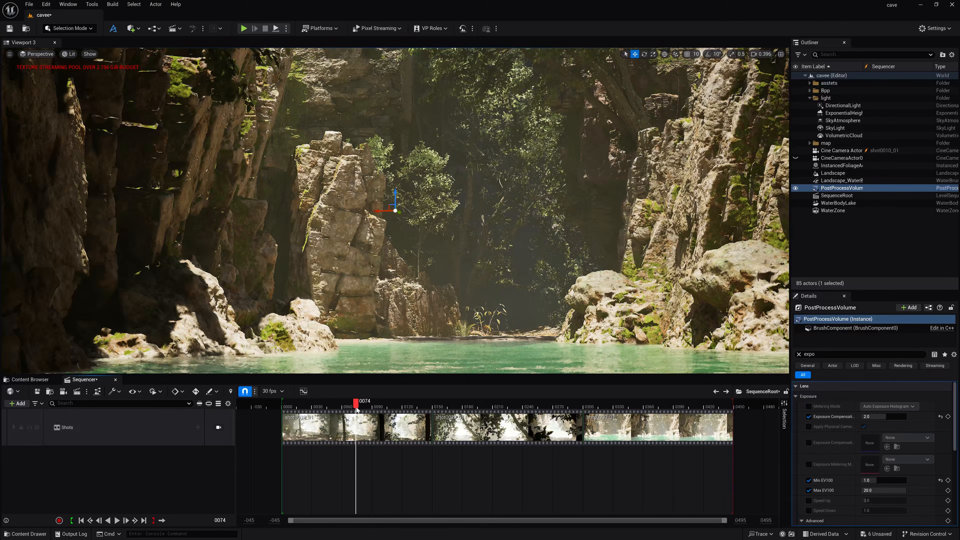
click(218, 427)
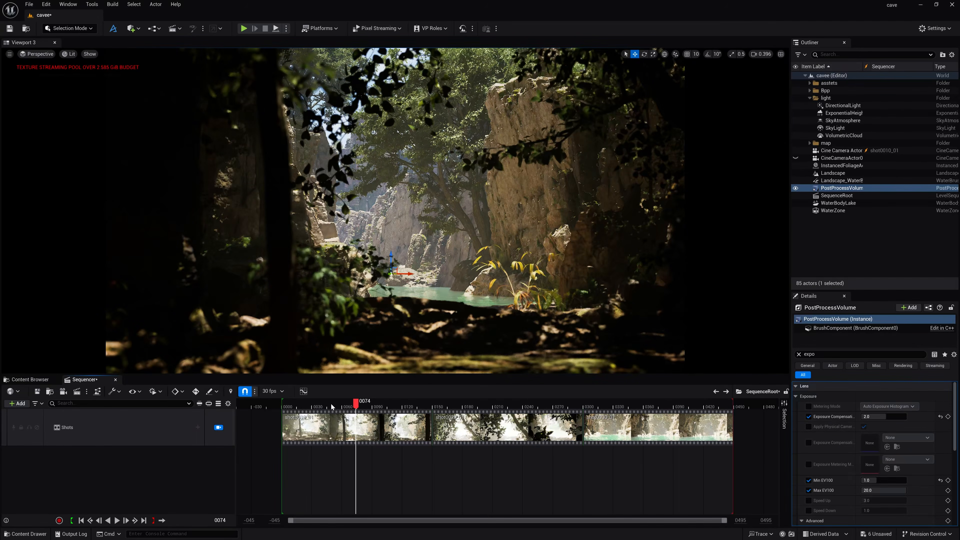
drag(331, 406, 320, 422)
Enable the volume's Bloom overrides for Method, Intensity and Threshold, keeping the Standard method, and adjust the Intensity
scroll(811, 452, down, 3)
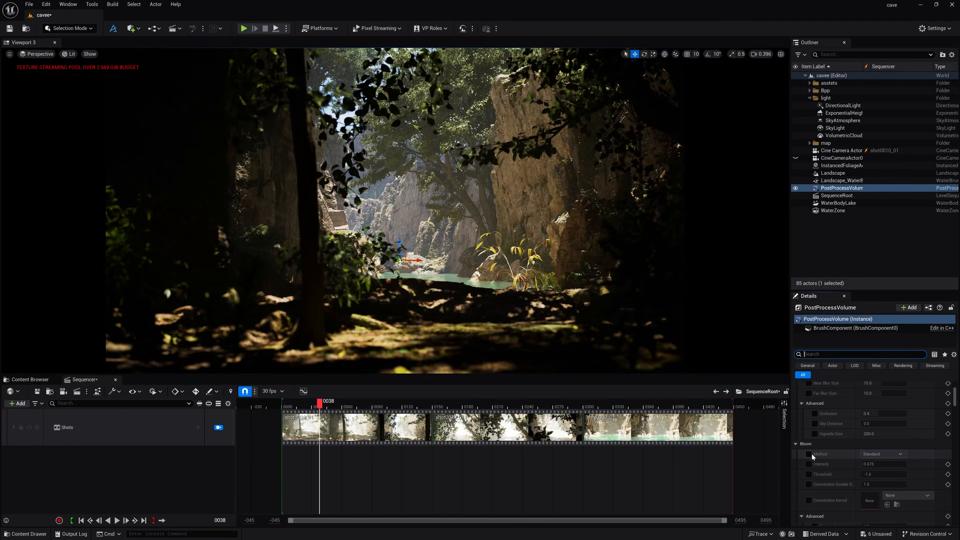
click(809, 453)
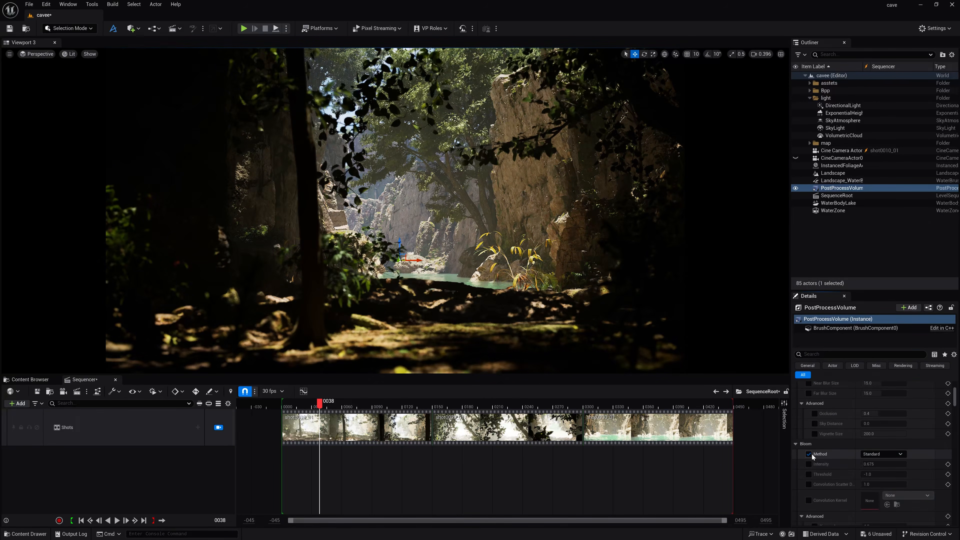
click(809, 464)
click(809, 475)
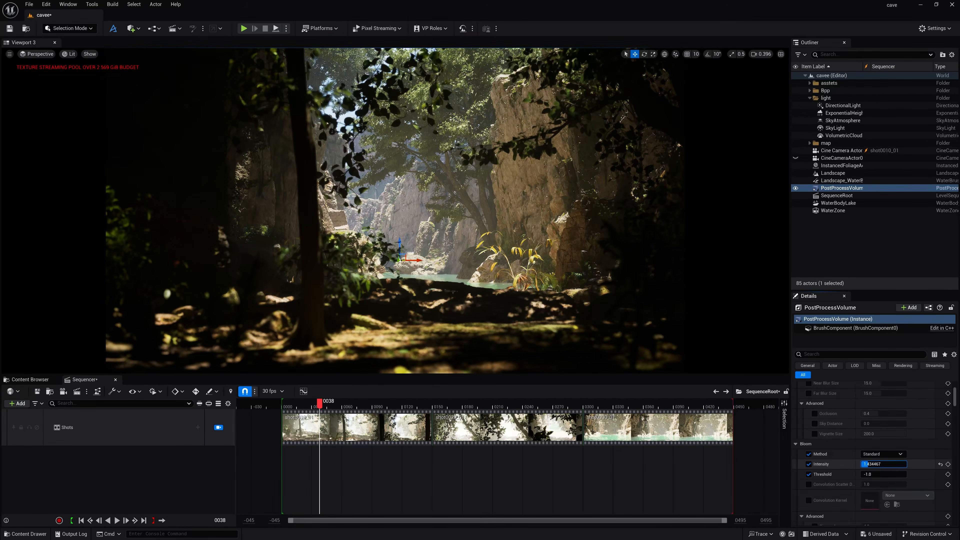
Enable the Local Exposure Method override with Bilateral, and override Middle Grey Bias with about 13.4
scroll(828, 425, down, 10)
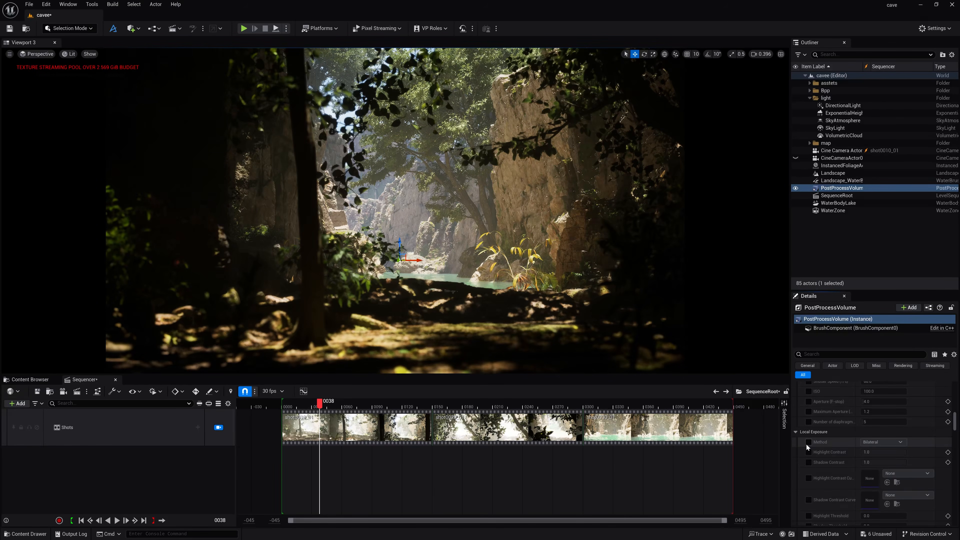
click(809, 442)
scroll(808, 469, down, 2)
click(886, 407)
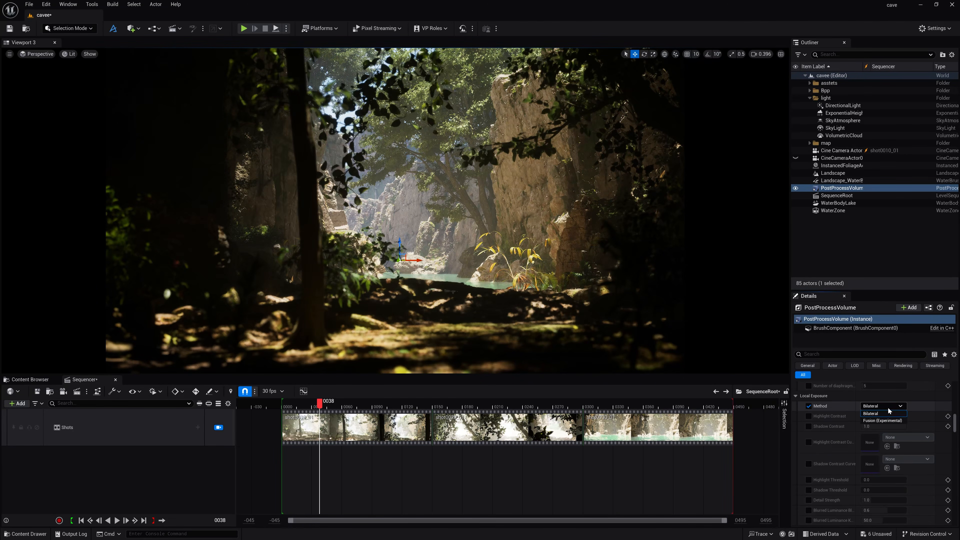
click(888, 408)
scroll(808, 464, down, 2)
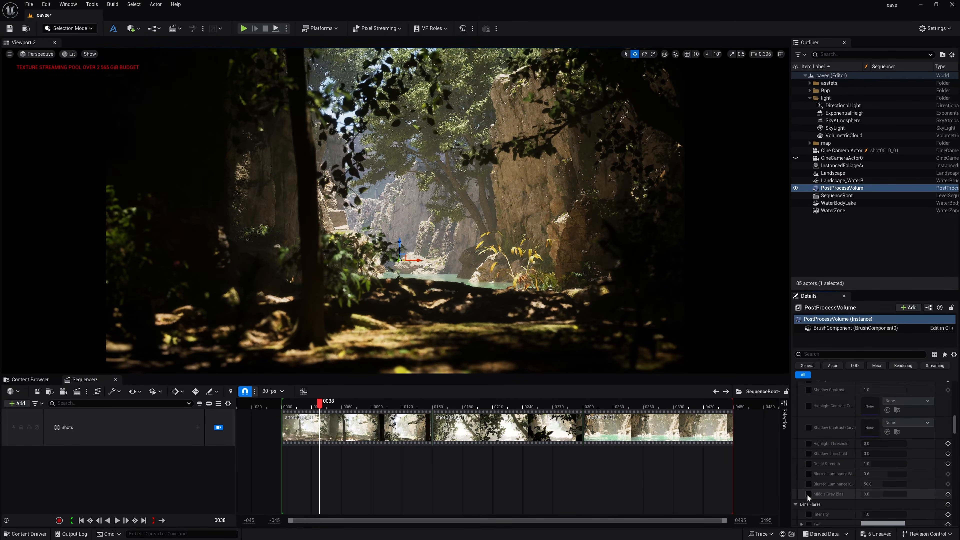
click(808, 494)
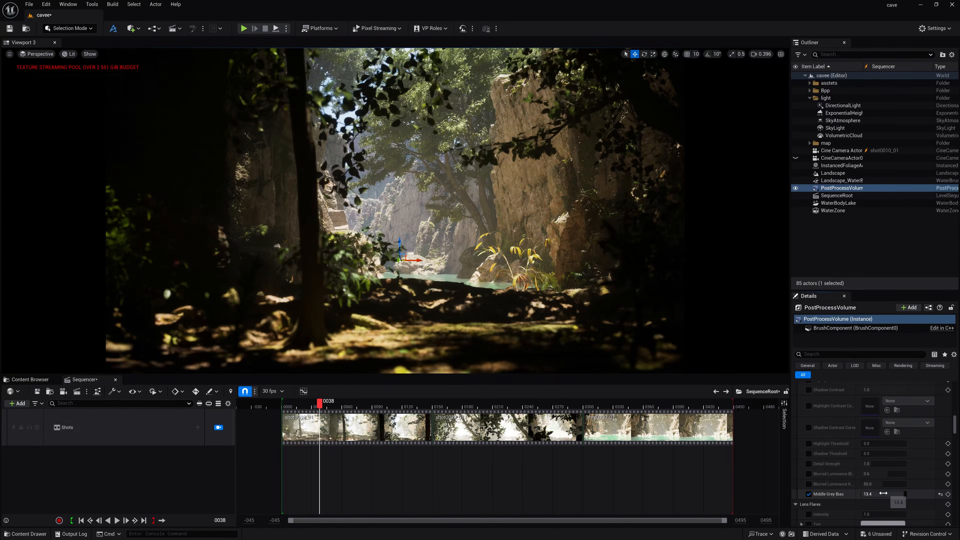
scroll(812, 465, down, 6)
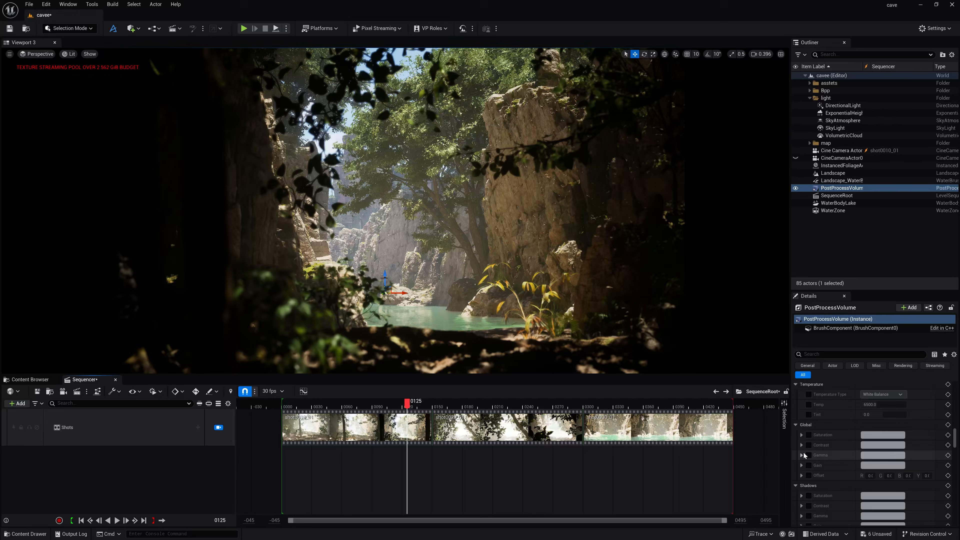
Enable the Post Process Volume's global Contrast override and slightly raise its blue channel
click(808, 447)
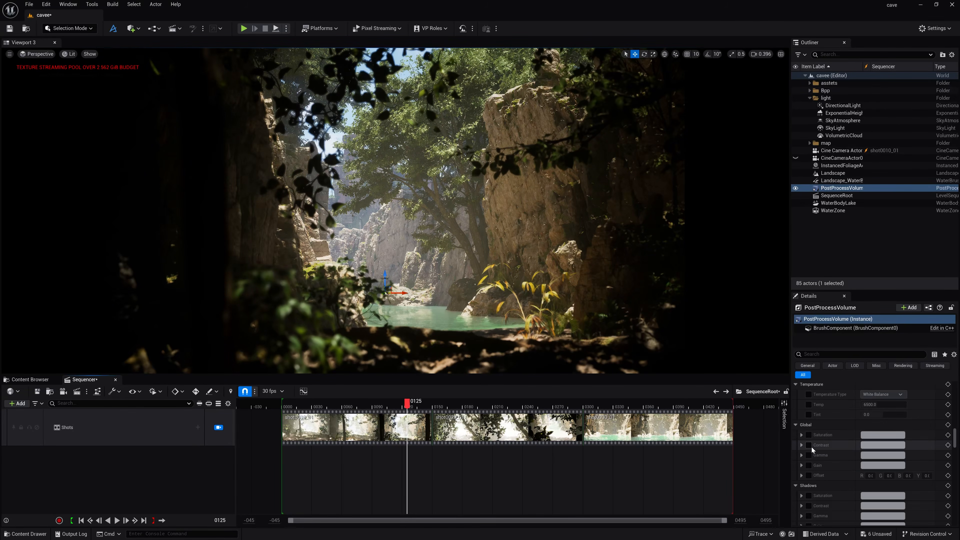
click(802, 447)
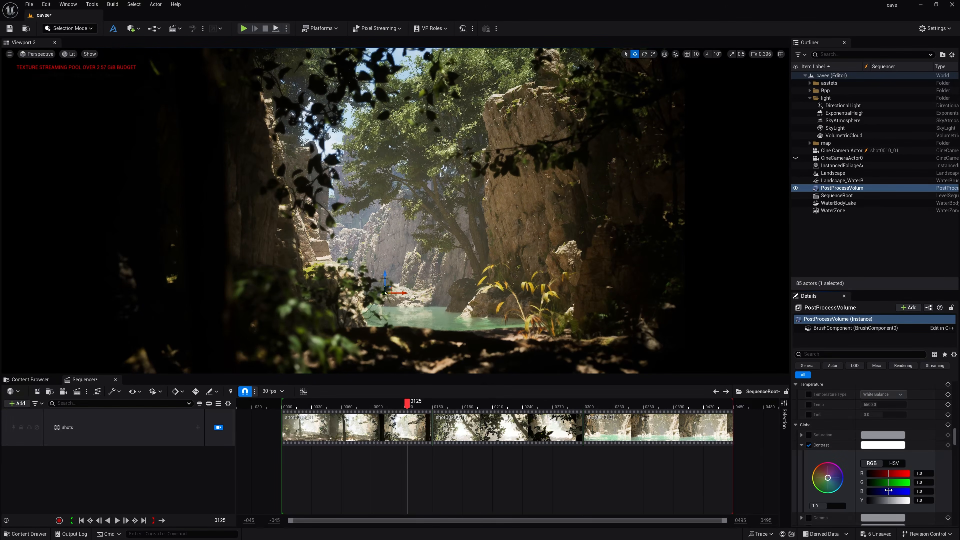
drag(888, 491, 892, 492)
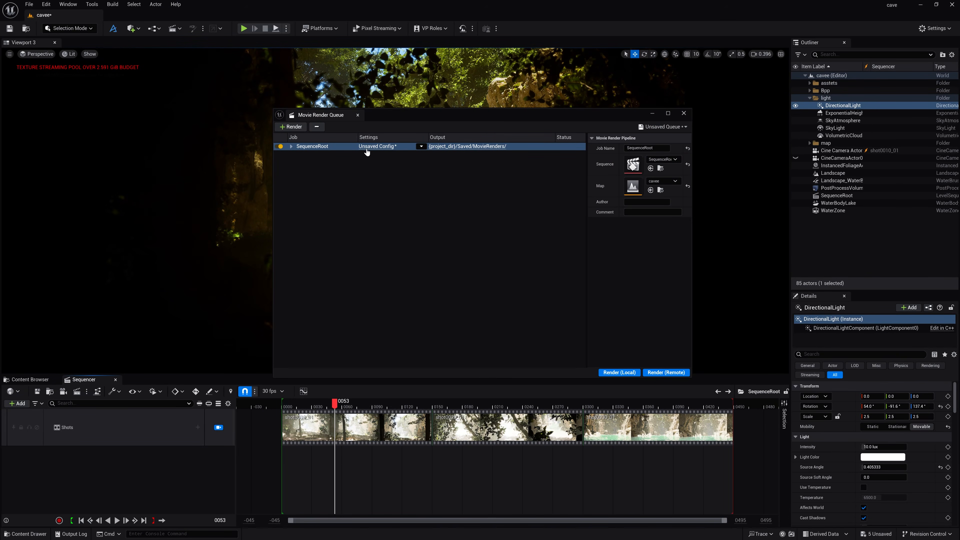
Open the SequenceRoot render job's configuration and replace the .jpg export with .exr Sequence [16bit] and .png Sequence [8bit] outputs
click(367, 150)
click(403, 212)
click(400, 191)
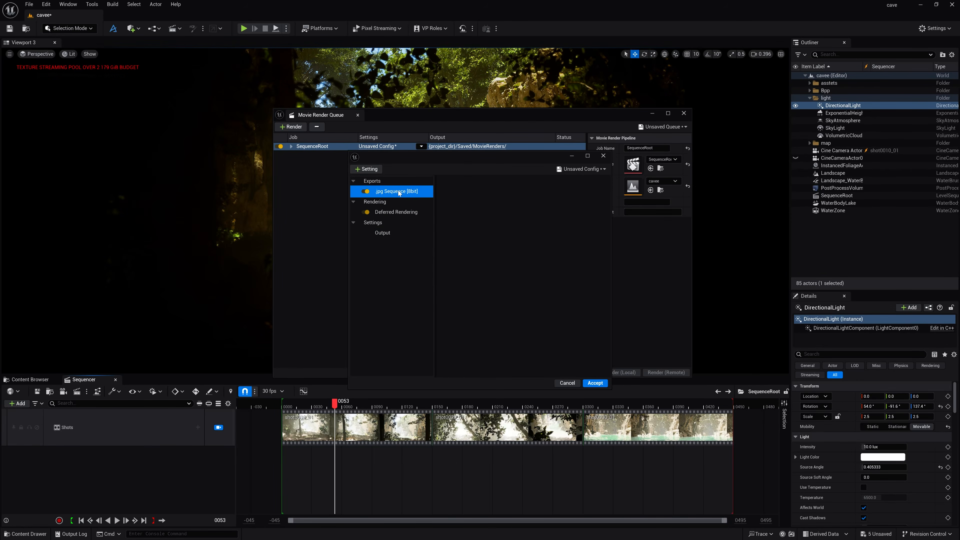
click(376, 169)
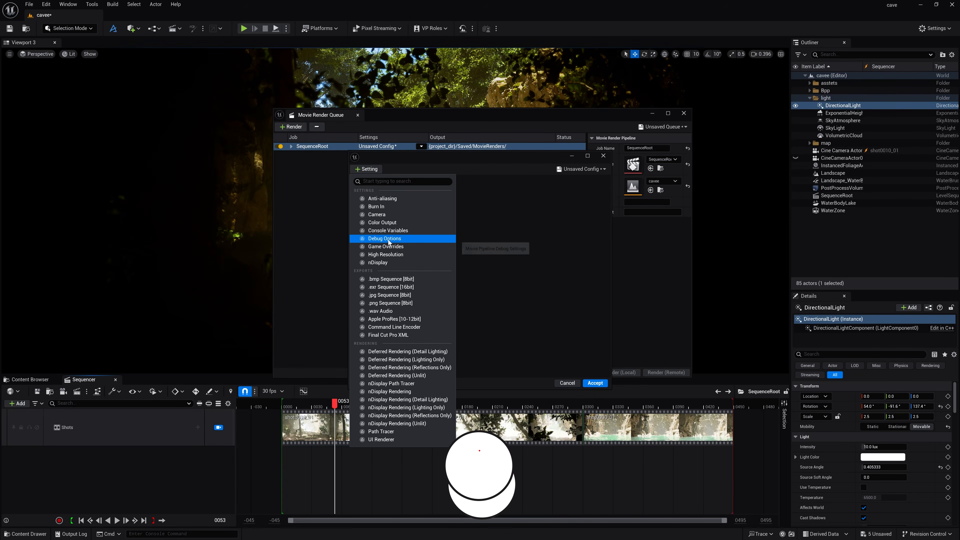
click(387, 287)
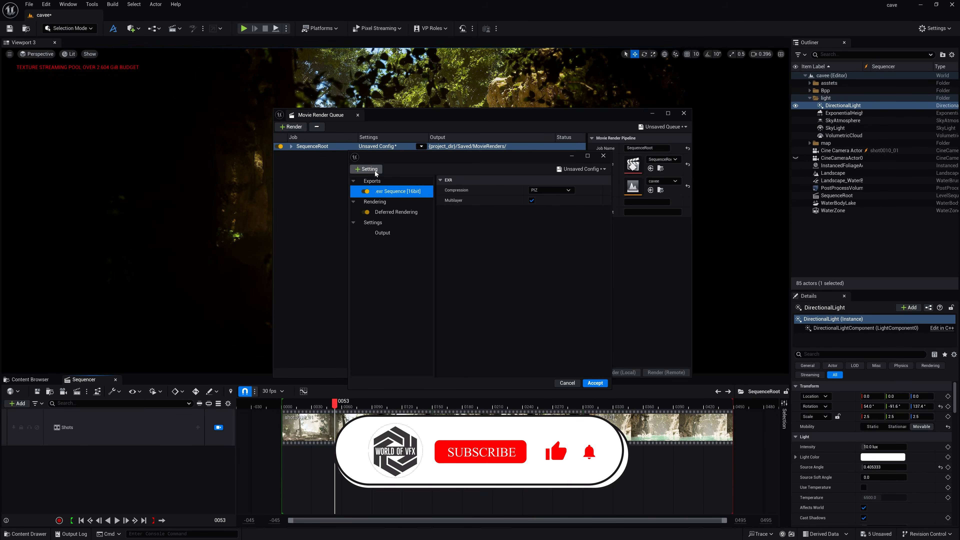
click(367, 169)
click(395, 295)
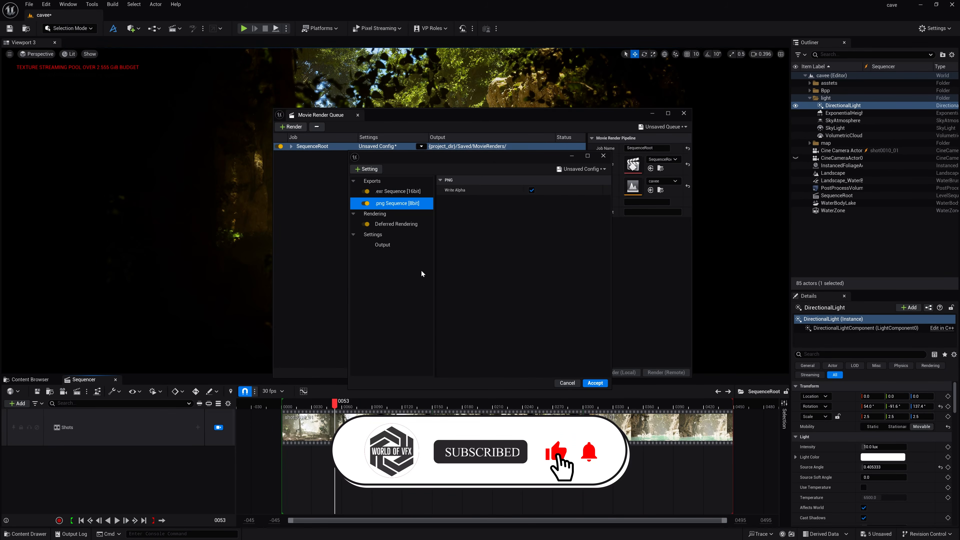
Add an Anti-aliasing setting with a Spatial Sample Count of 16 and override the anti-aliasing method with None
click(375, 170)
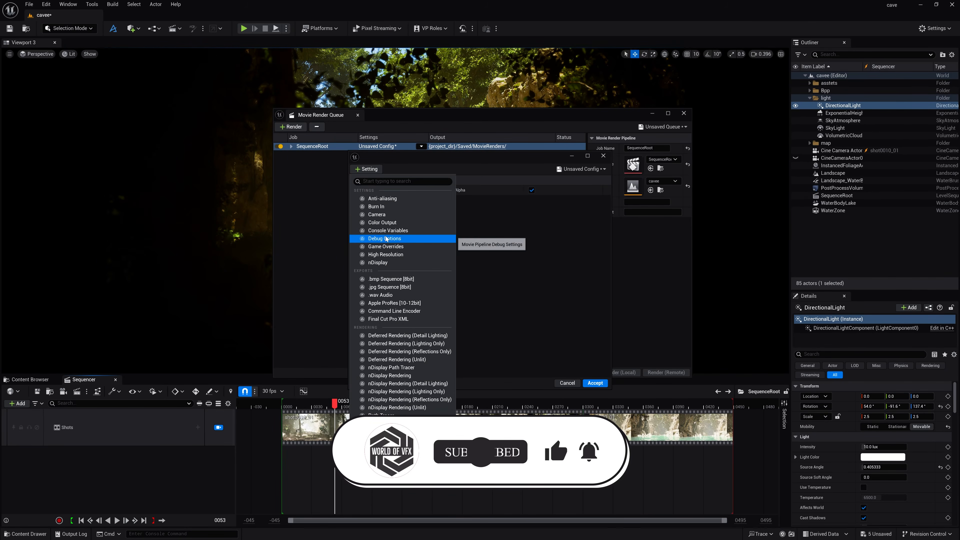
click(391, 198)
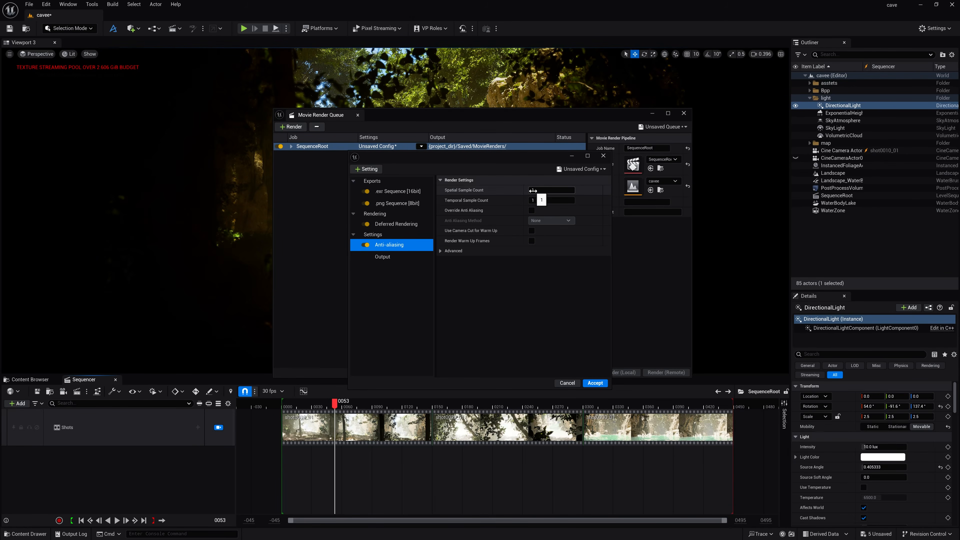
text(6)
key(Return)
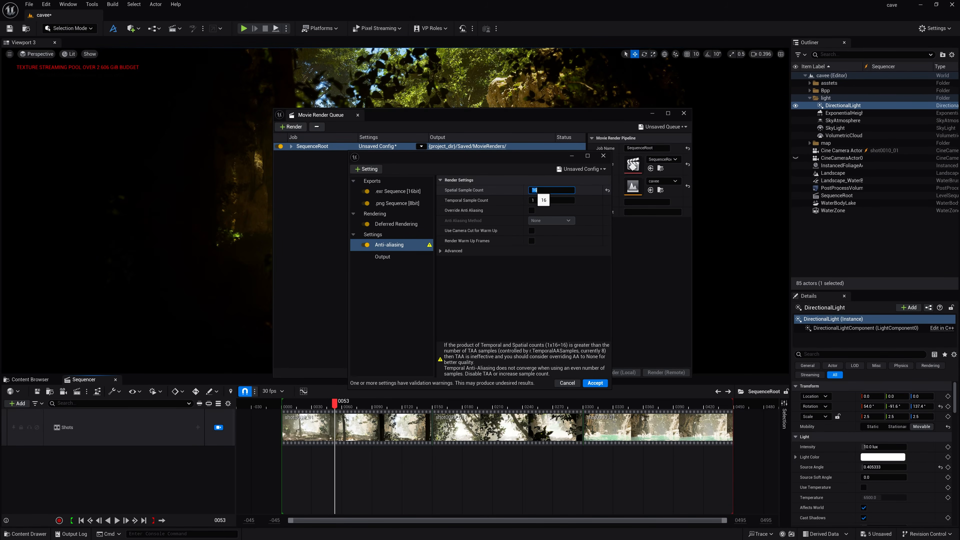
click(532, 211)
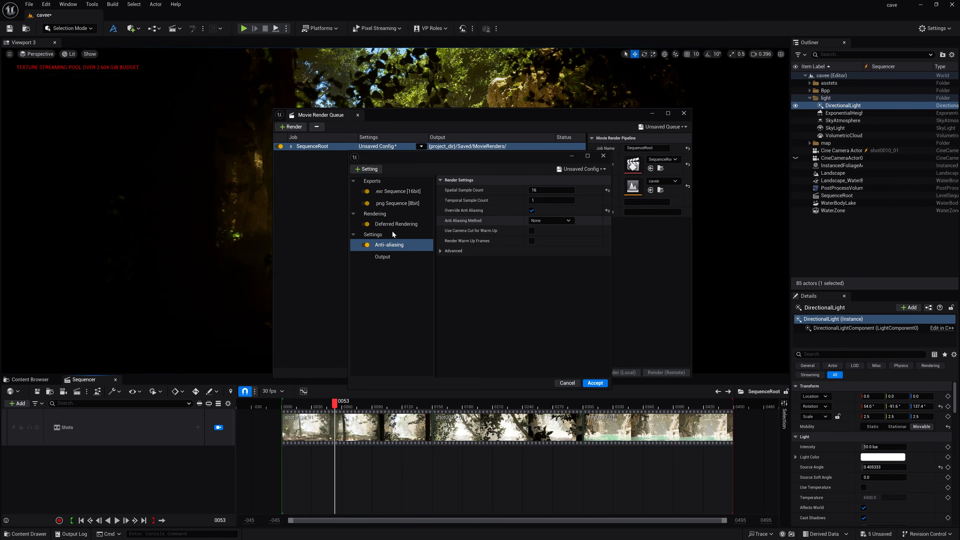
Add a Camera setting to the render configuration with Frame Close shutter timing and Render All Cameras enabled
click(366, 169)
click(386, 207)
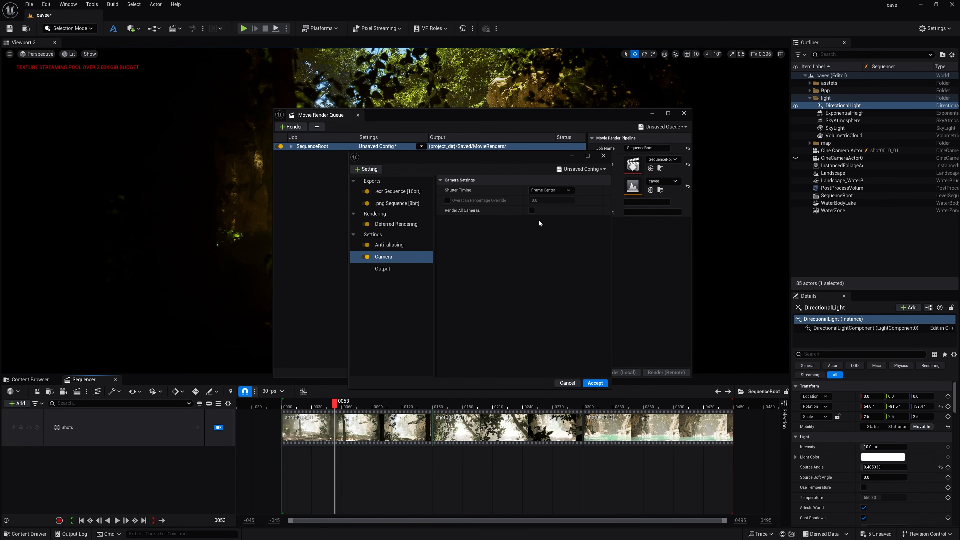
click(549, 190)
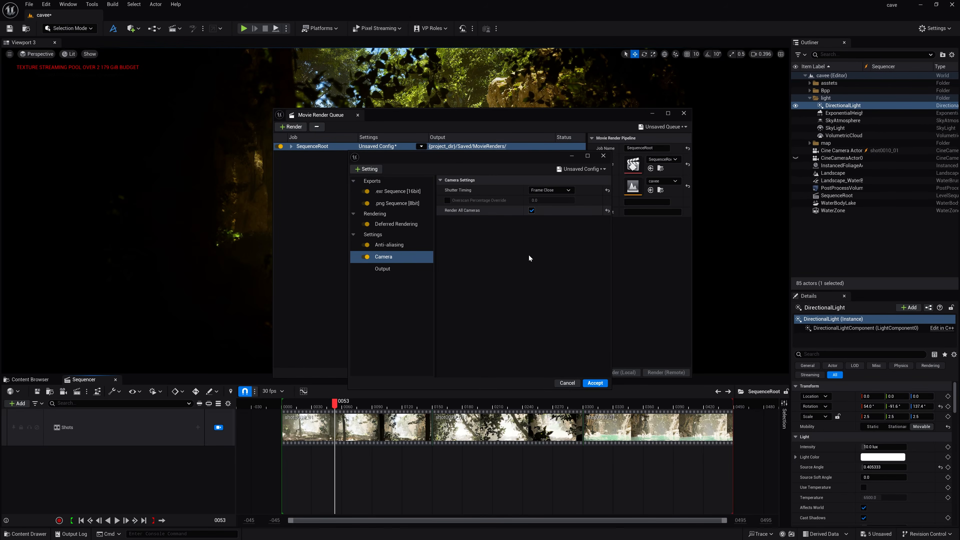
Set the render output to 3840 x 2160 with a custom frame rate of 30 fps, and accept the configuration
click(399, 269)
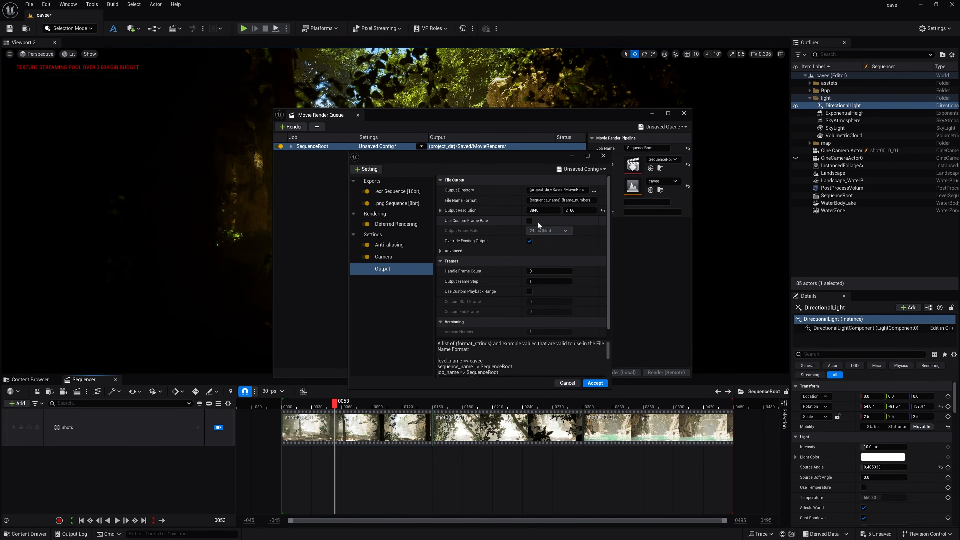
click(531, 221)
click(544, 230)
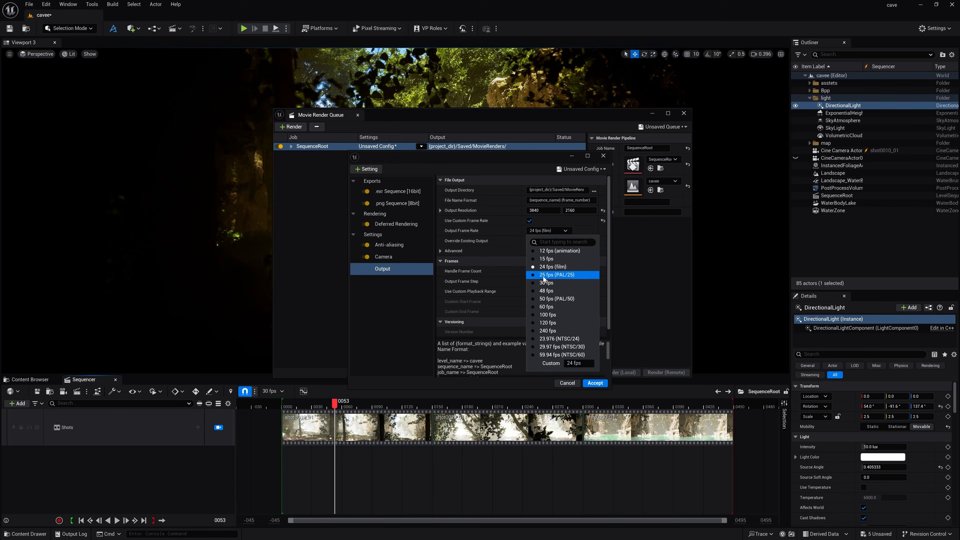
click(546, 283)
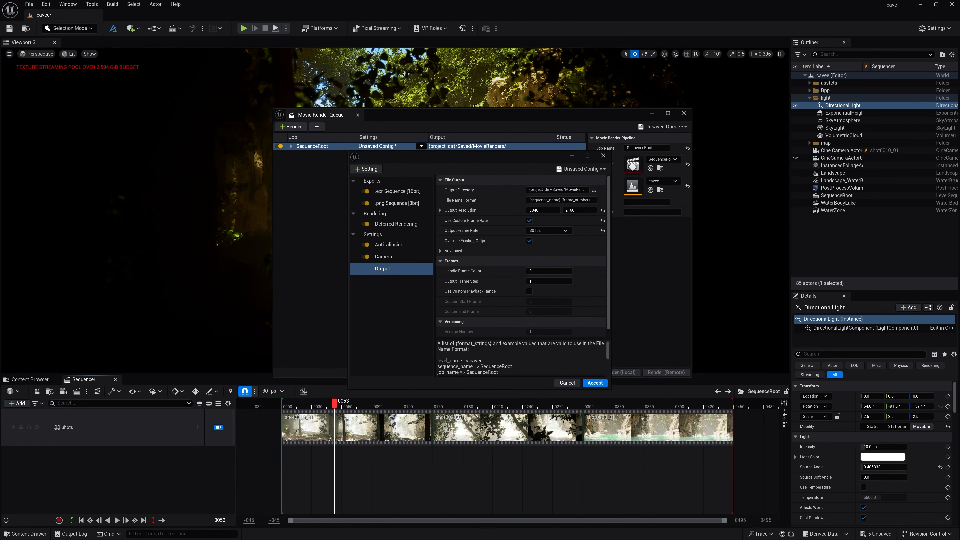
click(596, 383)
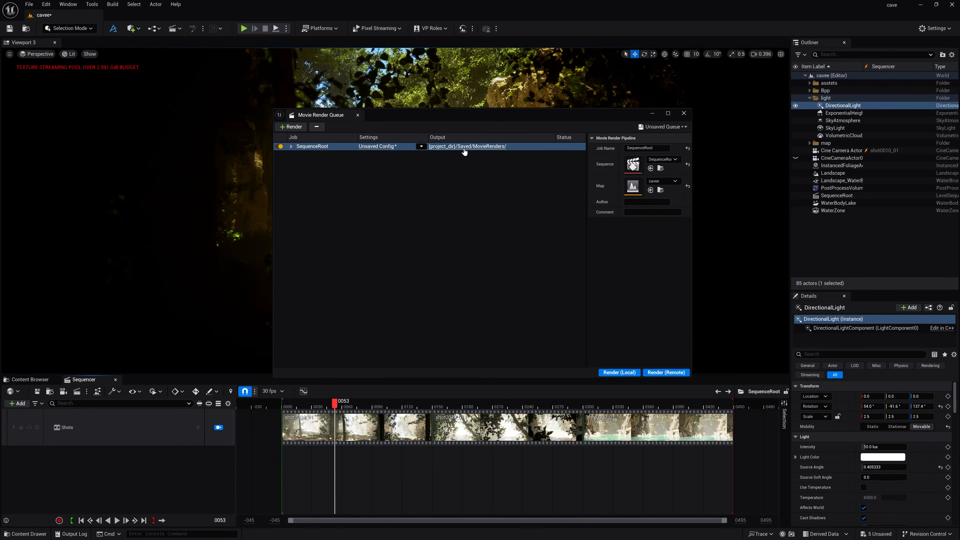